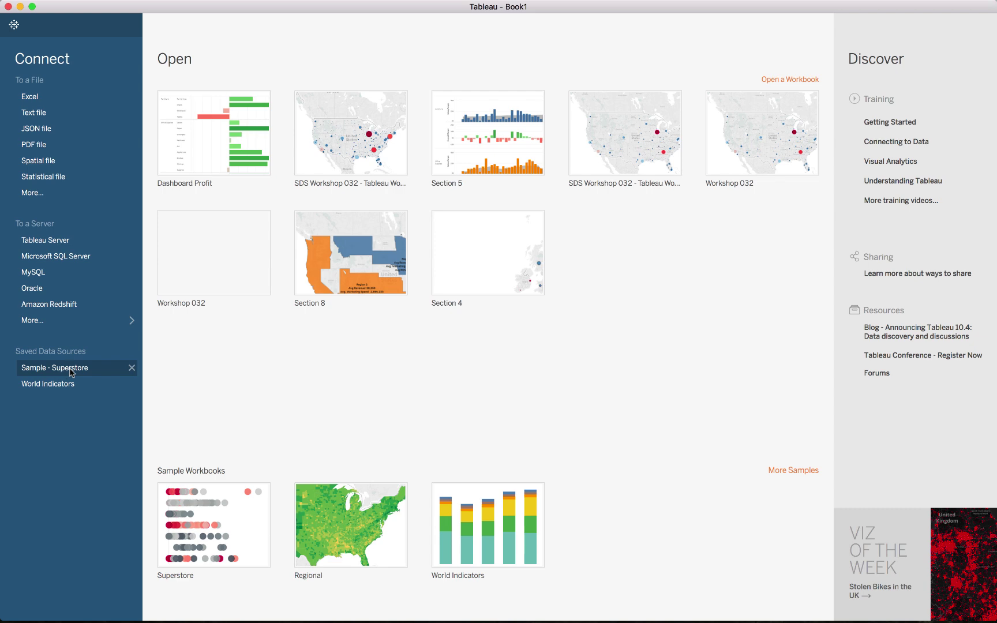
Connect to the Sample - Superstore saved data source, review the columns of its Orders table, and return to Sheet 1
{"action": "left_click", "coordinate": [70, 370]}
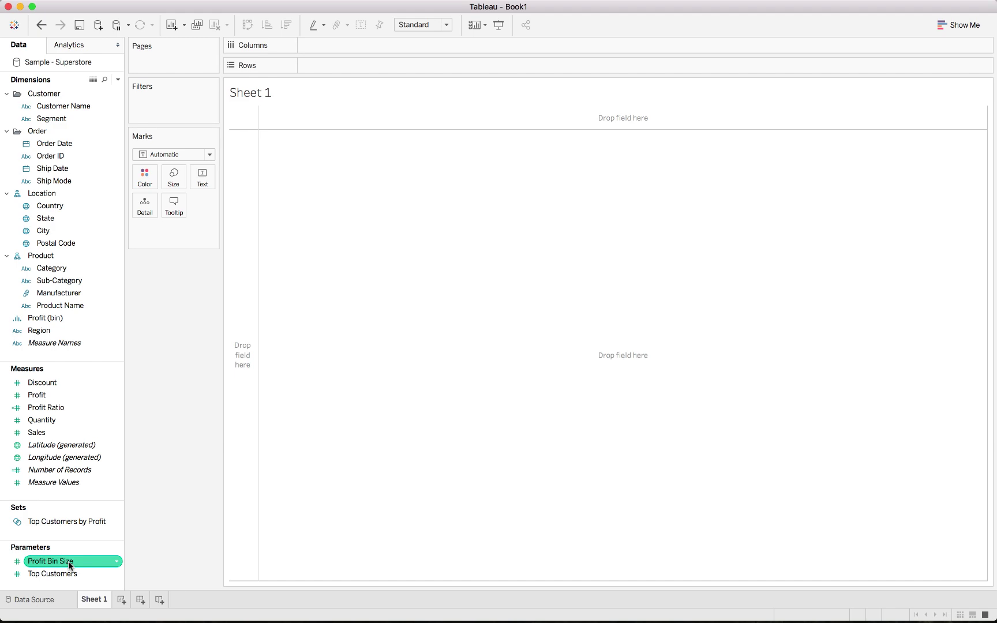
{"action": "left_click", "coordinate": [35, 599]}
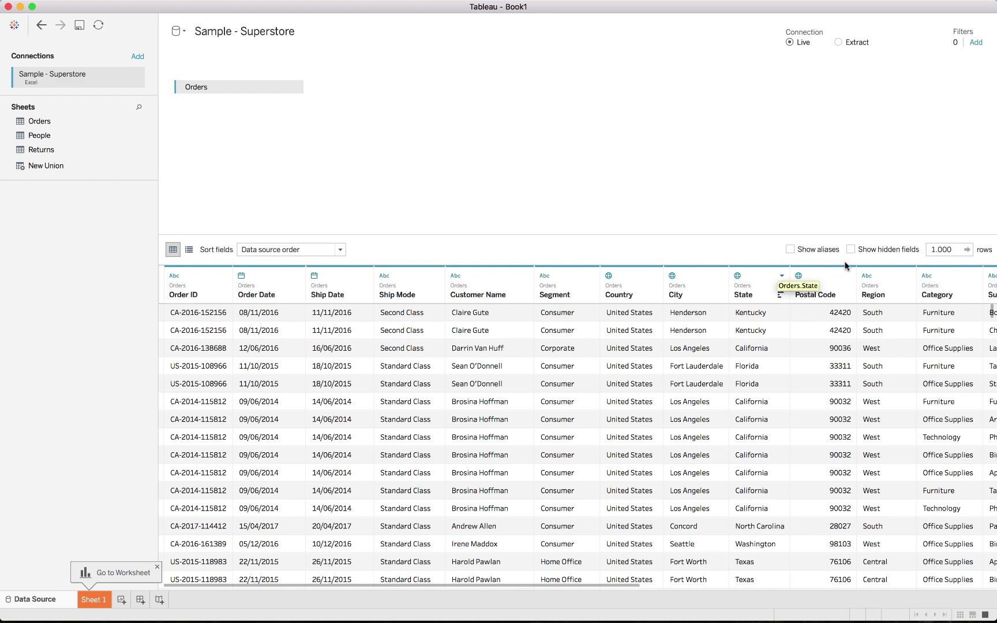
{"action": "left_click_drag", "start_coordinate": [304, 589], "coordinate": [467, 589]}
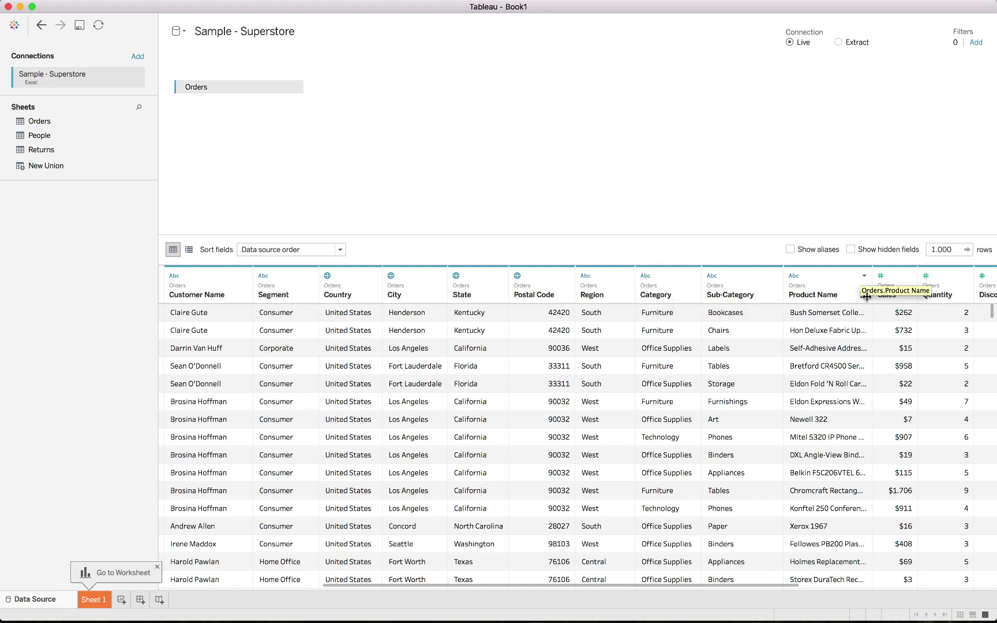
{"action": "left_click_drag", "start_coordinate": [788, 588], "coordinate": [930, 589]}
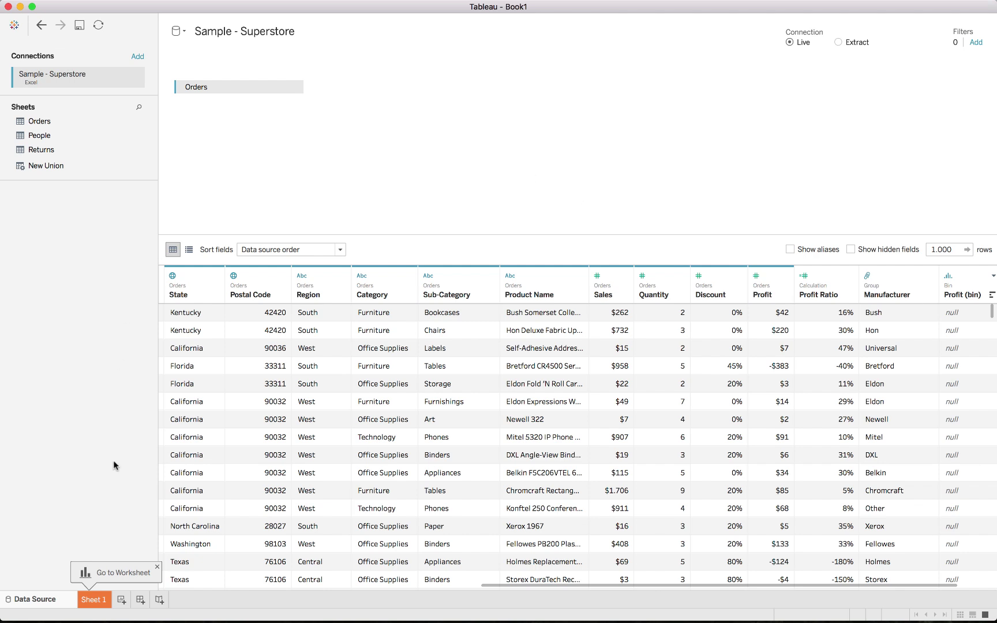
{"action": "left_click", "coordinate": [99, 602]}
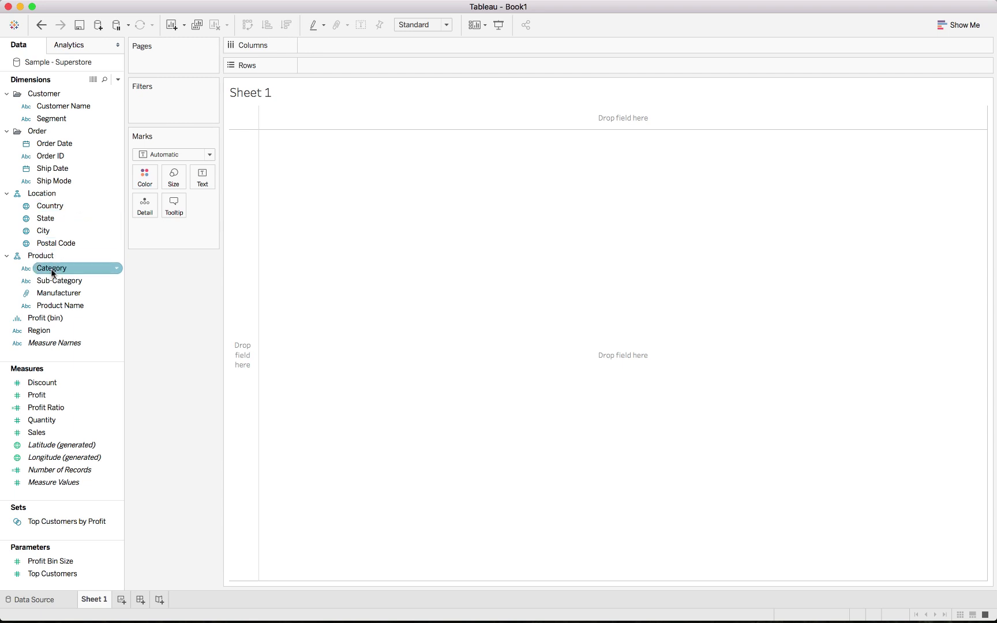
Build a text table with Category and Sub-Category as rows and Profit as the displayed values
{"action": "left_click_drag", "start_coordinate": [46, 268], "coordinate": [306, 66]}
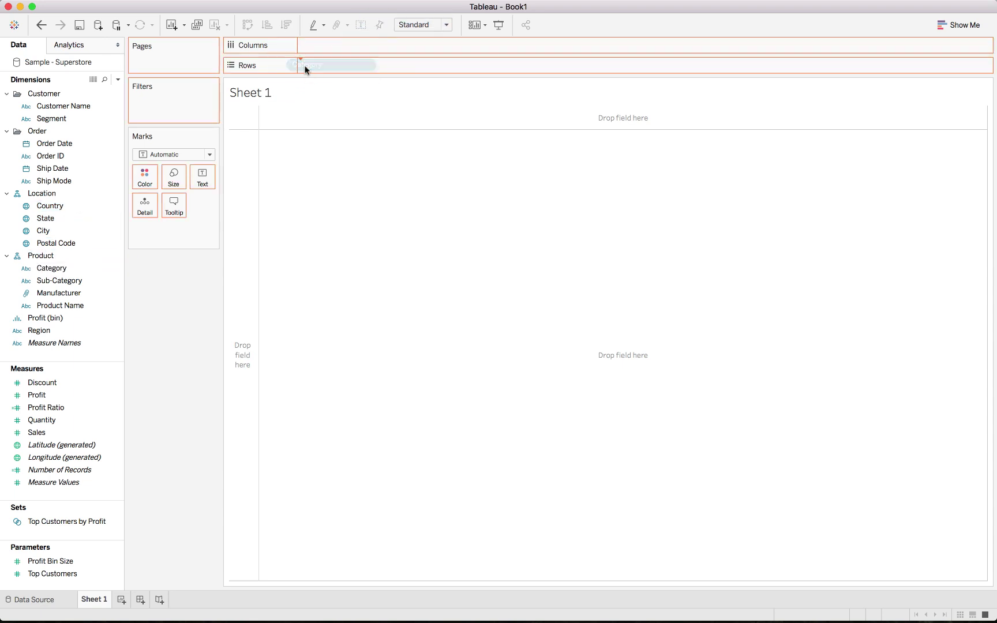
{"action": "left_click_drag", "start_coordinate": [61, 280], "coordinate": [431, 65]}
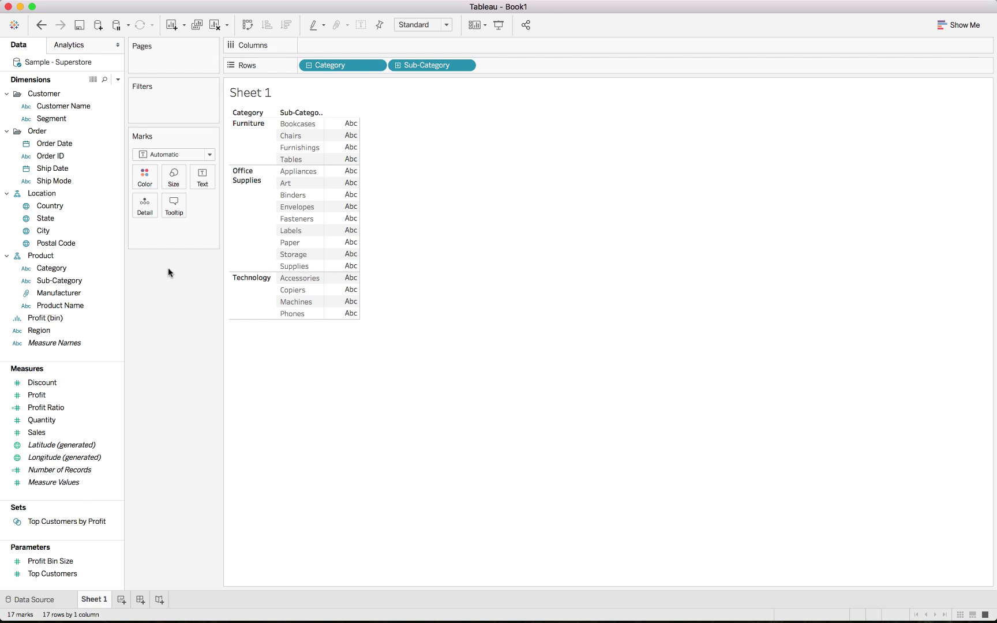
{"action": "left_click_drag", "start_coordinate": [67, 395], "coordinate": [354, 196]}
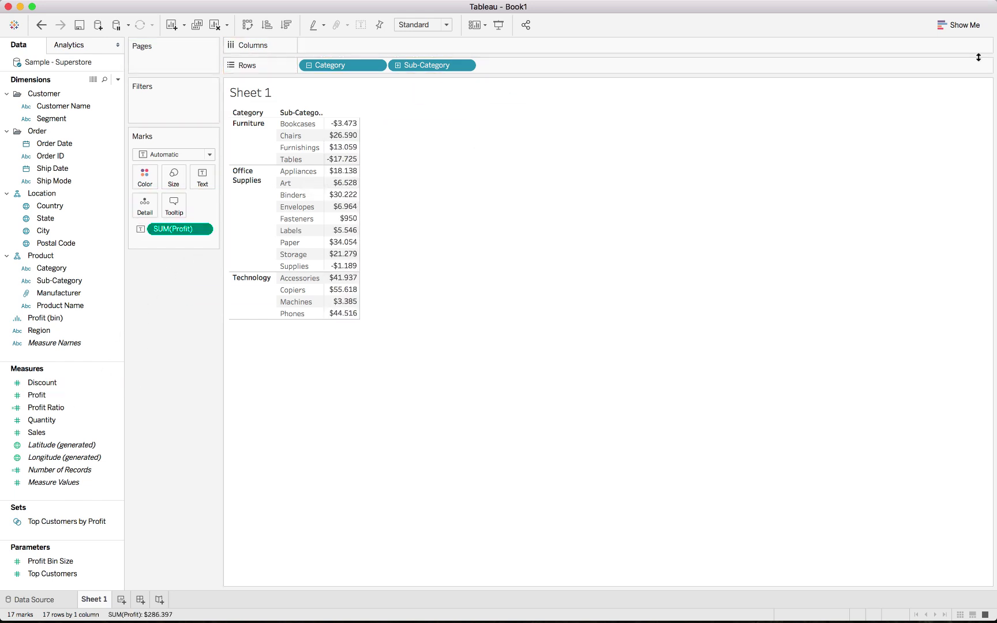
Convert the profit text table into a horizontal bar chart
{"action": "left_click", "coordinate": [961, 26]}
{"action": "left_click", "coordinate": [902, 119]}
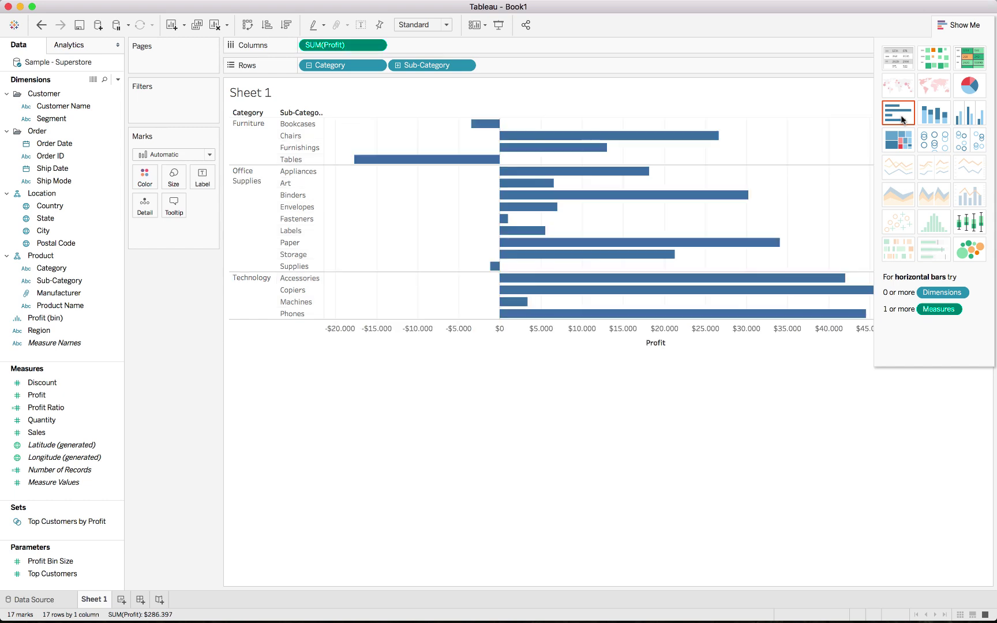
{"action": "left_click", "coordinate": [975, 27]}
{"action": "mouse_move", "coordinate": [518, 232]}
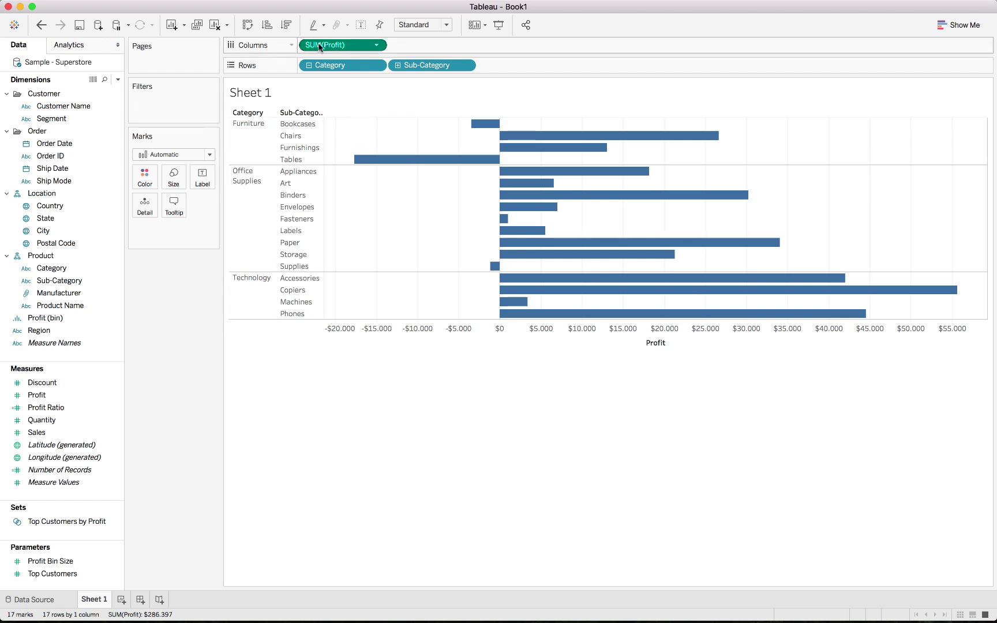
Color the bars by SUM(Profit) while keeping SUM(Profit) on Columns
{"action": "left_click_drag", "start_coordinate": [319, 48], "coordinate": [145, 178]}
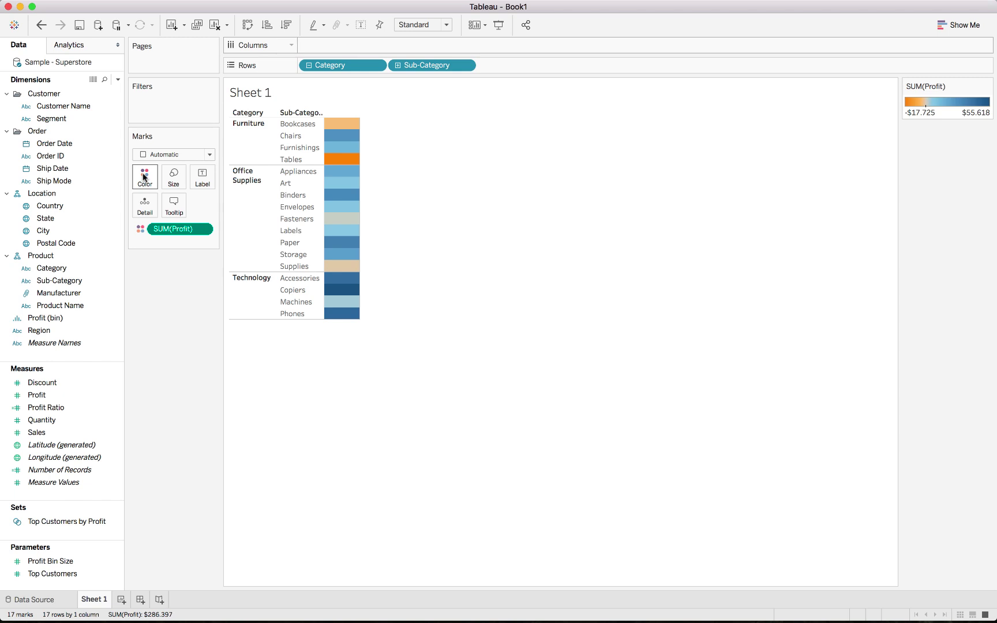
{"action": "key", "text": "super+z"}
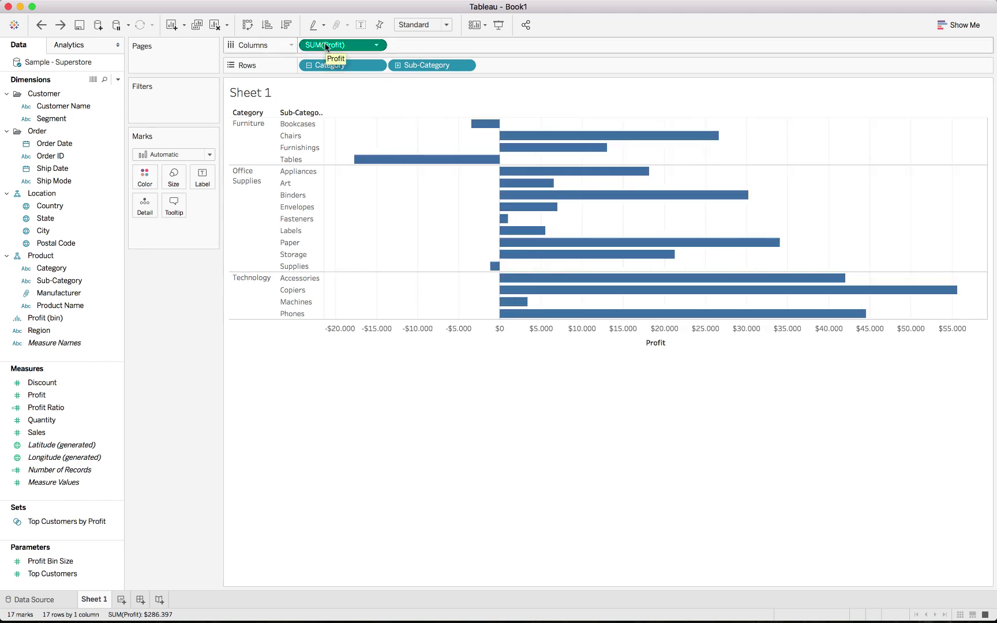
{"action": "left_click_drag", "start_coordinate": [326, 47], "coordinate": [141, 179]}
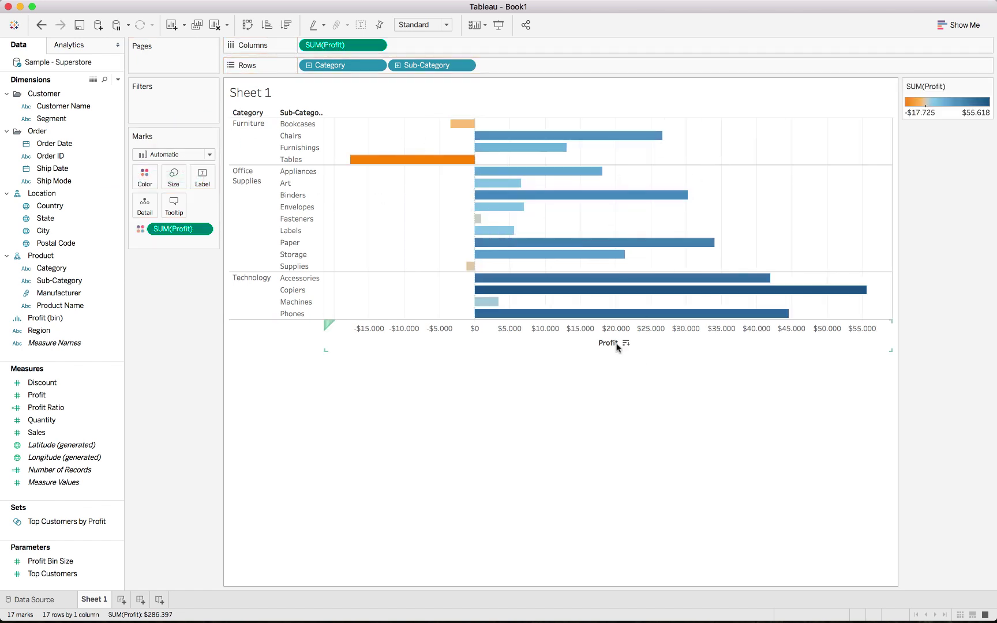
{"action": "mouse_move", "coordinate": [446, 161]}
Set the bars' Profit colors to the Red-Green Diverging palette with the center fixed at 0
{"action": "left_click", "coordinate": [145, 176]}
{"action": "left_click", "coordinate": [192, 217]}
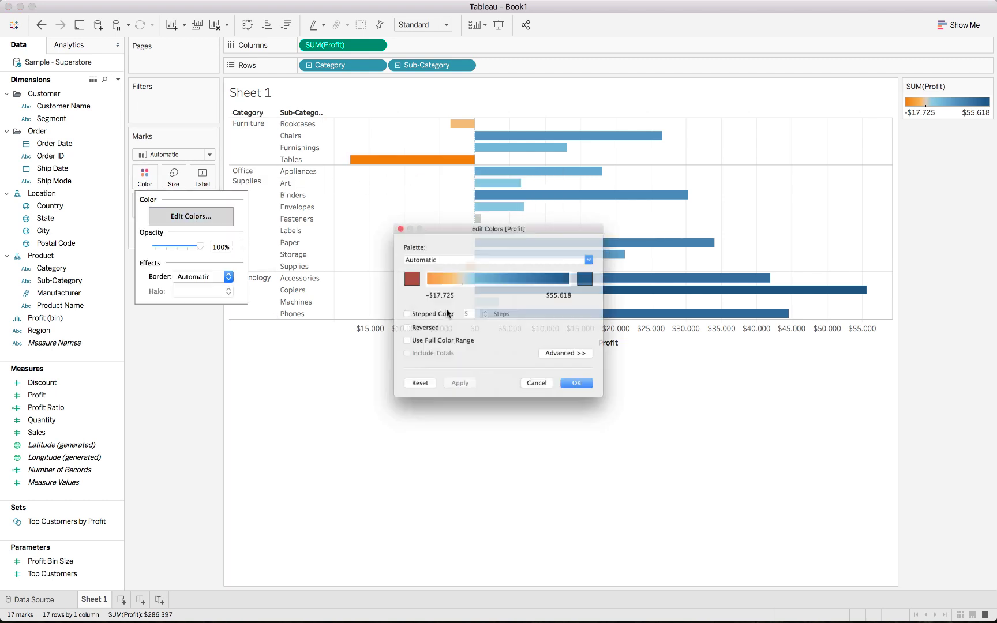
{"action": "left_click", "coordinate": [450, 252]}
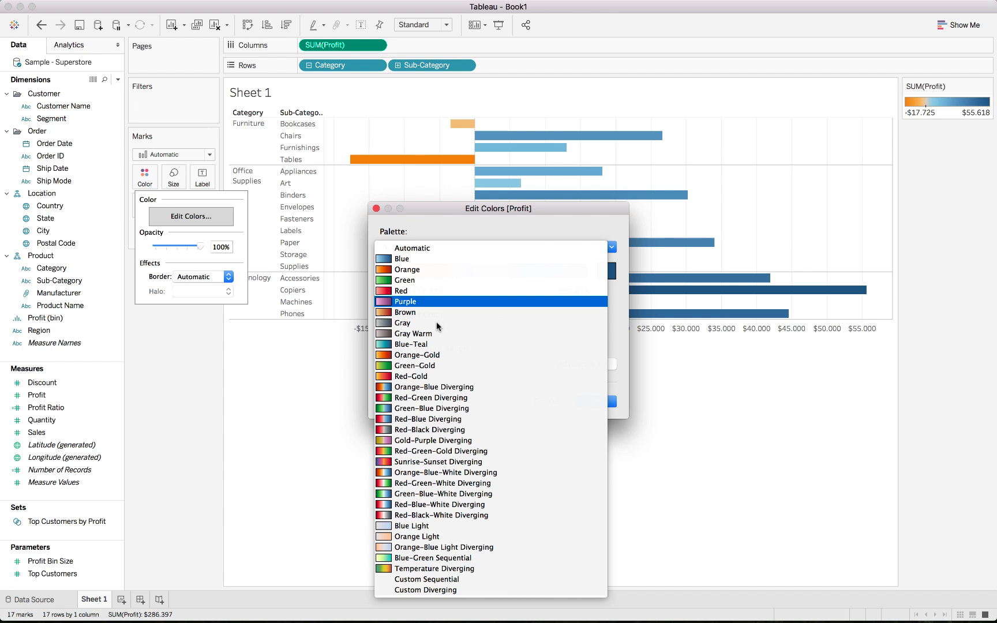
{"action": "left_click", "coordinate": [447, 398]}
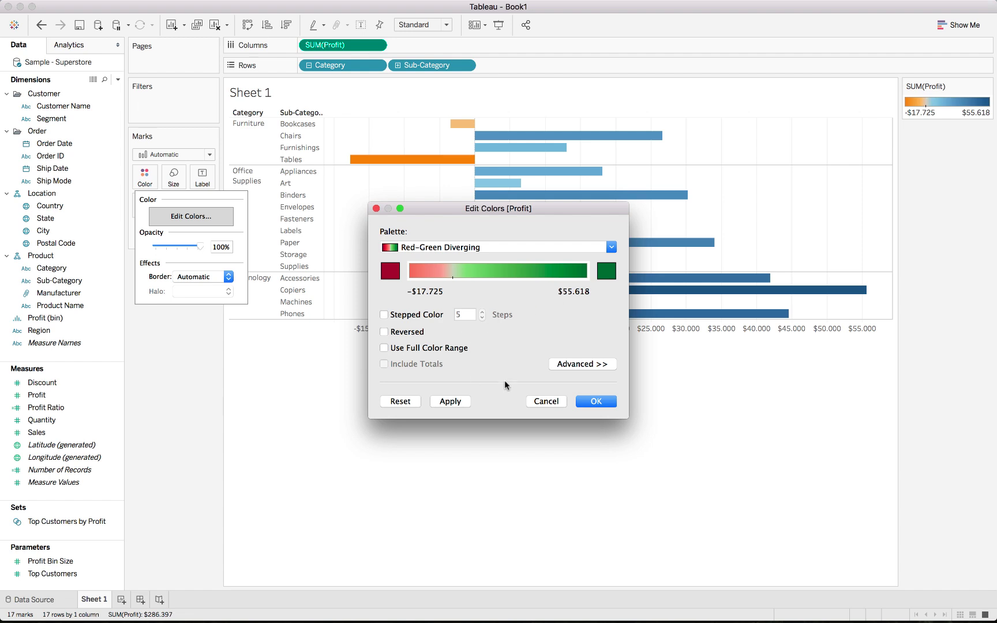
{"action": "left_click", "coordinate": [556, 369]}
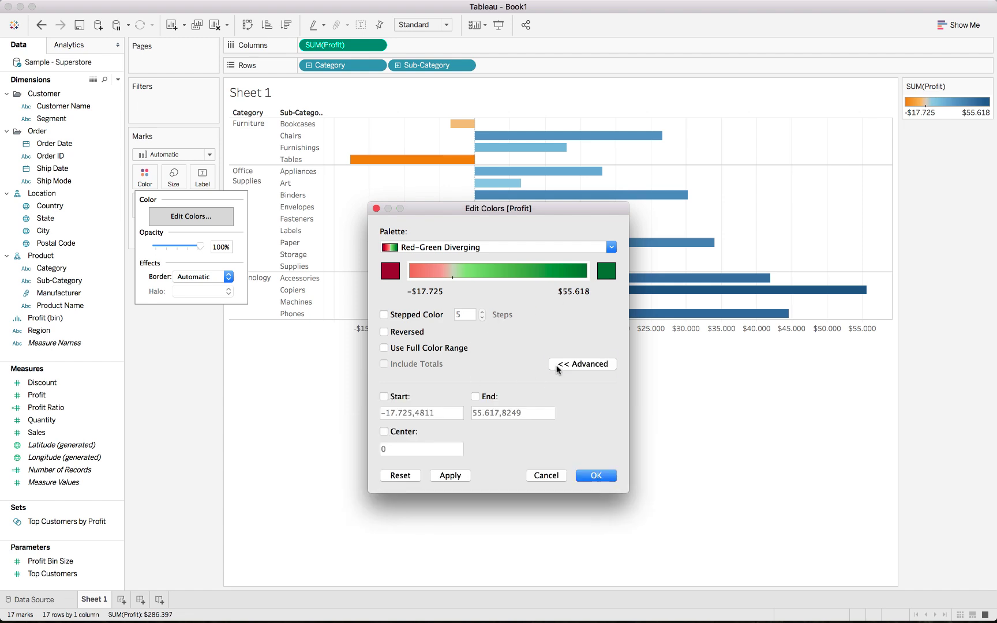
{"action": "left_click", "coordinate": [398, 432]}
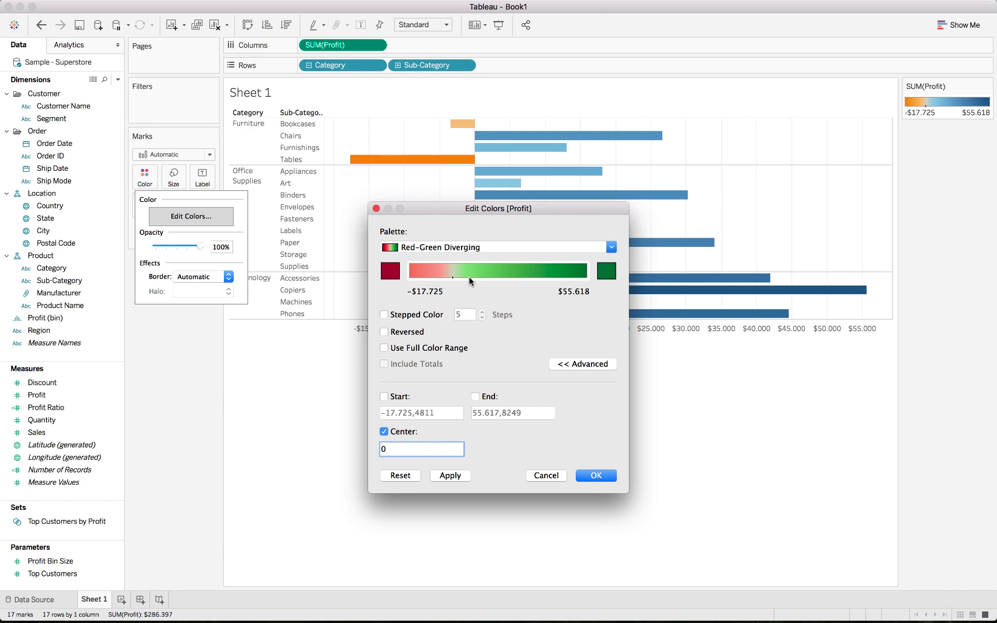
{"action": "left_click", "coordinate": [463, 478]}
{"action": "left_click", "coordinate": [596, 476]}
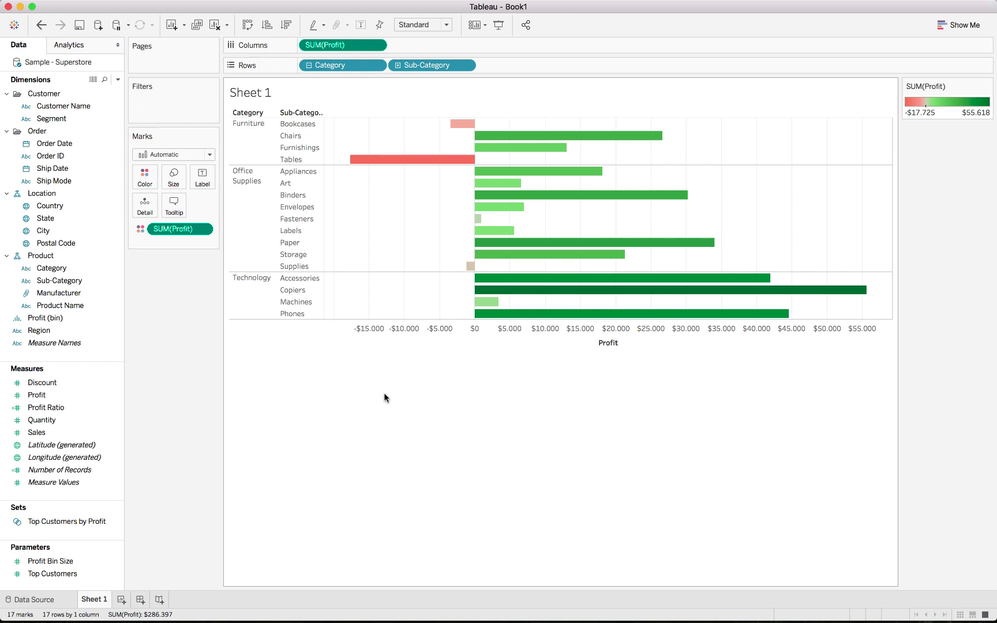
Rename Sheet 1 as "Profit by category"
{"action": "double_click", "coordinate": [93, 600]}
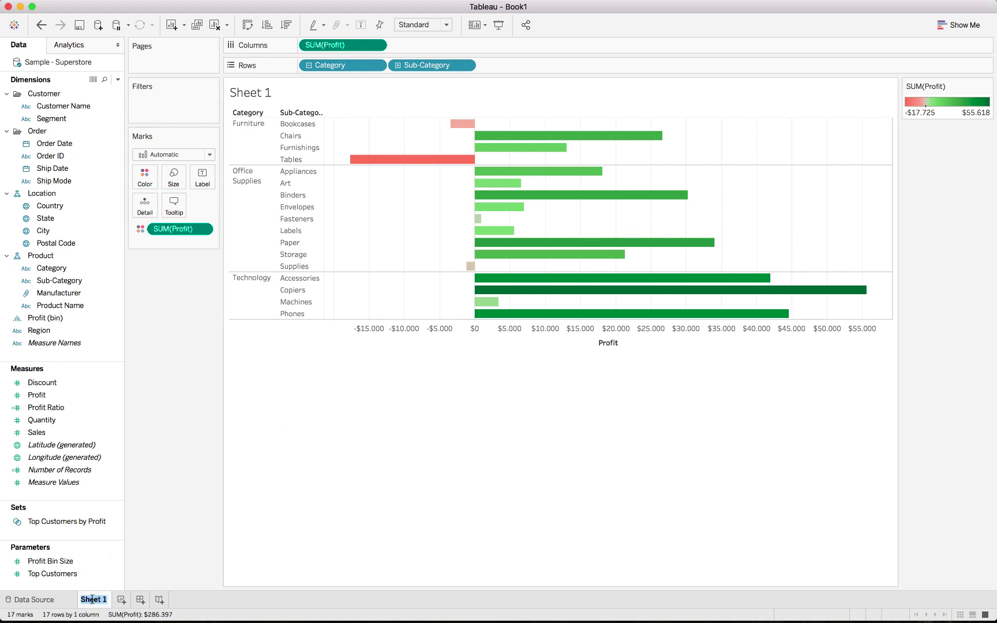
{"action": "type", "text": "Profit"}
{"action": "type", "text": " by v"}
{"action": "type", "text": "tegory"}
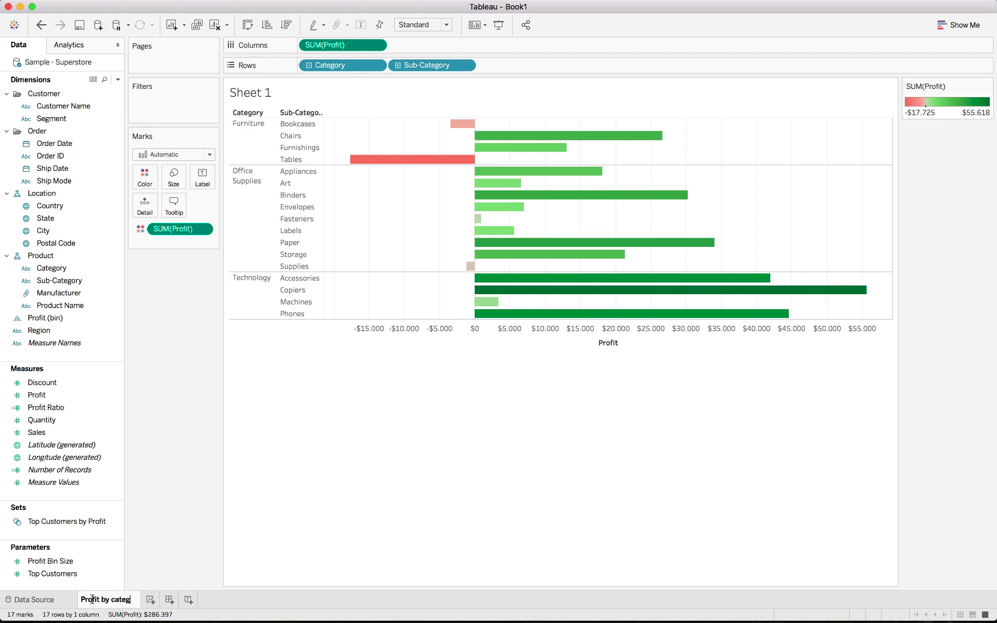
{"action": "key", "text": "Return"}
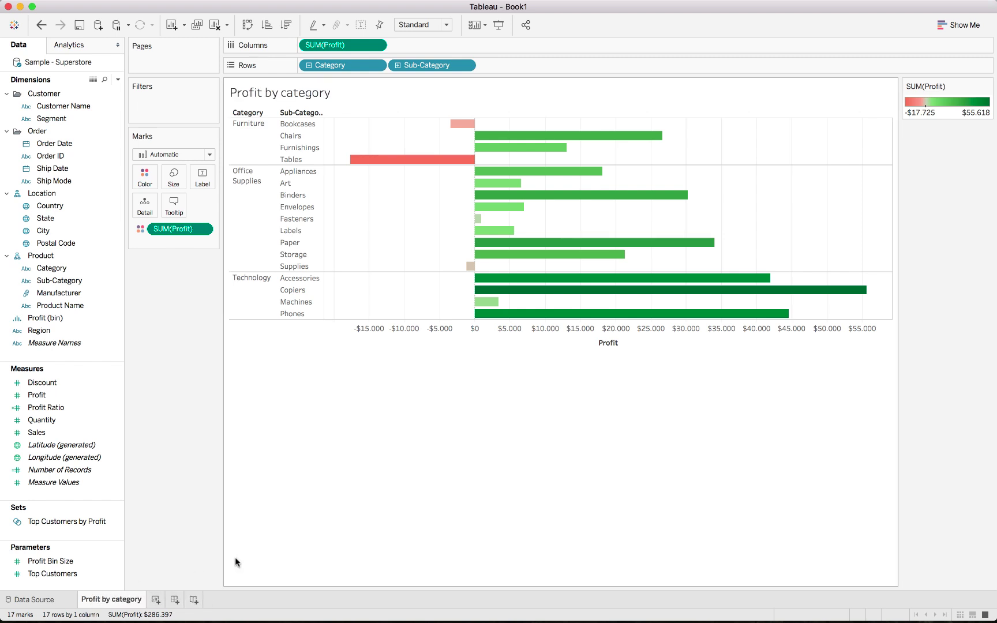
Add a new worksheet and name it "Profit by State"
{"action": "left_click", "coordinate": [156, 600]}
{"action": "double_click", "coordinate": [158, 600]}
{"action": "type", "text": "Pro"}
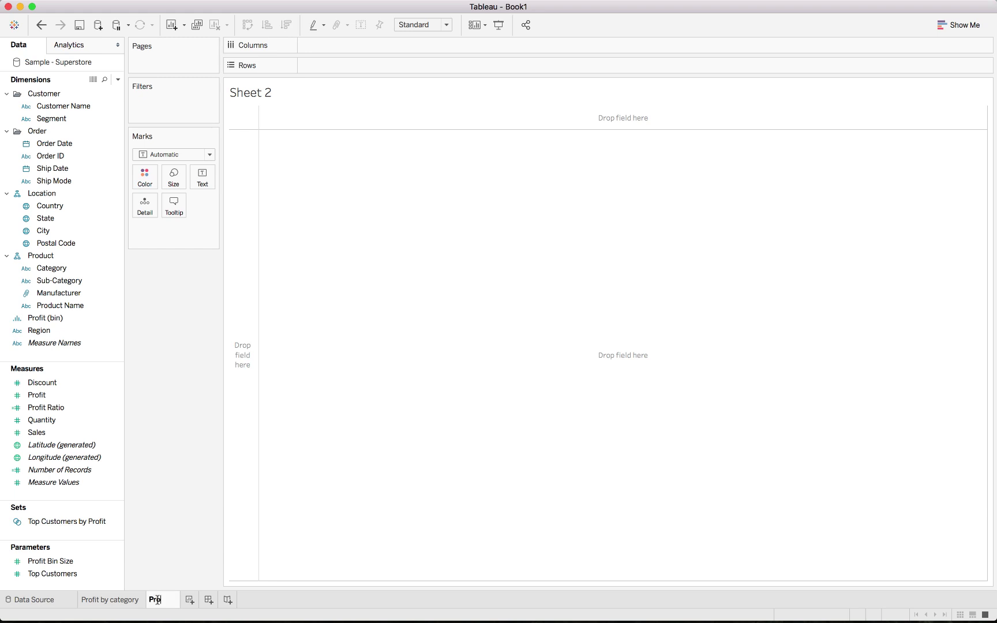
{"action": "type", "text": "fit by Sale"}
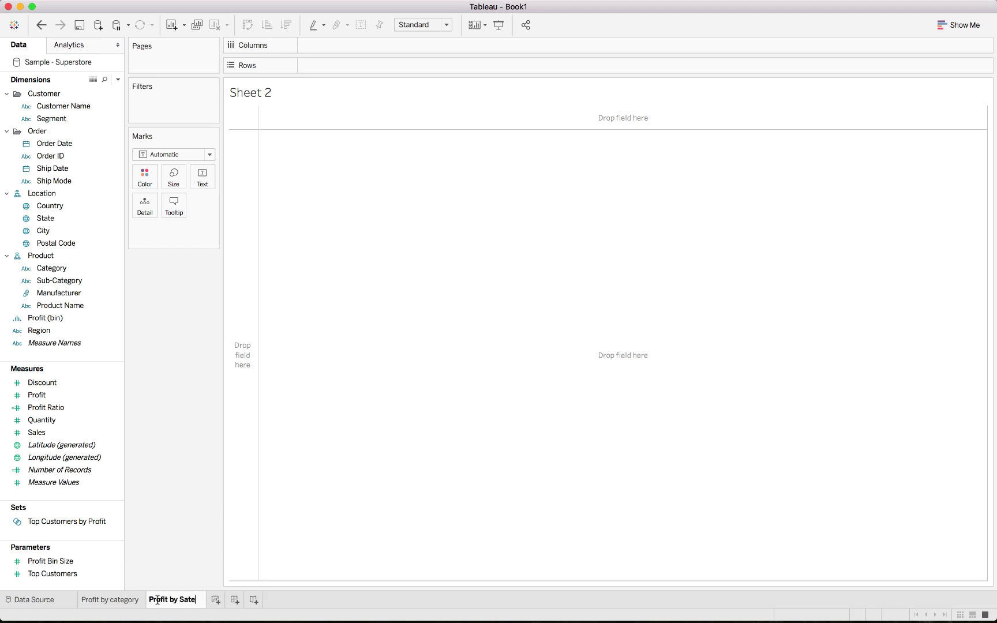
{"action": "key", "text": "BackSpace"}
{"action": "key", "text": "BackSpace"}
{"action": "type", "text": "t"}
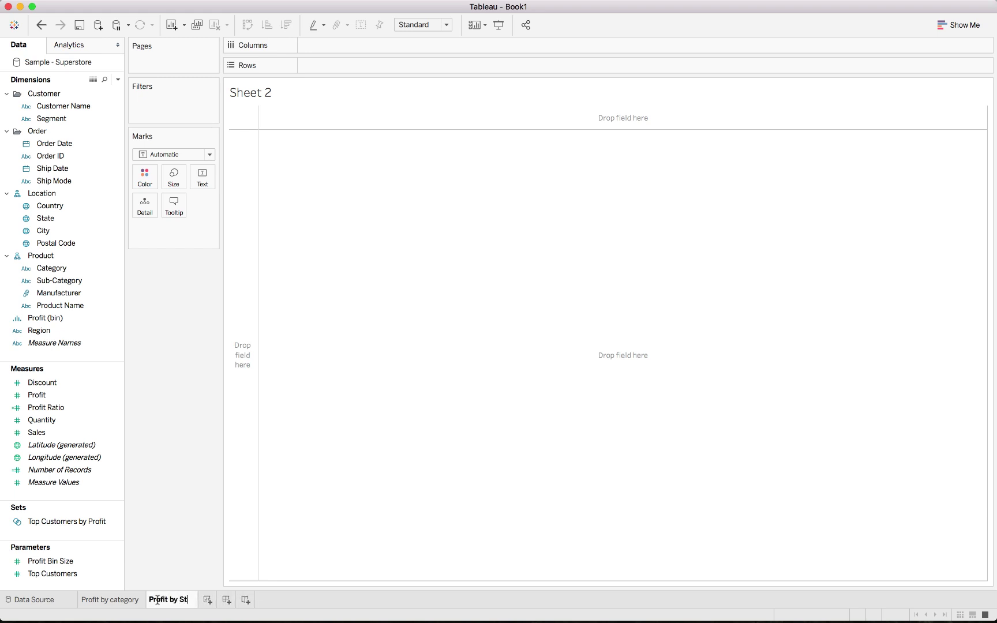
{"action": "type", "text": "ate"}
{"action": "key", "text": "Return"}
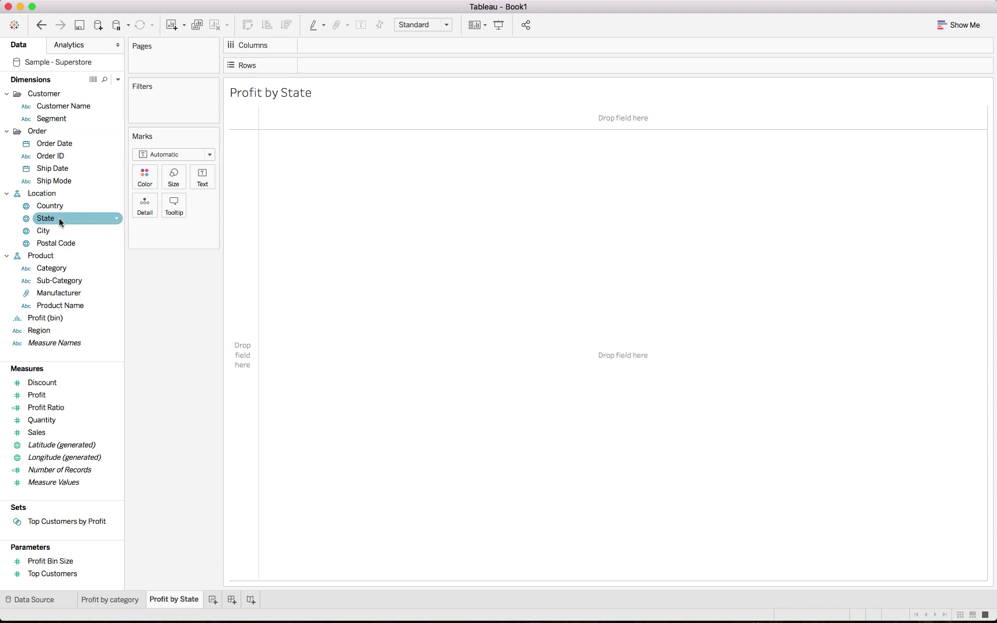
Build a filled map of State in the Profit by State sheet, with SUM(Profit) assigned to color
{"action": "left_click_drag", "start_coordinate": [60, 222], "coordinate": [360, 217]}
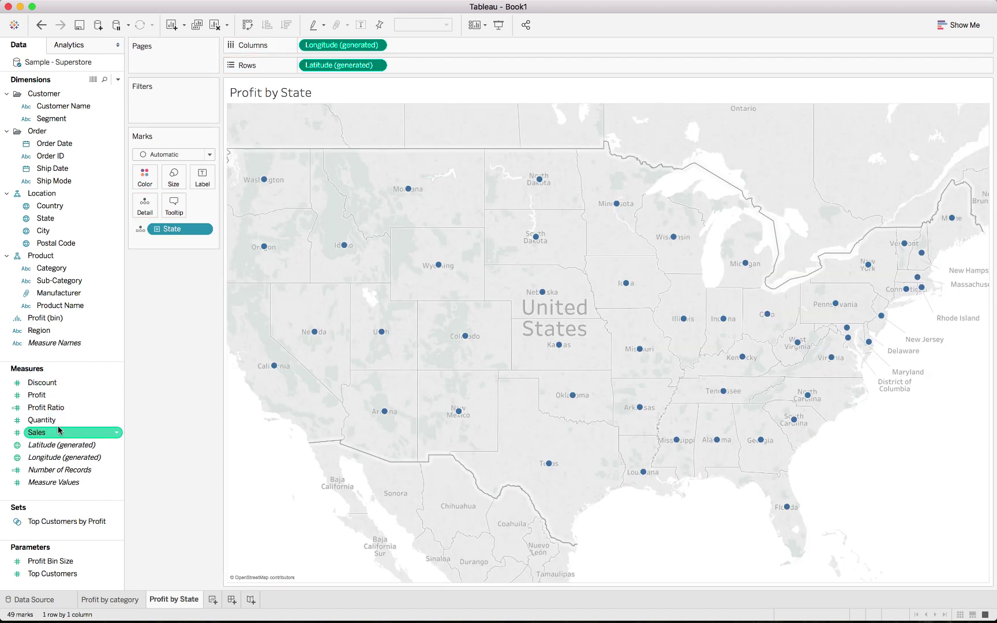
{"action": "left_click_drag", "start_coordinate": [52, 395], "coordinate": [368, 233]}
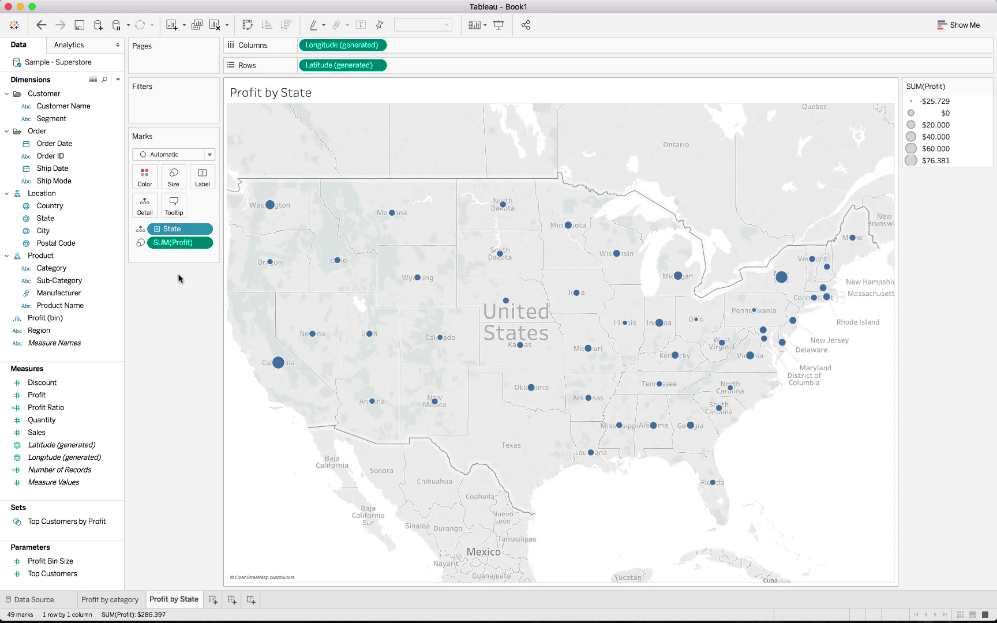
{"action": "left_click_drag", "start_coordinate": [160, 247], "coordinate": [145, 176]}
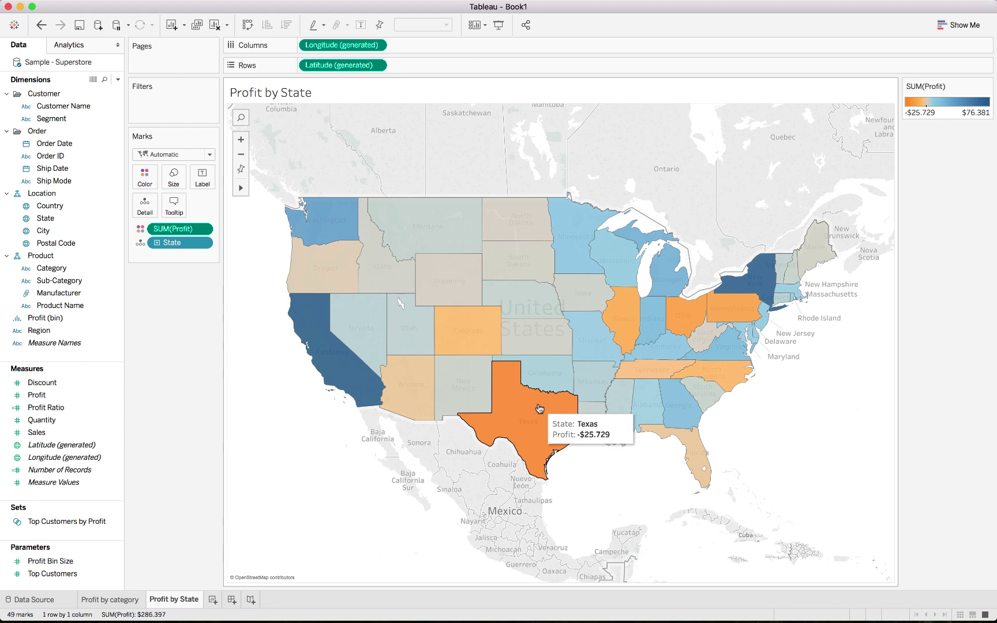
Set the state map's Profit colors to the Red-Green Diverging palette with the center fixed at 0
{"action": "left_click", "coordinate": [145, 176]}
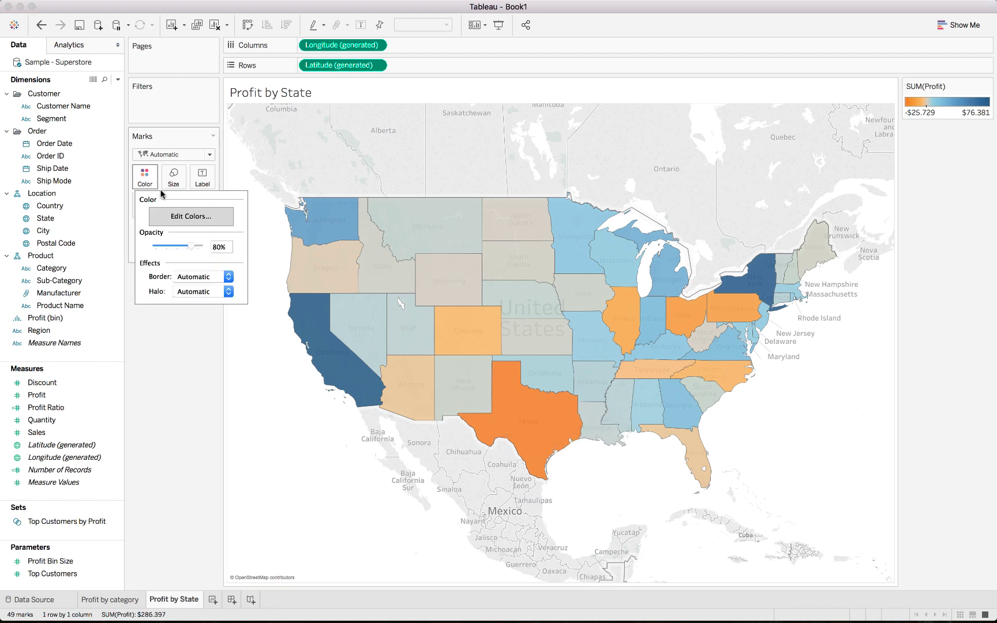
{"action": "left_click", "coordinate": [191, 216]}
{"action": "left_click", "coordinate": [474, 248]}
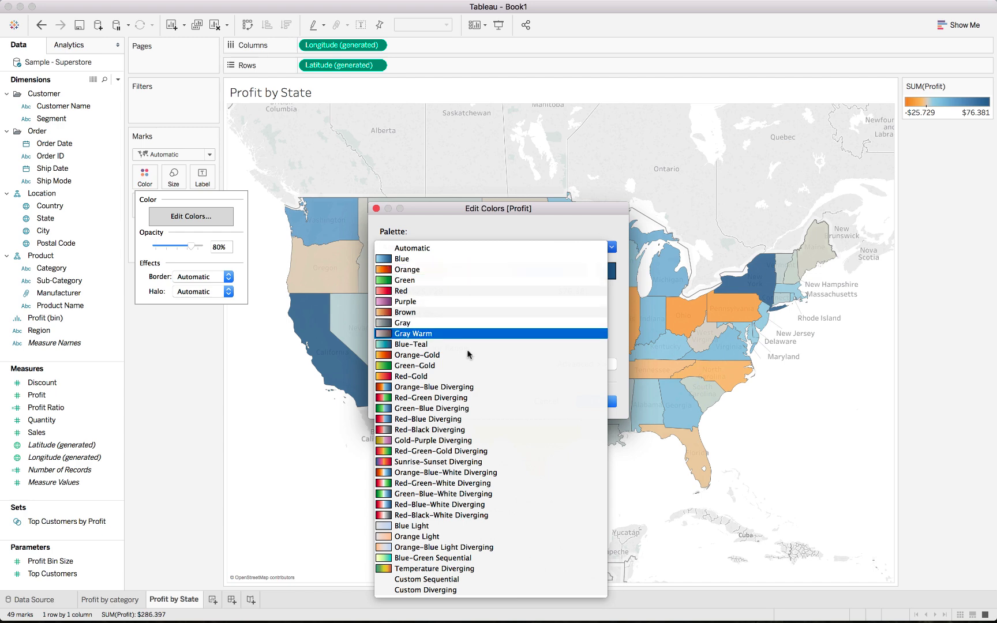
{"action": "left_click", "coordinate": [468, 399]}
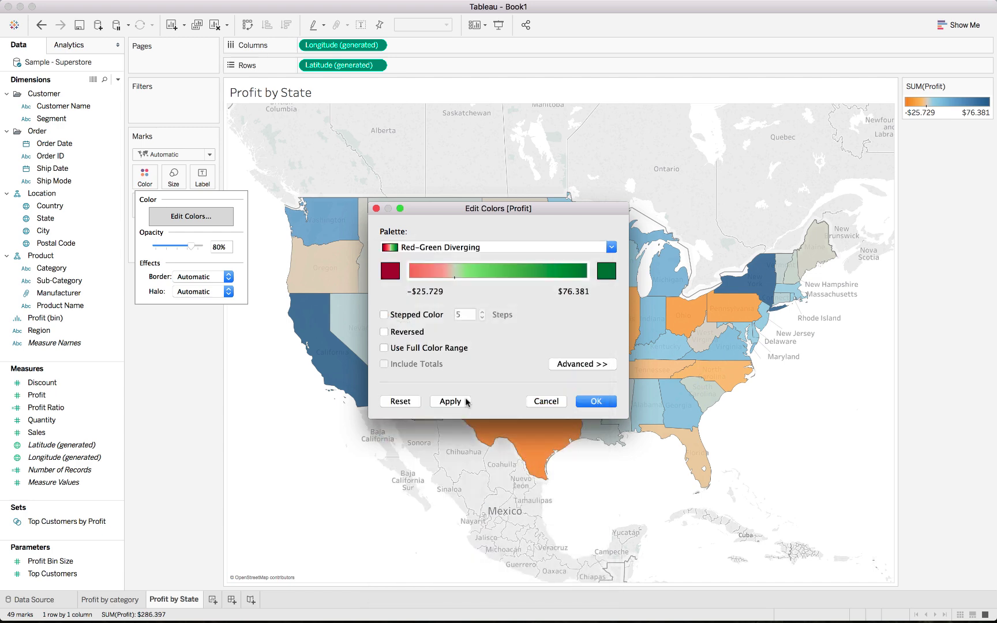
{"action": "left_click", "coordinate": [580, 369]}
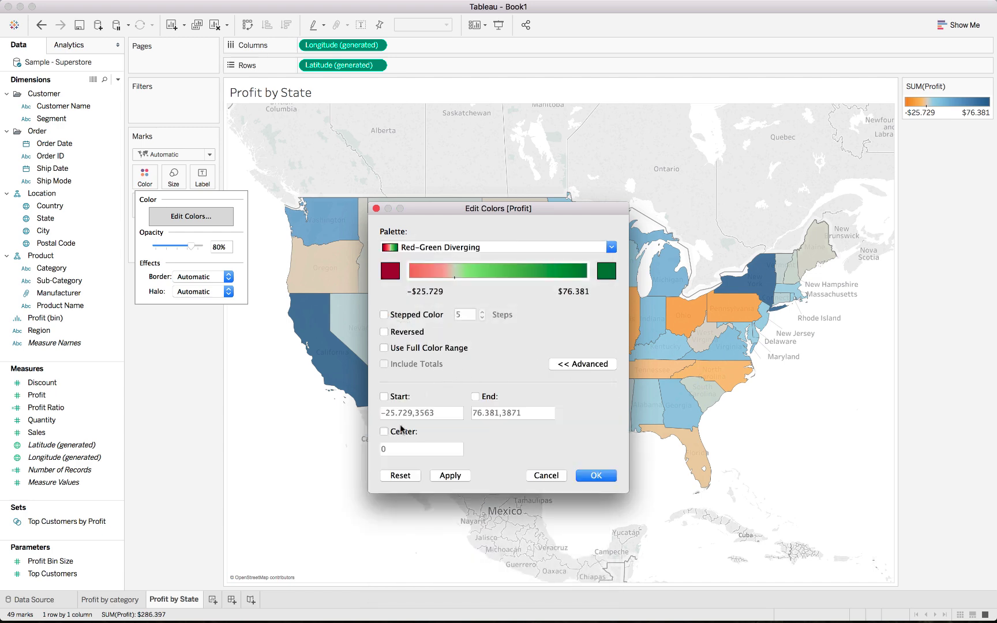
{"action": "left_click", "coordinate": [401, 432]}
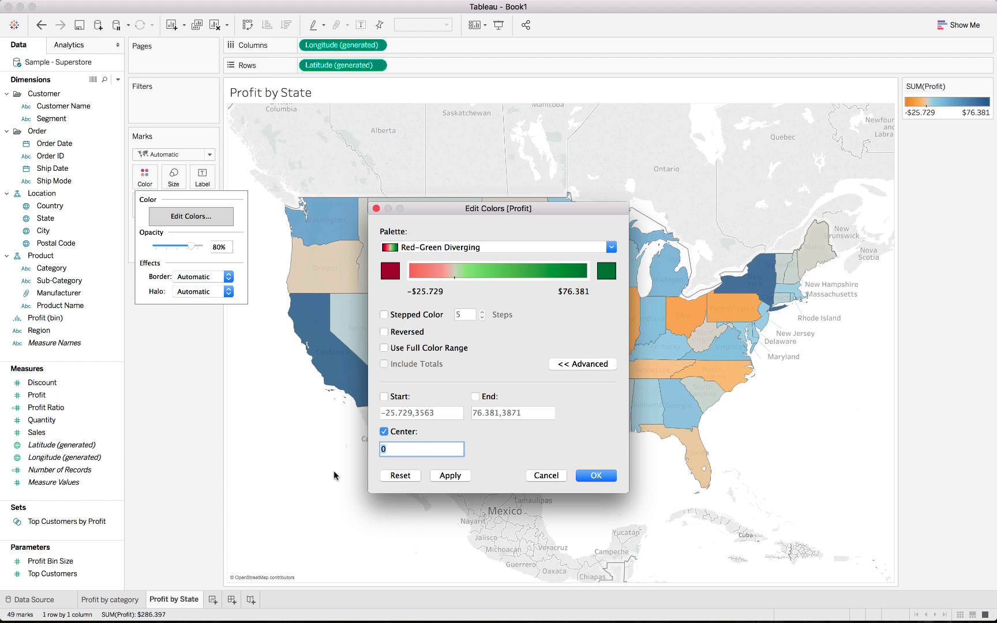
{"action": "left_click", "coordinate": [452, 476]}
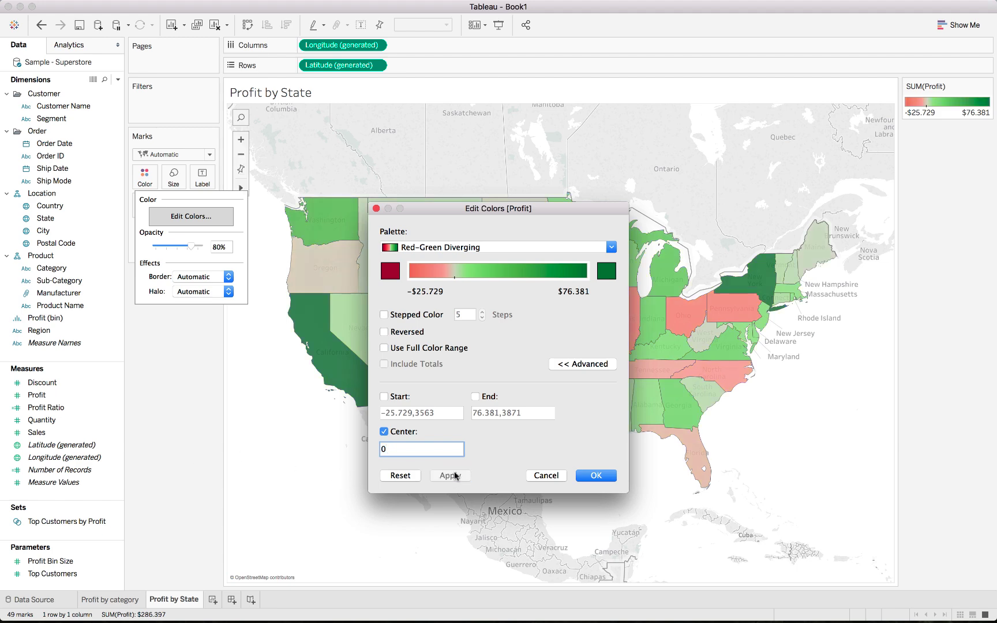
{"action": "left_click", "coordinate": [594, 475]}
{"action": "mouse_move", "coordinate": [508, 417]}
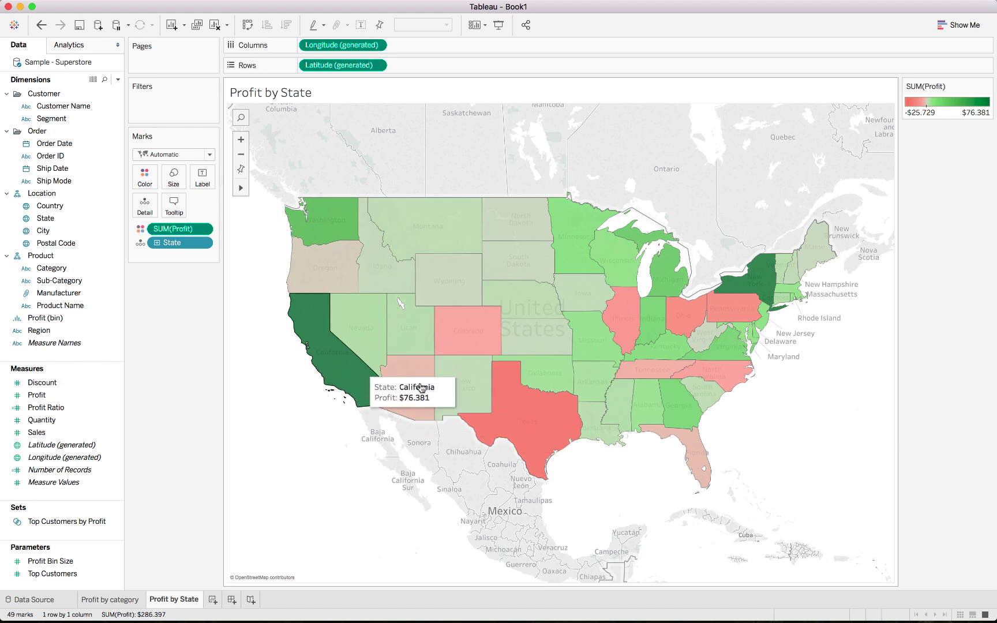
{"action": "mouse_move", "coordinate": [376, 390]}
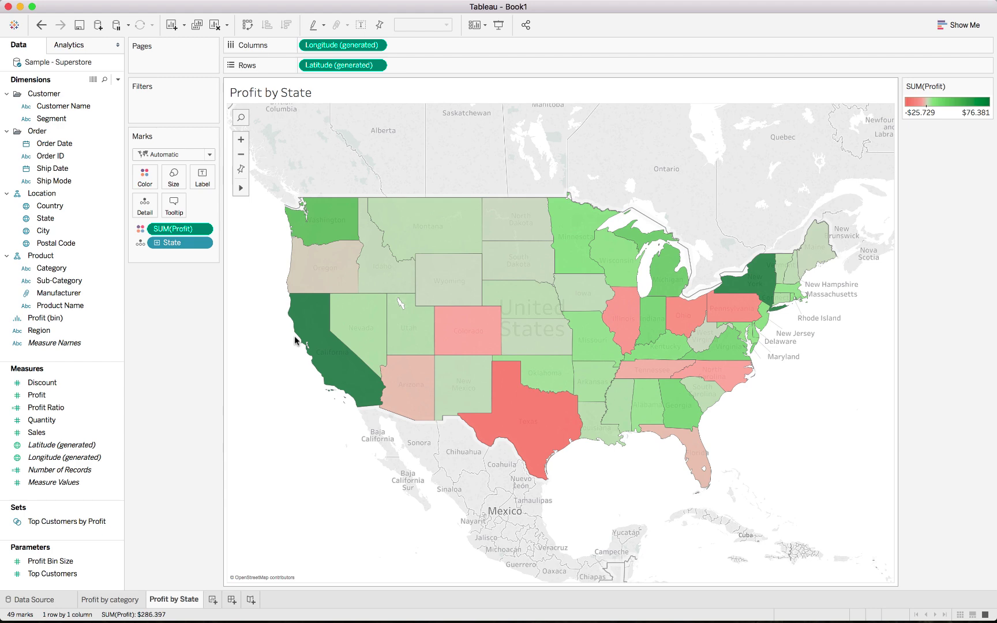
Add a new worksheet and name it "Profit by Manufacturer"
{"action": "left_click", "coordinate": [212, 600]}
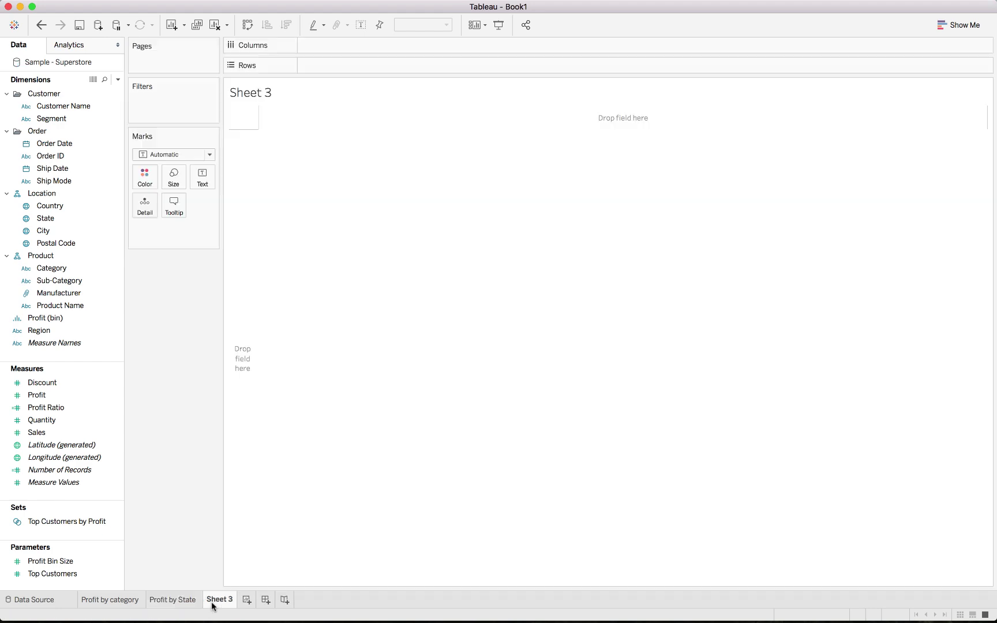
{"action": "double_click", "coordinate": [216, 600]}
{"action": "mouse_move", "coordinate": [230, 599]}
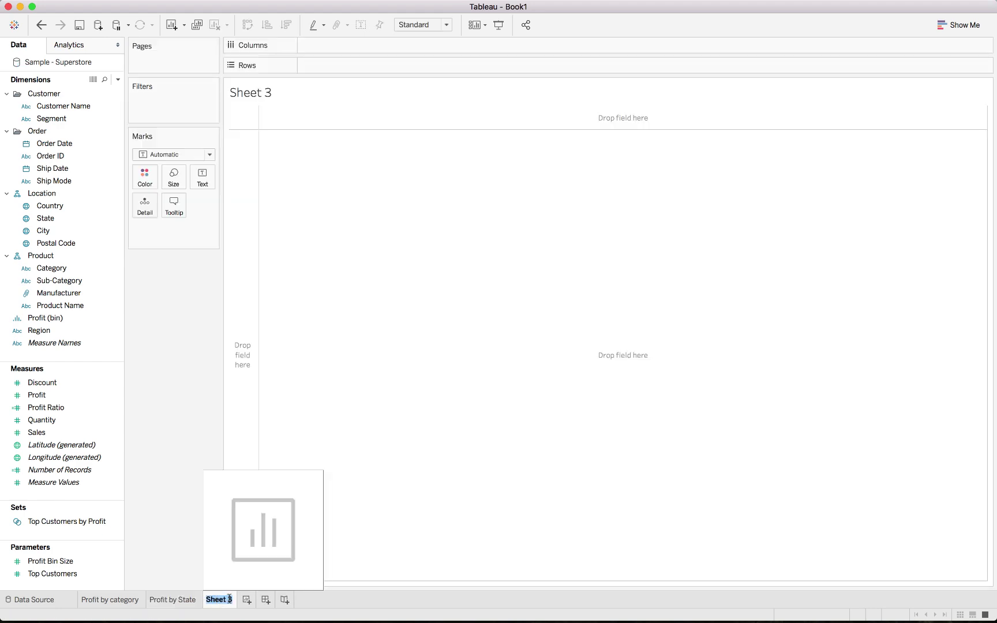
{"action": "type", "text": "Profit by Manu"}
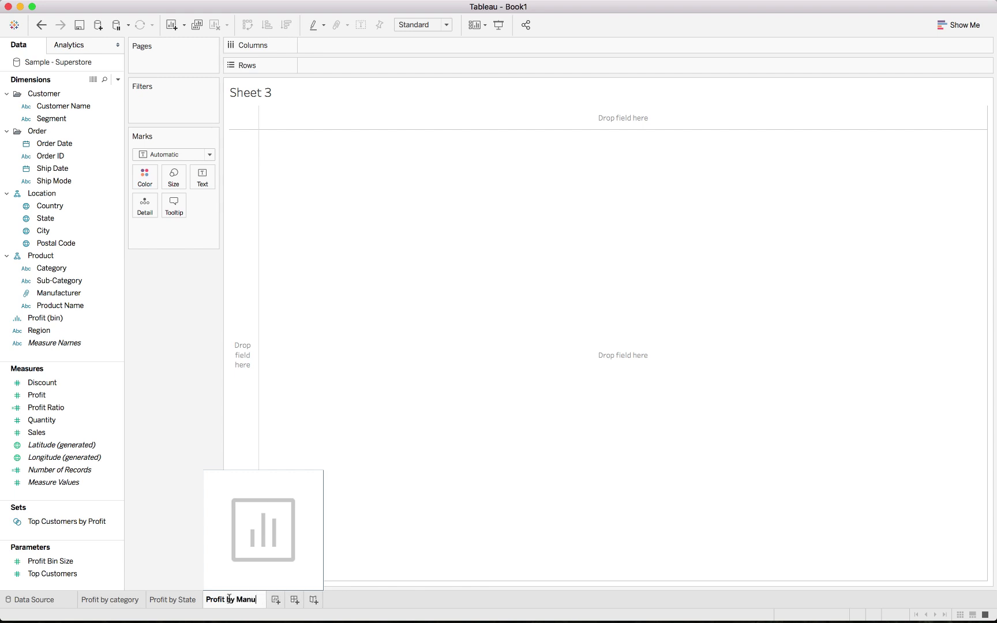
{"action": "type", "text": "facturer"}
{"action": "key", "text": "Return"}
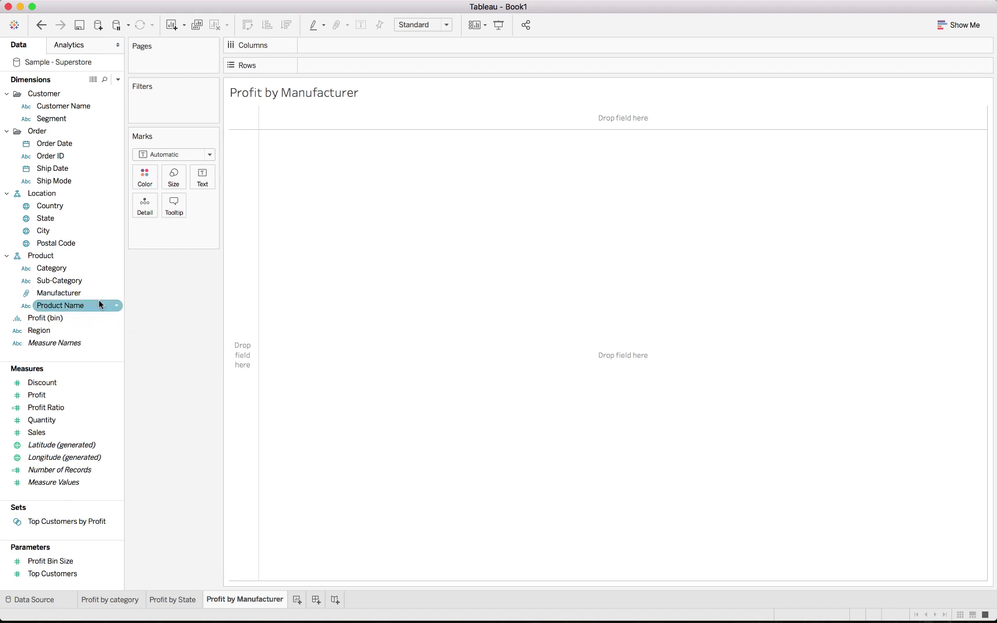
Build a vertical bar chart with Manufacturer on columns and SUM(Profit) on rows
{"action": "left_click_drag", "start_coordinate": [82, 297], "coordinate": [364, 50]}
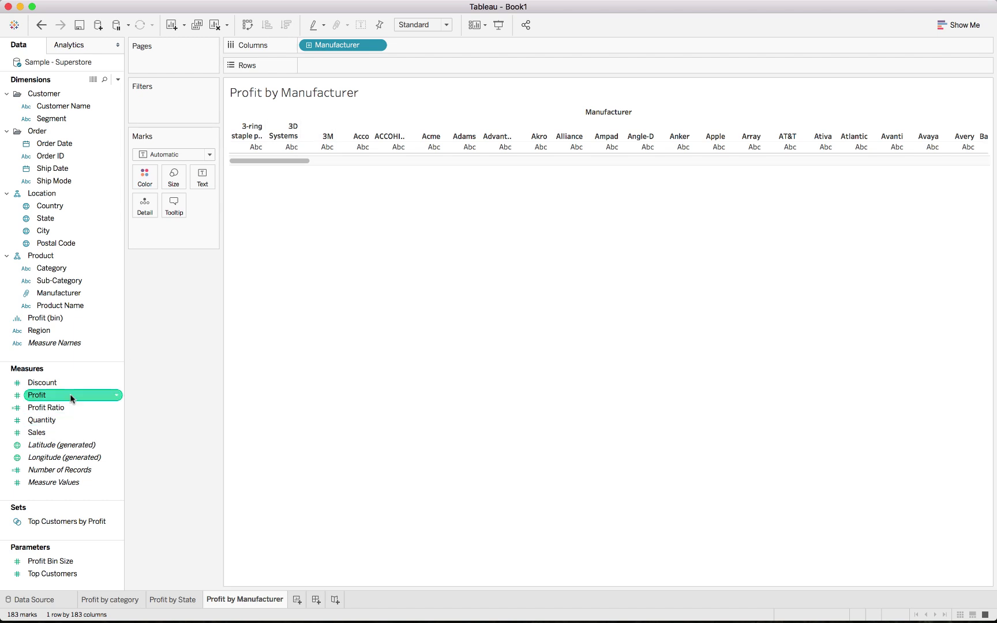
{"action": "left_click_drag", "start_coordinate": [71, 395], "coordinate": [376, 148]}
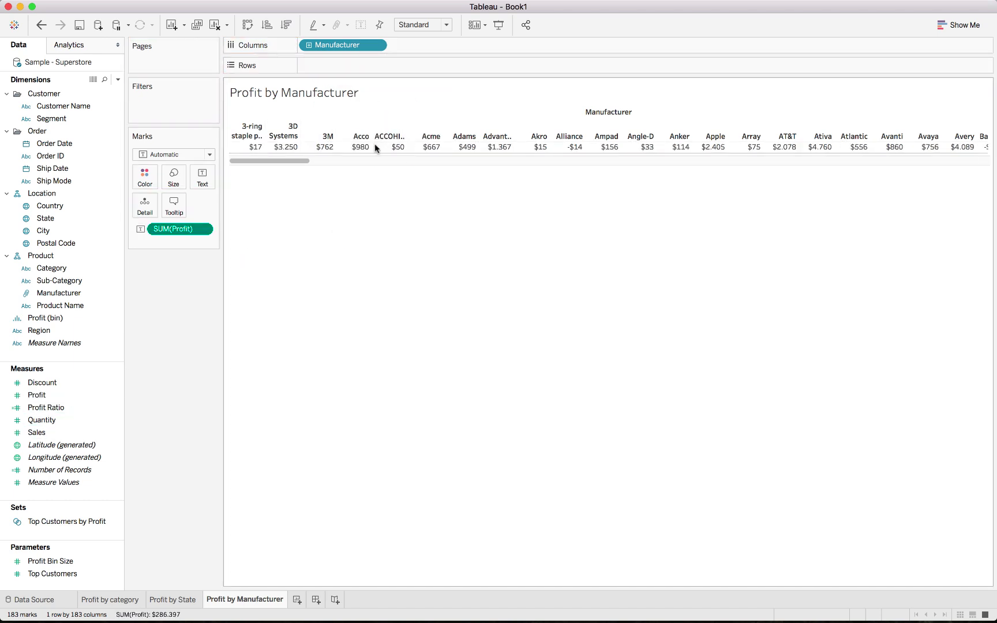
{"action": "left_click", "coordinate": [960, 25]}
{"action": "left_click", "coordinate": [904, 118]}
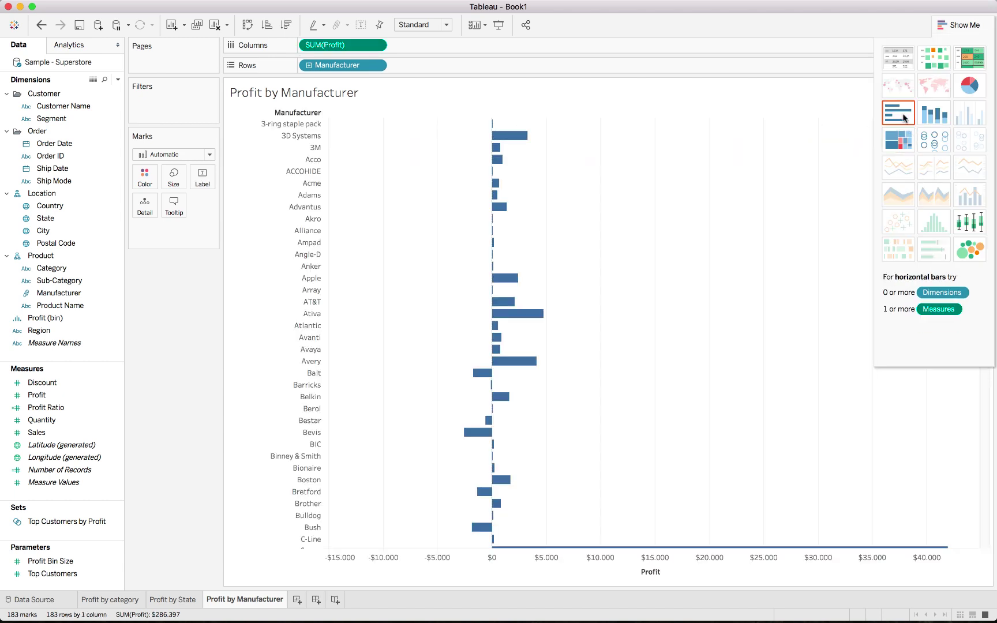
{"action": "left_click", "coordinate": [249, 29]}
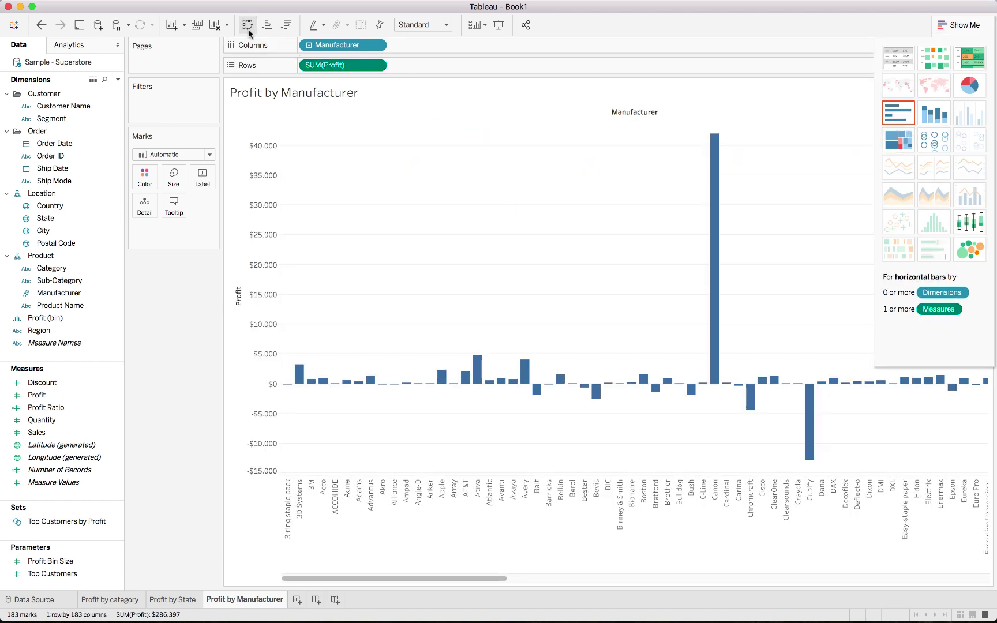
{"action": "left_click", "coordinate": [964, 25]}
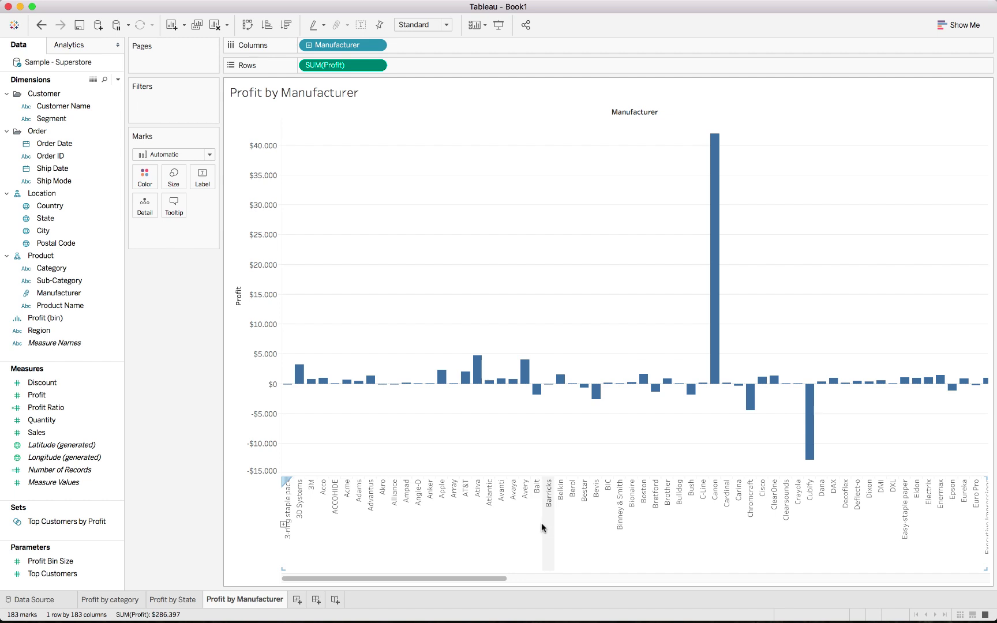
Set the manufacturer chart's fit to Entire View
{"action": "left_click_drag", "start_coordinate": [507, 577], "coordinate": [338, 578]}
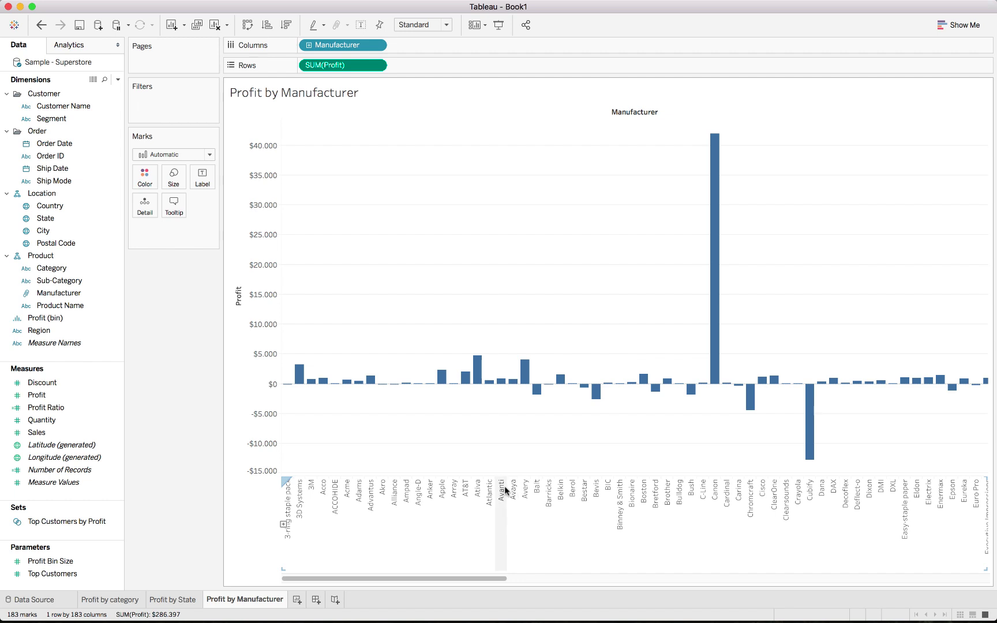
{"action": "left_click", "coordinate": [430, 26]}
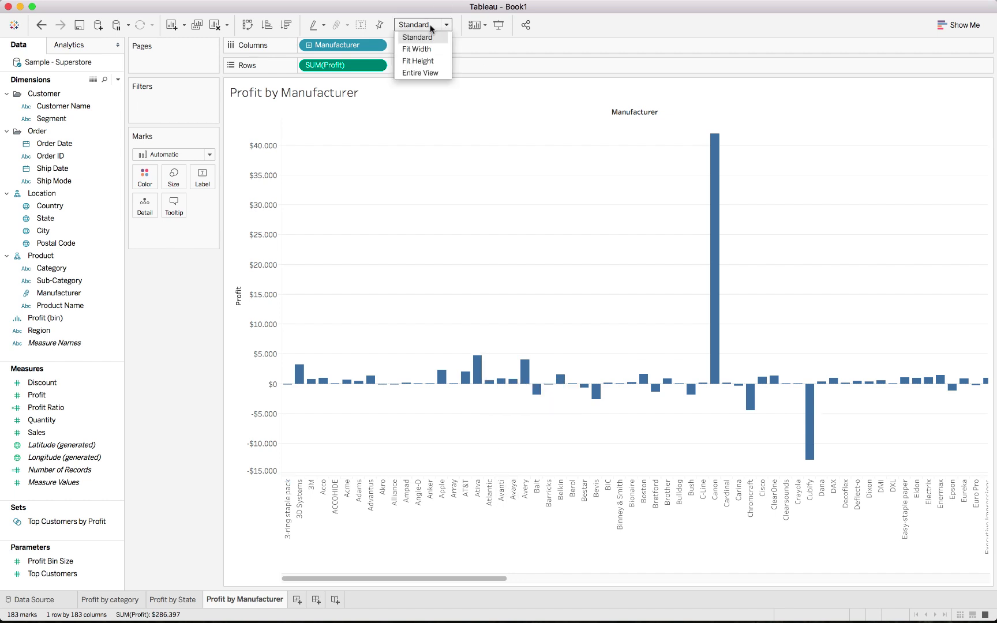
{"action": "left_click", "coordinate": [420, 73]}
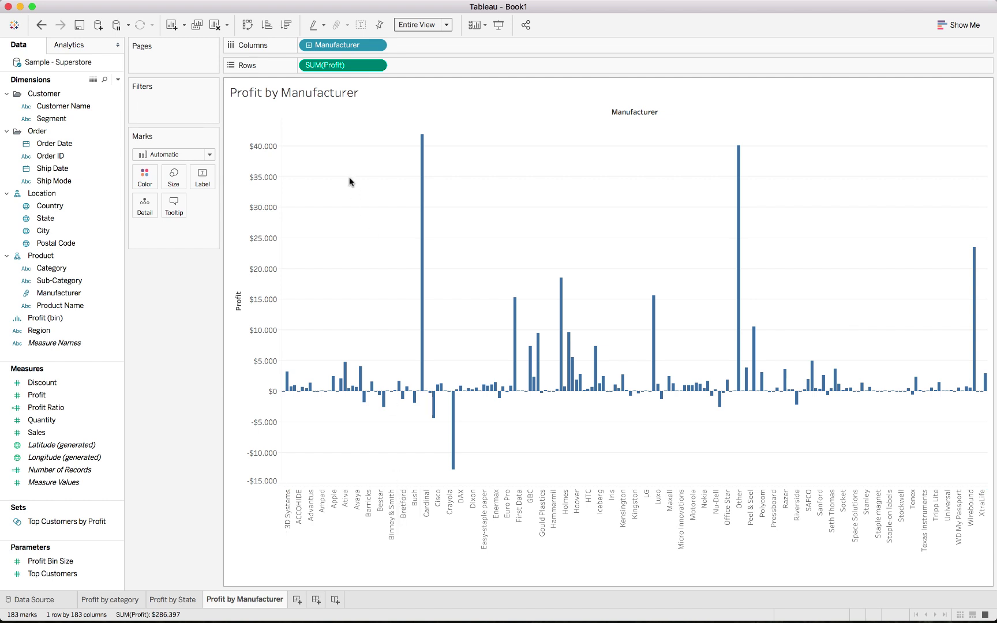
Color the manufacturer bars by SUM(Profit), using the Red-Green Diverging palette with the center fixed at 0
{"action": "left_click_drag", "start_coordinate": [328, 65], "coordinate": [145, 179]}
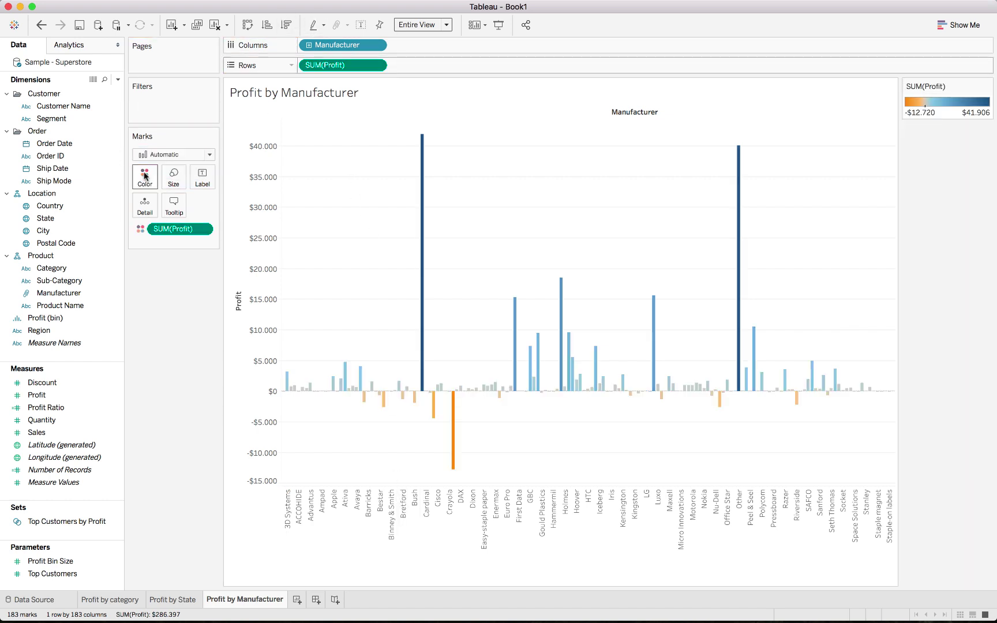
{"action": "left_click", "coordinate": [145, 176]}
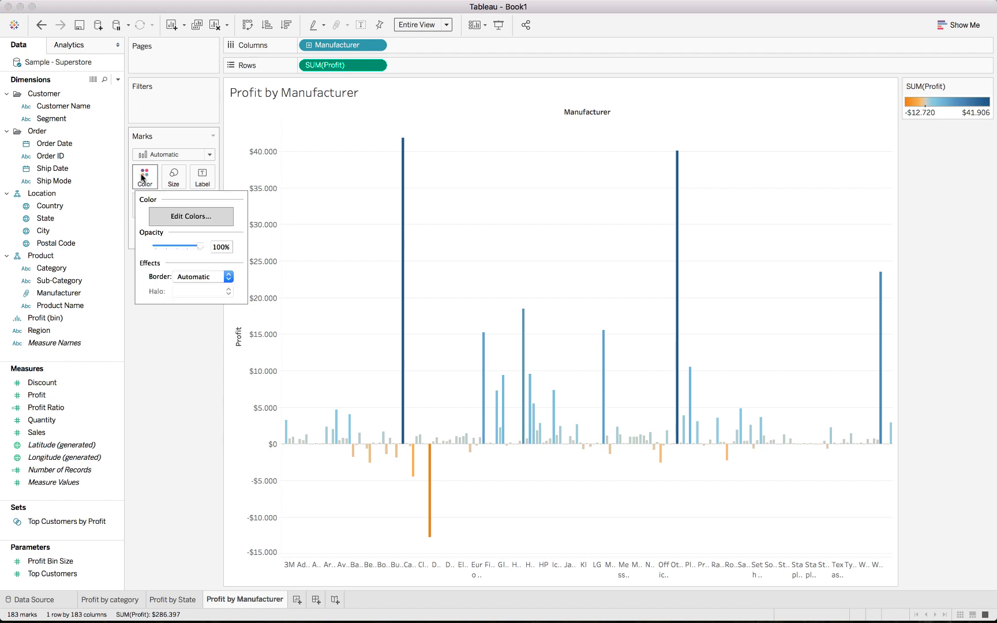
{"action": "left_click", "coordinate": [190, 216]}
{"action": "left_click", "coordinate": [416, 252]}
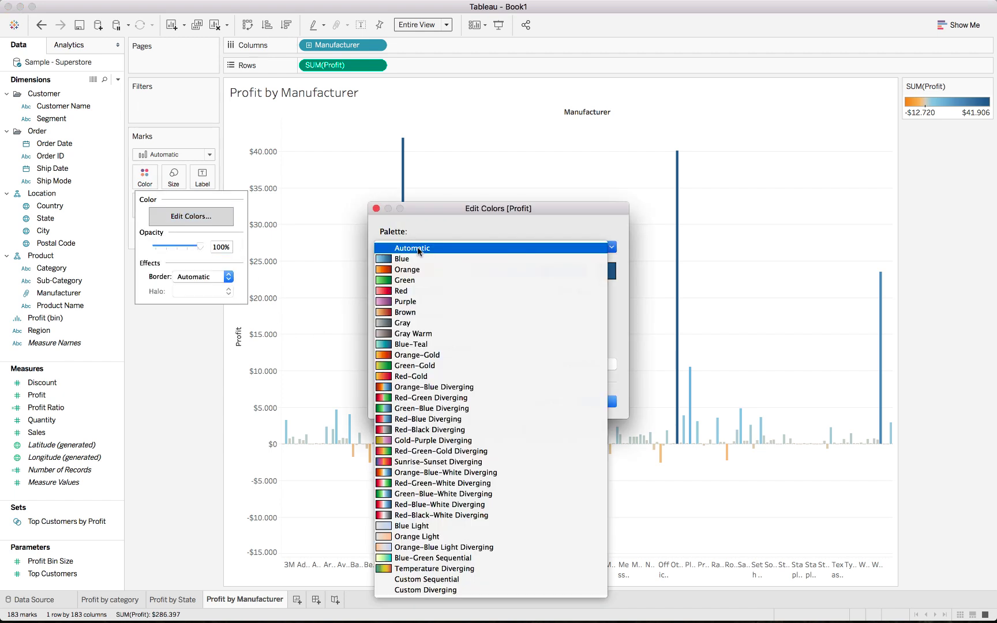
{"action": "left_click", "coordinate": [461, 398]}
{"action": "left_click", "coordinate": [566, 366]}
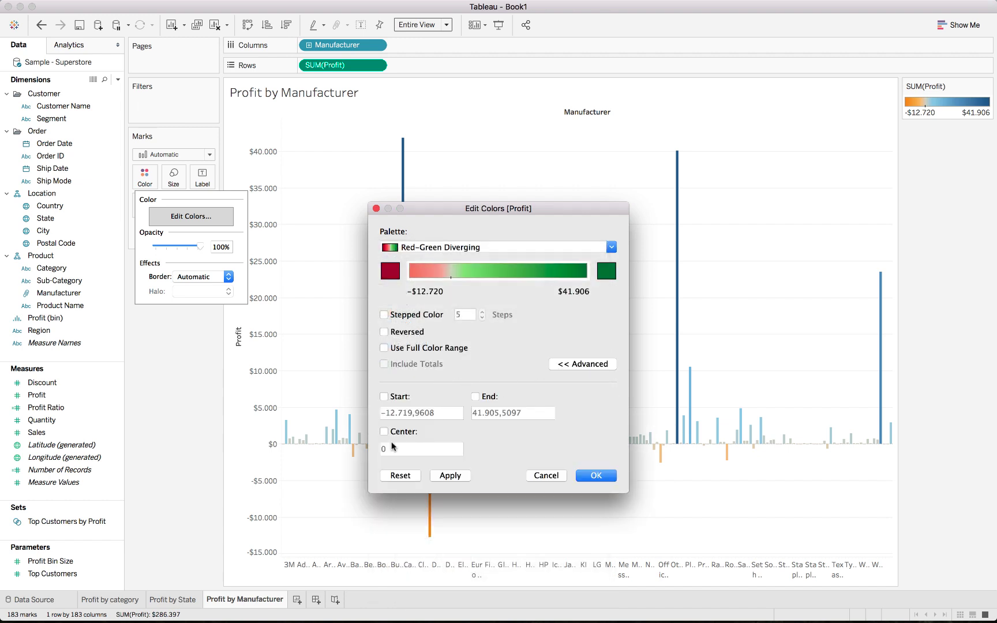
{"action": "left_click", "coordinate": [399, 435]}
{"action": "left_click", "coordinate": [437, 474]}
{"action": "left_click", "coordinate": [595, 477]}
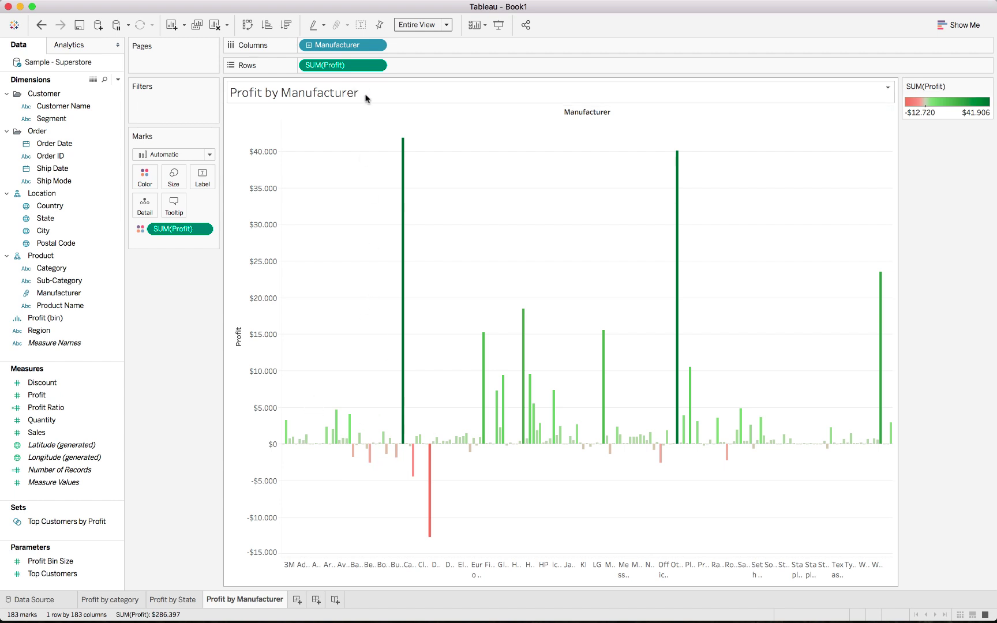
Sort Manufacturer in ascending order by the Profit field with Sum aggregation
{"action": "left_click", "coordinate": [378, 46]}
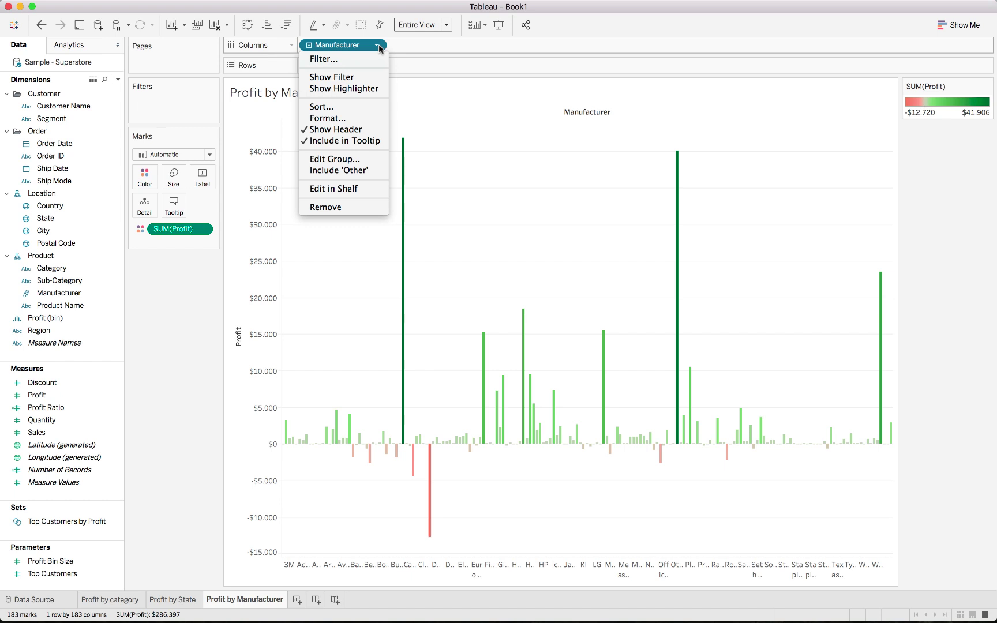
{"action": "left_click", "coordinate": [335, 107]}
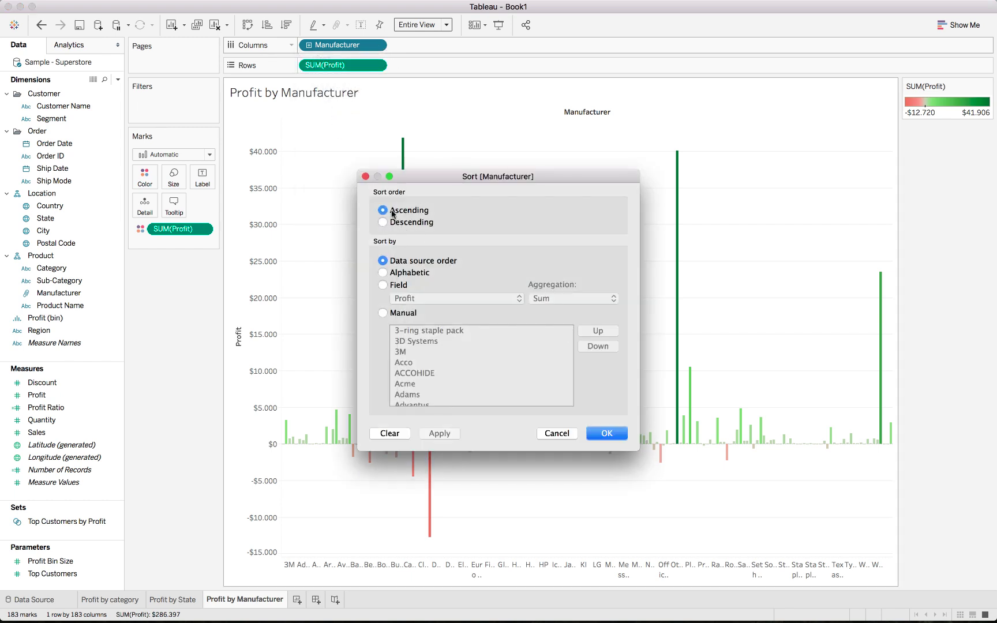
{"action": "left_click", "coordinate": [394, 288]}
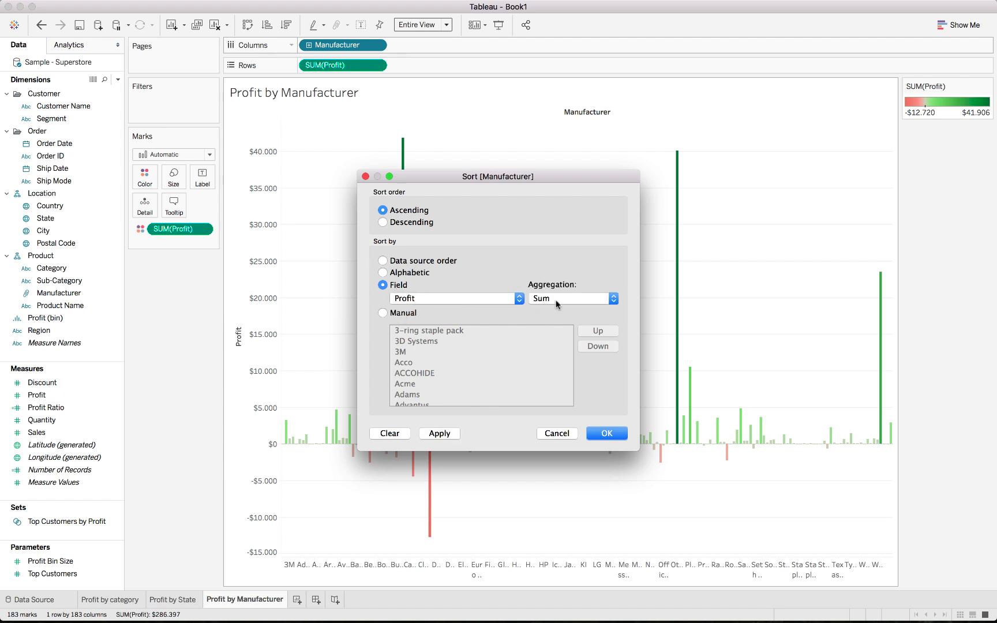
{"action": "left_click", "coordinate": [442, 436]}
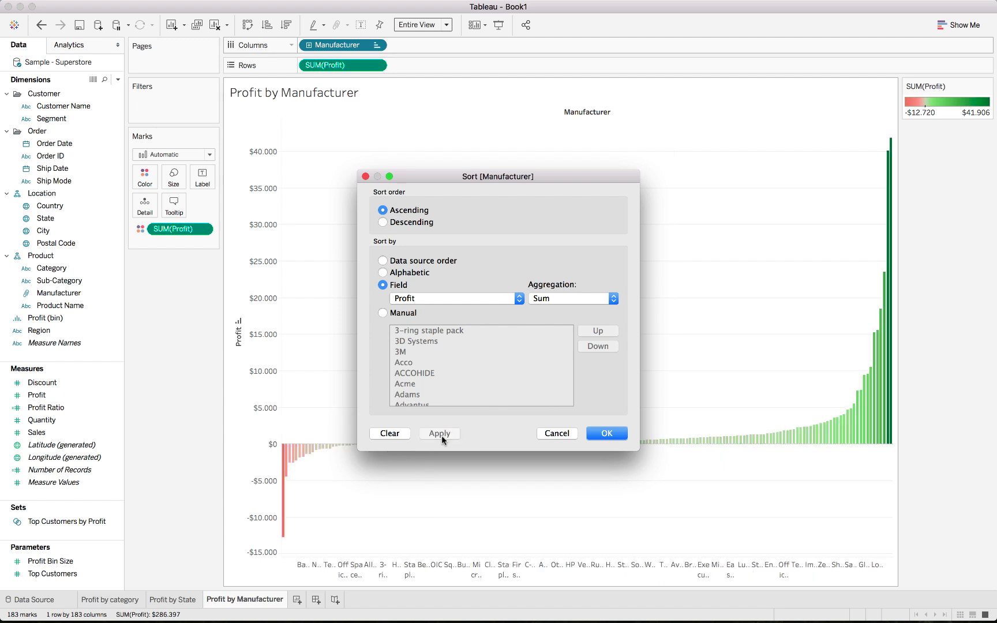
{"action": "left_click", "coordinate": [608, 438]}
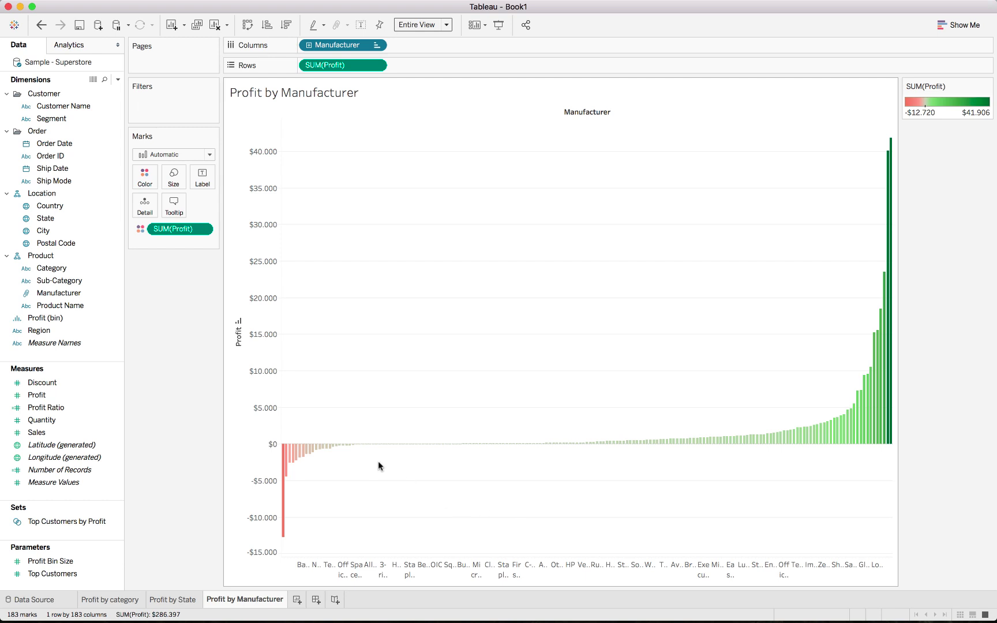
{"action": "mouse_move", "coordinate": [358, 453]}
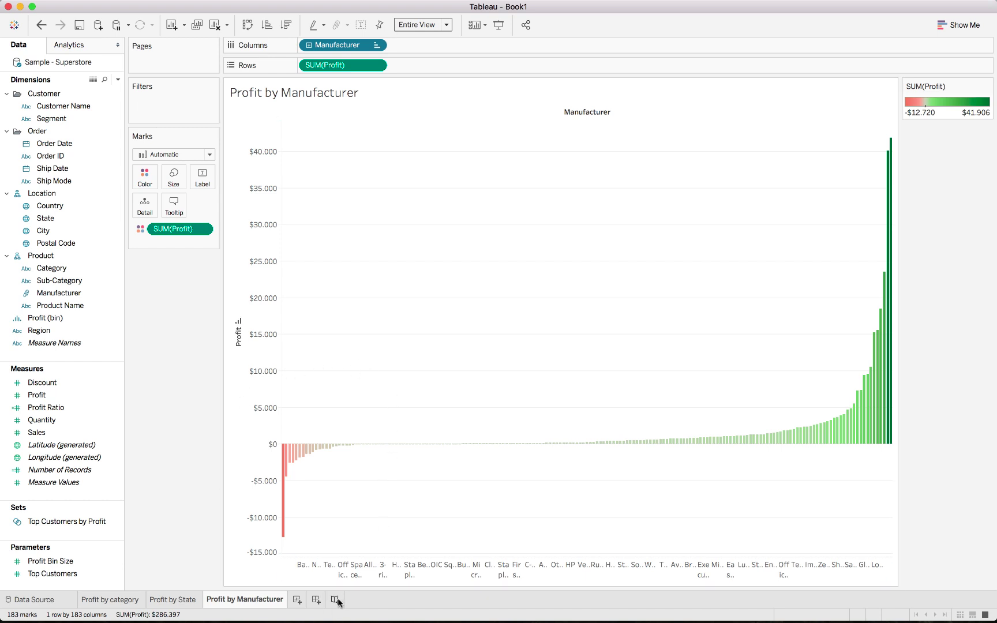
Filter Manufacturer to the bottom 30 by the sum of Profit, using all values as the base selection
{"action": "left_click", "coordinate": [376, 46]}
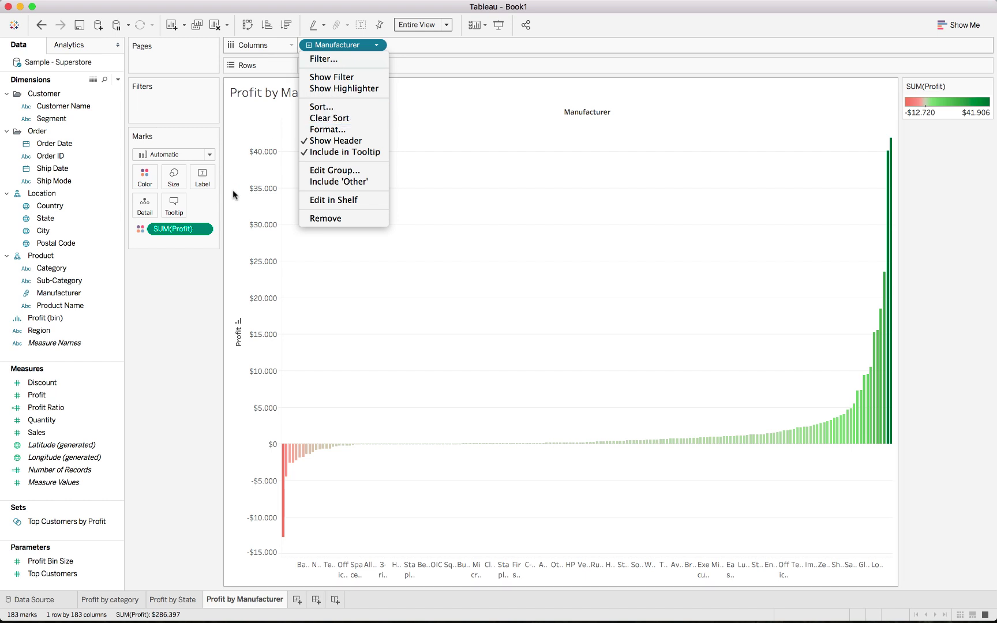
{"action": "left_click", "coordinate": [189, 263]}
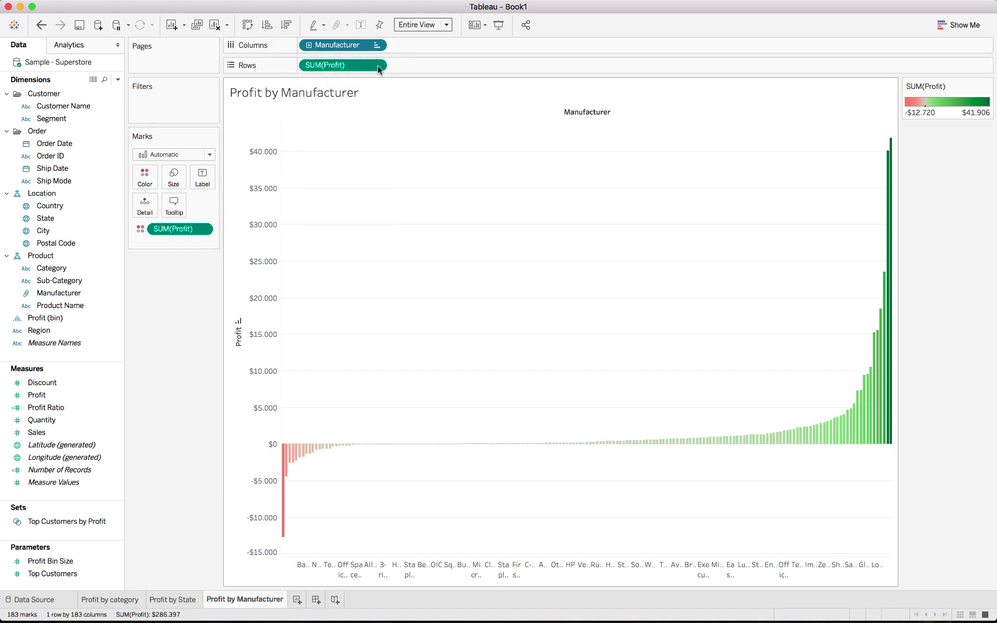
{"action": "left_click", "coordinate": [376, 45]}
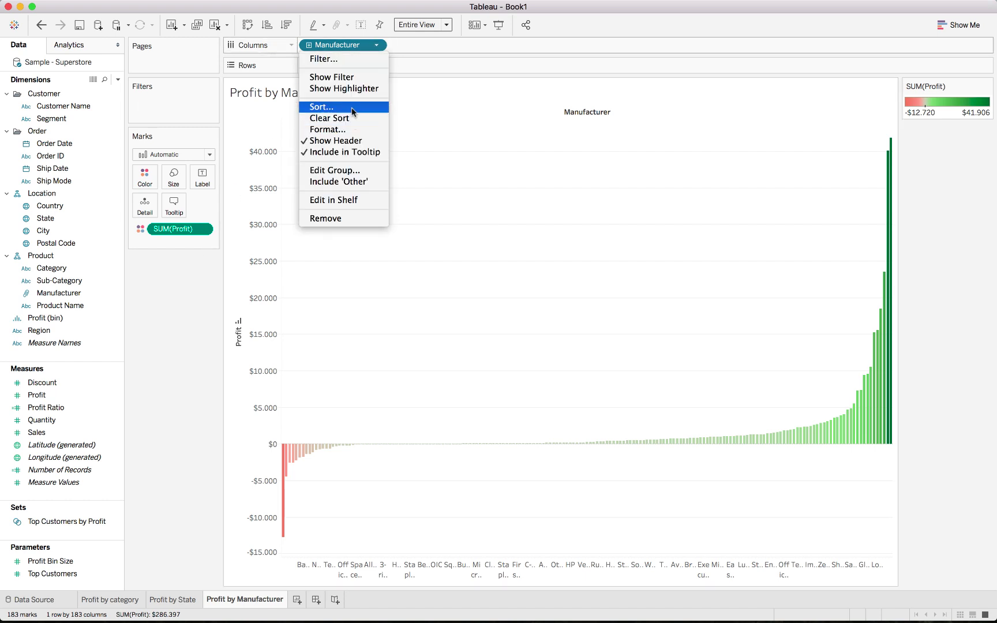
{"action": "left_click", "coordinate": [351, 59]}
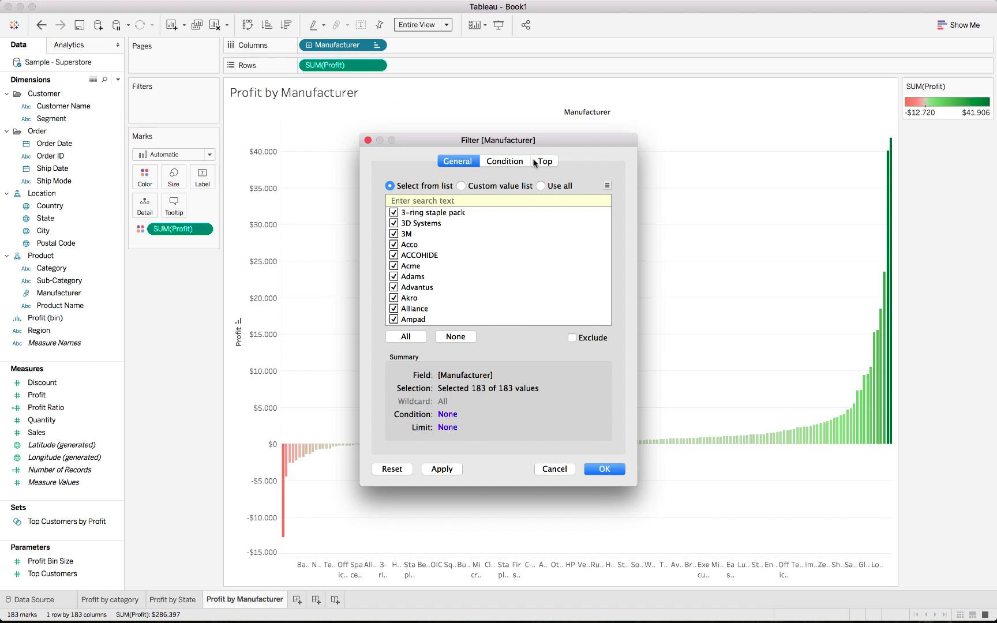
{"action": "left_click", "coordinate": [550, 186]}
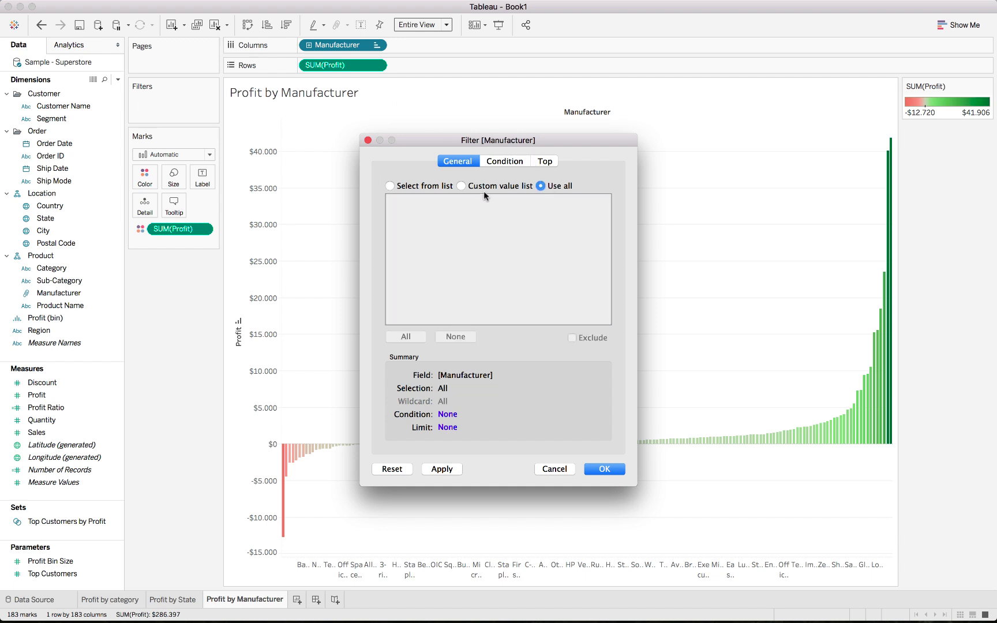
{"action": "left_click", "coordinate": [539, 163]}
{"action": "left_click", "coordinate": [400, 197]}
{"action": "left_click", "coordinate": [510, 209]}
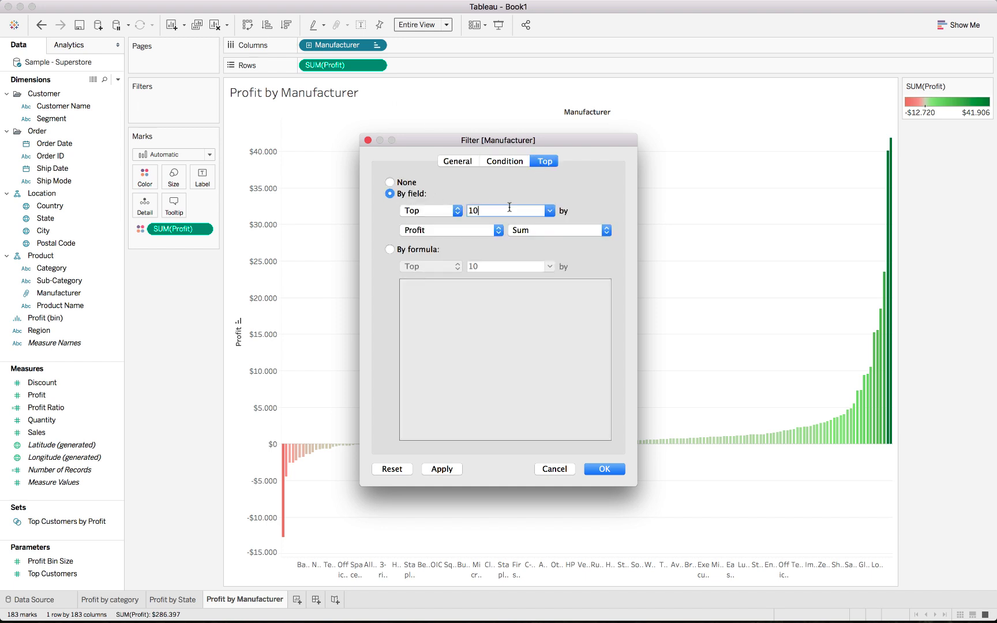
{"action": "key", "text": "BackSpace"}
{"action": "key", "text": "BackSpace"}
{"action": "type", "text": "30"}
{"action": "left_click", "coordinate": [417, 211]}
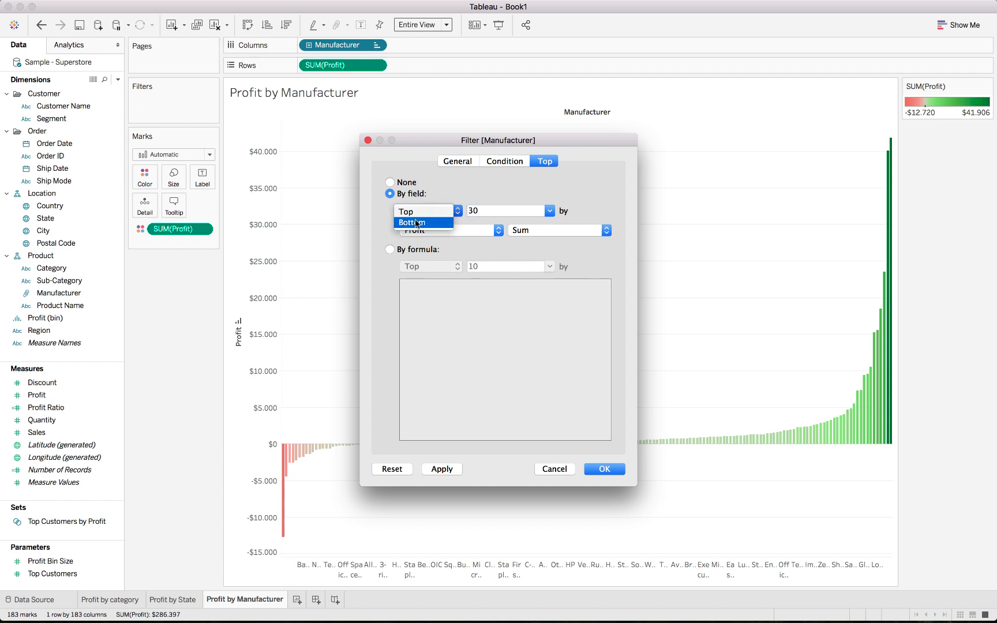
{"action": "left_click", "coordinate": [414, 222]}
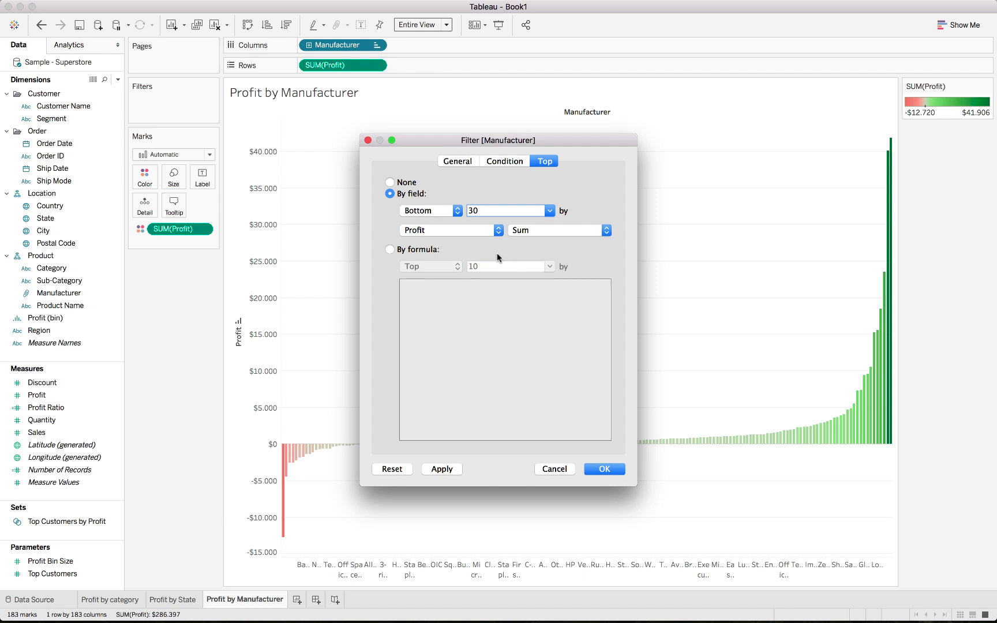
{"action": "left_click", "coordinate": [601, 468]}
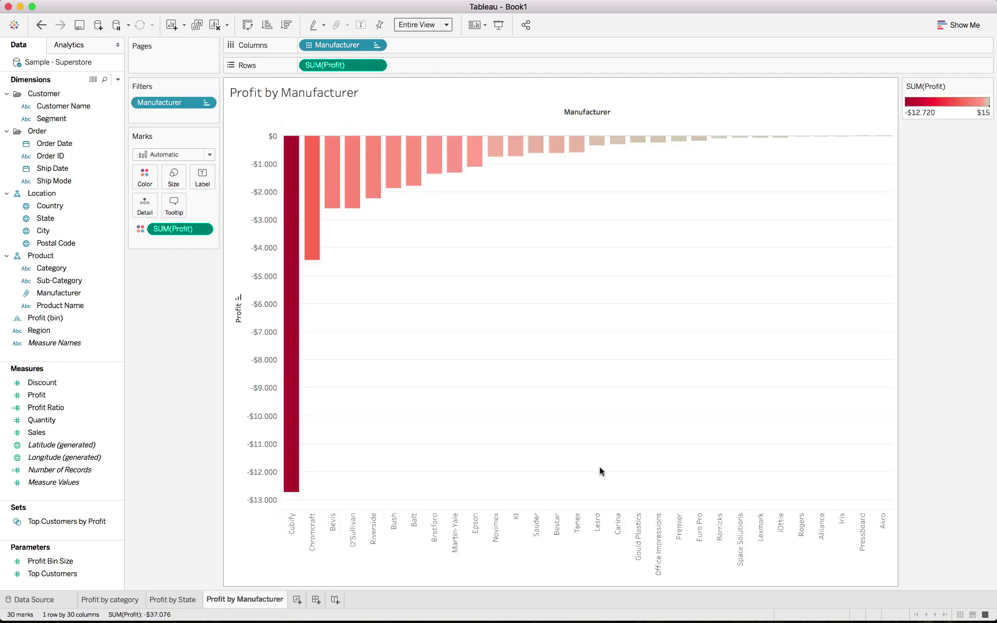
Add SUM(Quantity) to the rows of the manufacturer chart and place SUM(Profit) after it
{"action": "mouse_move", "coordinate": [310, 206]}
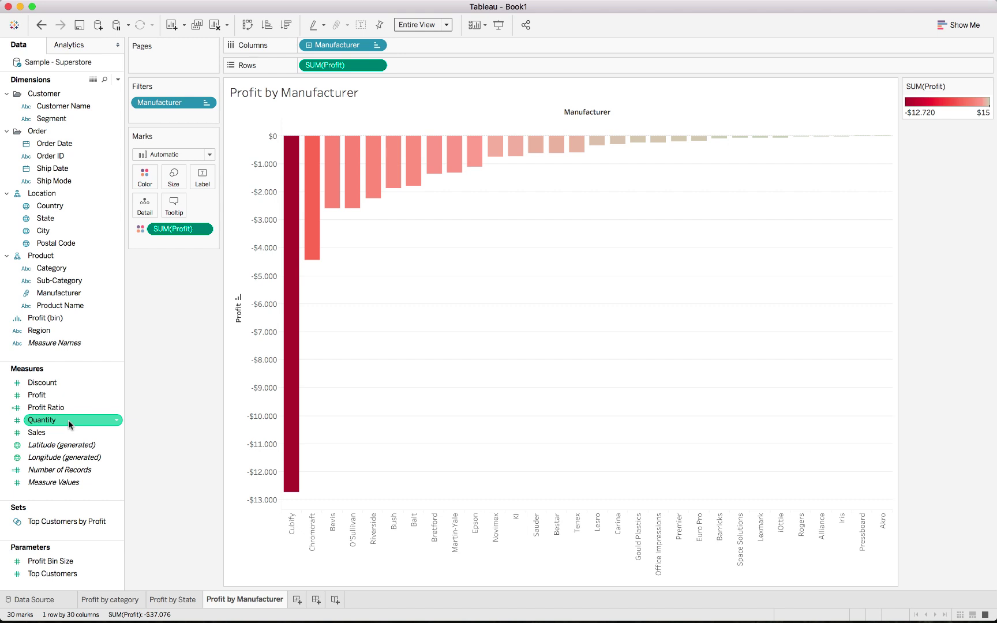
{"action": "left_click_drag", "start_coordinate": [68, 420], "coordinate": [413, 65]}
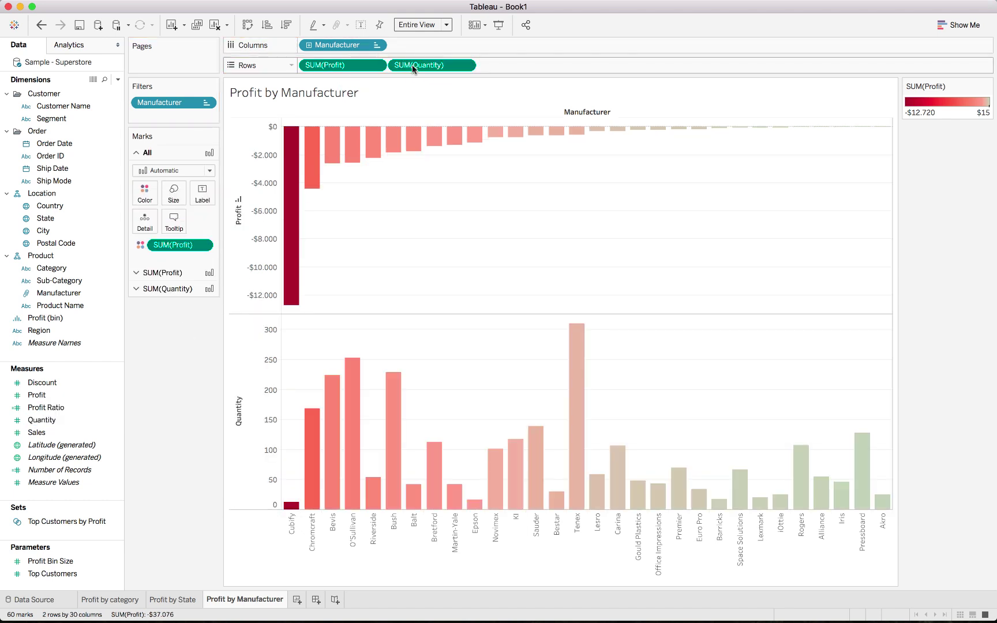
{"action": "left_click_drag", "start_coordinate": [352, 66], "coordinate": [513, 68]}
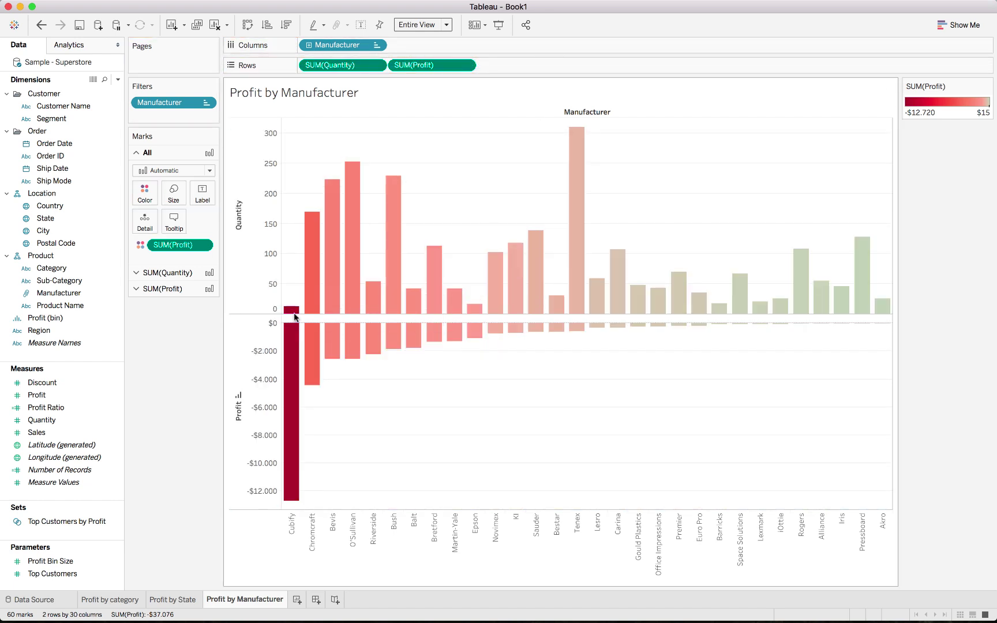
Remove the SUM(Profit) coloring from the Quantity bars only, keeping it on the Profit bars
{"action": "mouse_move", "coordinate": [294, 316]}
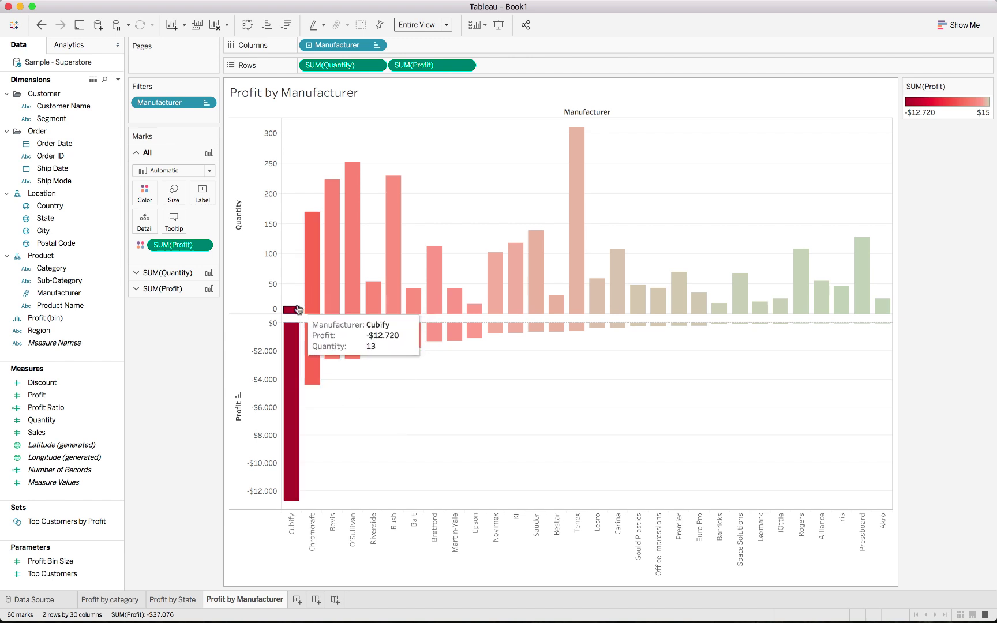
{"action": "mouse_move", "coordinate": [572, 229]}
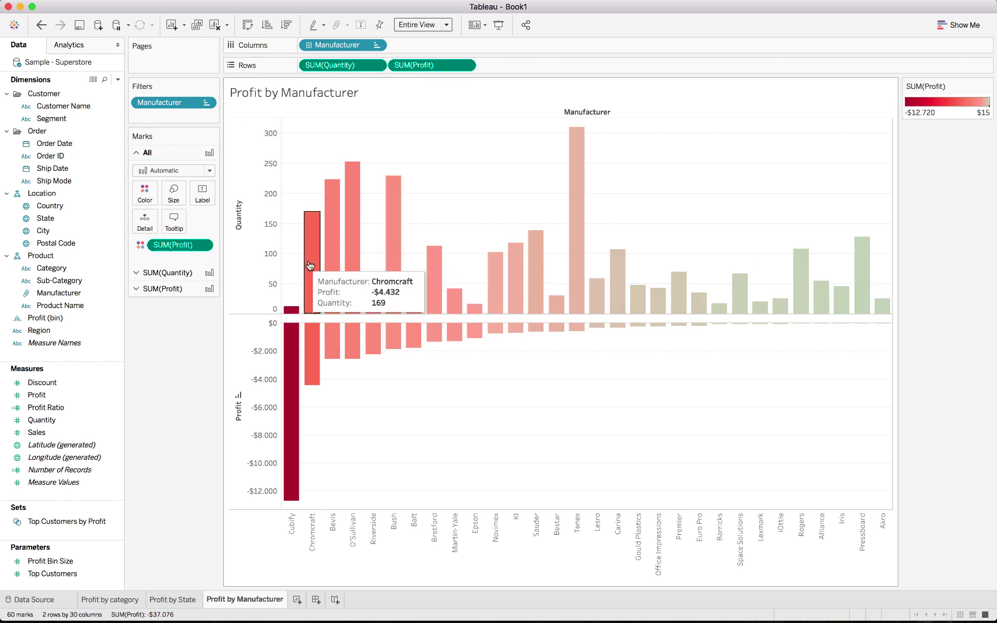
{"action": "left_click", "coordinate": [190, 272]}
{"action": "left_click_drag", "start_coordinate": [174, 261], "coordinate": [169, 385]}
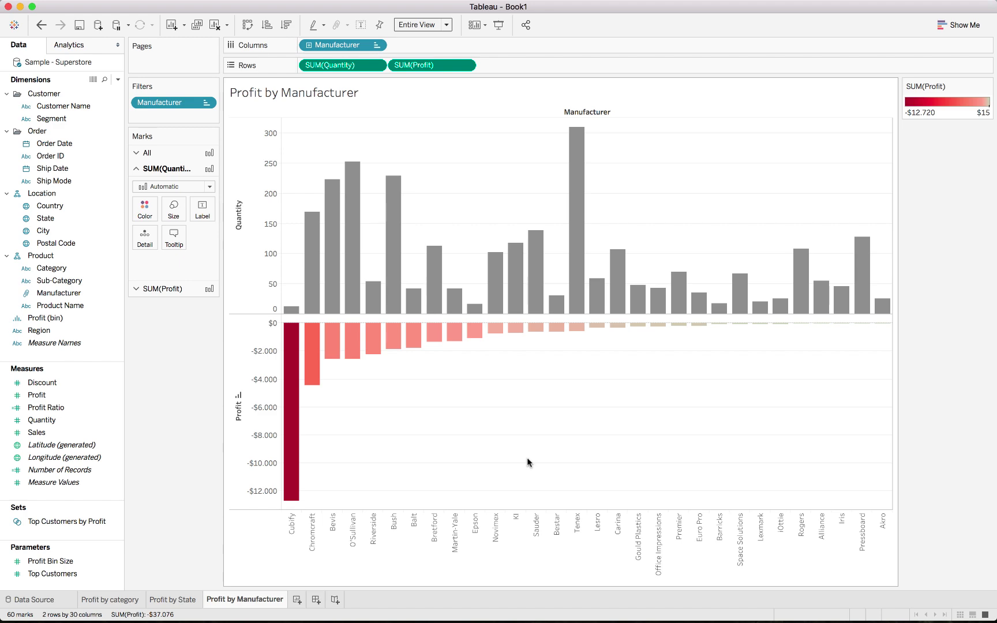
Create a new dashboard in the workbook after checking the three profit worksheets
{"action": "left_click", "coordinate": [178, 600]}
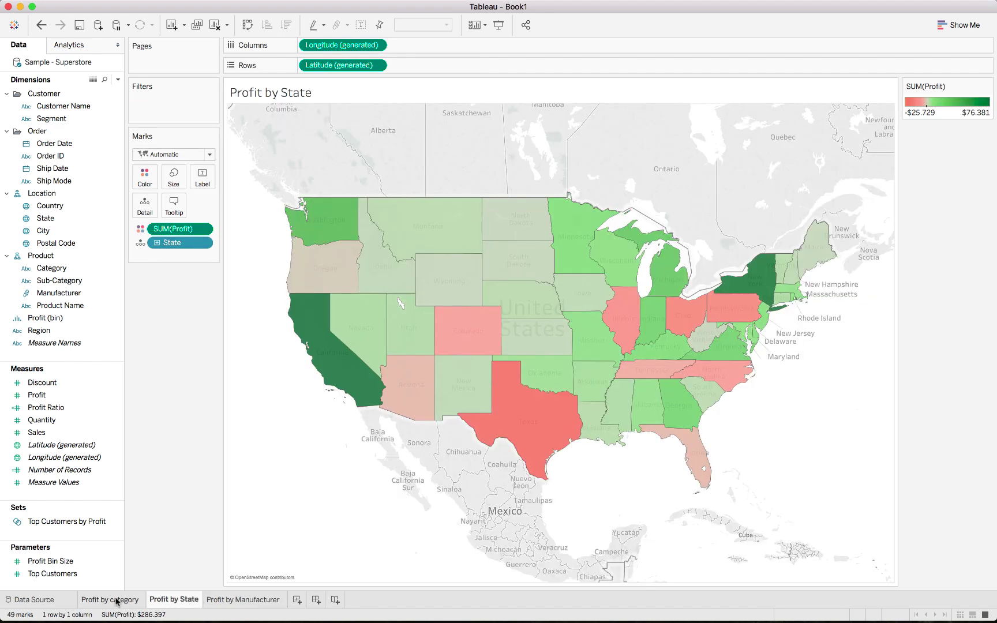
{"action": "left_click", "coordinate": [117, 601]}
{"action": "left_click", "coordinate": [174, 600]}
{"action": "left_click", "coordinate": [221, 600]}
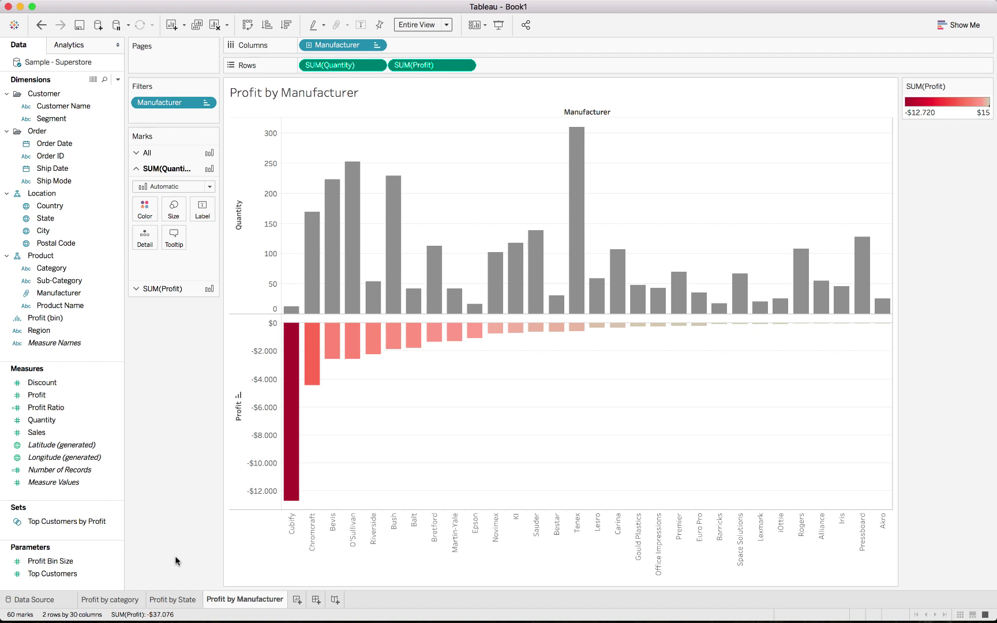
{"action": "left_click", "coordinate": [316, 600]}
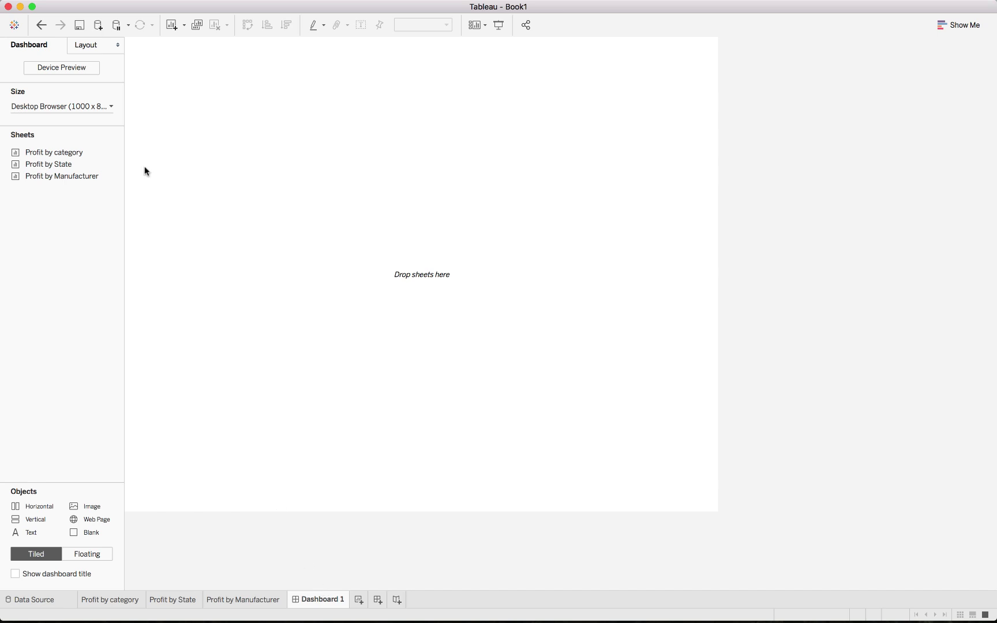
Preview the empty dashboard on the iPad (1024 x 768) tablet model and close the device preview
{"action": "left_click", "coordinate": [74, 108]}
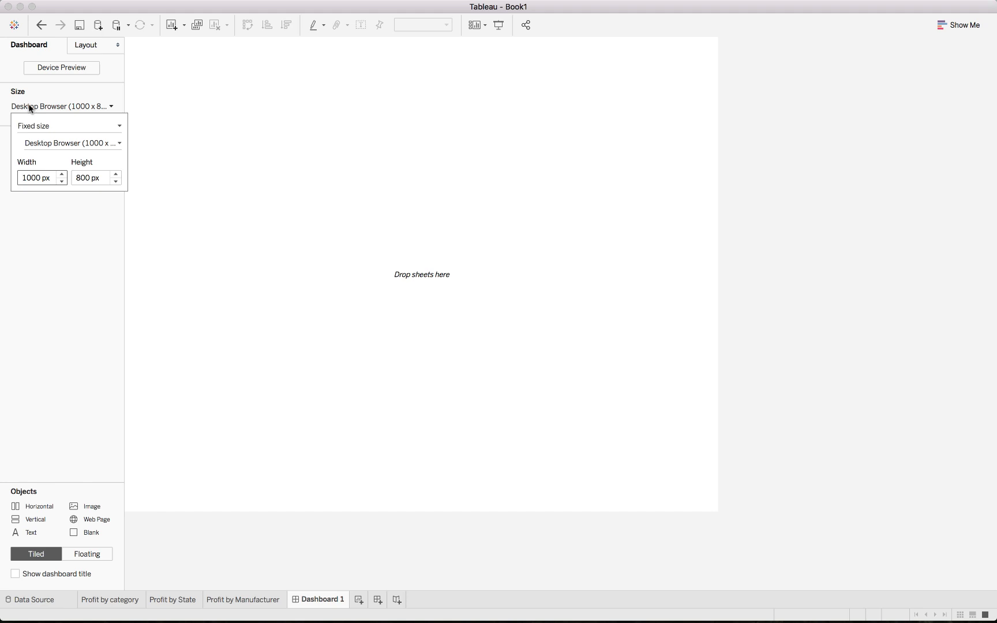
{"action": "left_click", "coordinate": [61, 68]}
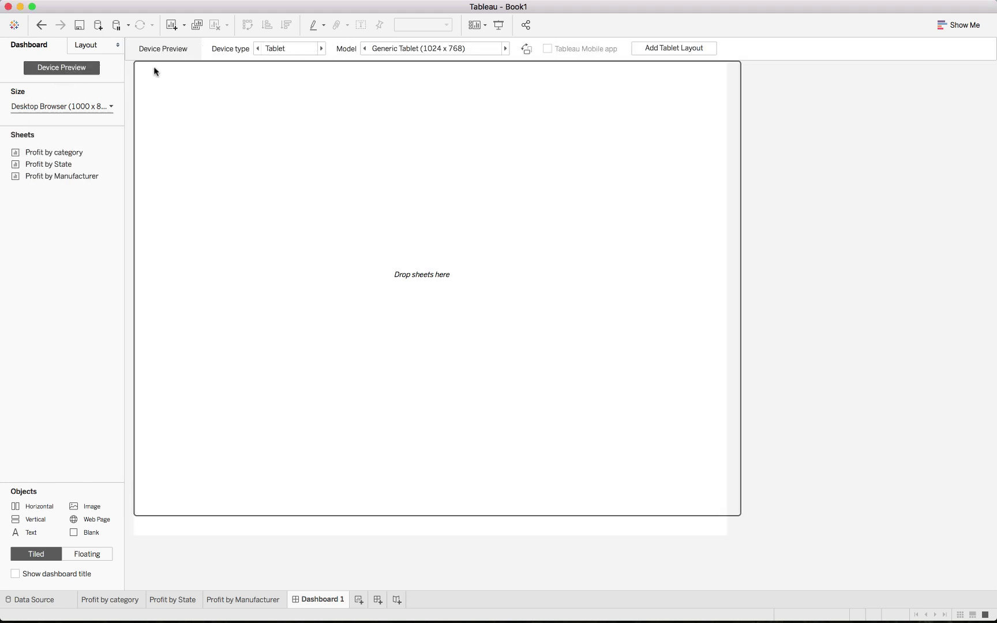
{"action": "left_click", "coordinate": [322, 49]}
{"action": "left_click", "coordinate": [258, 48]}
{"action": "left_click", "coordinate": [506, 49]}
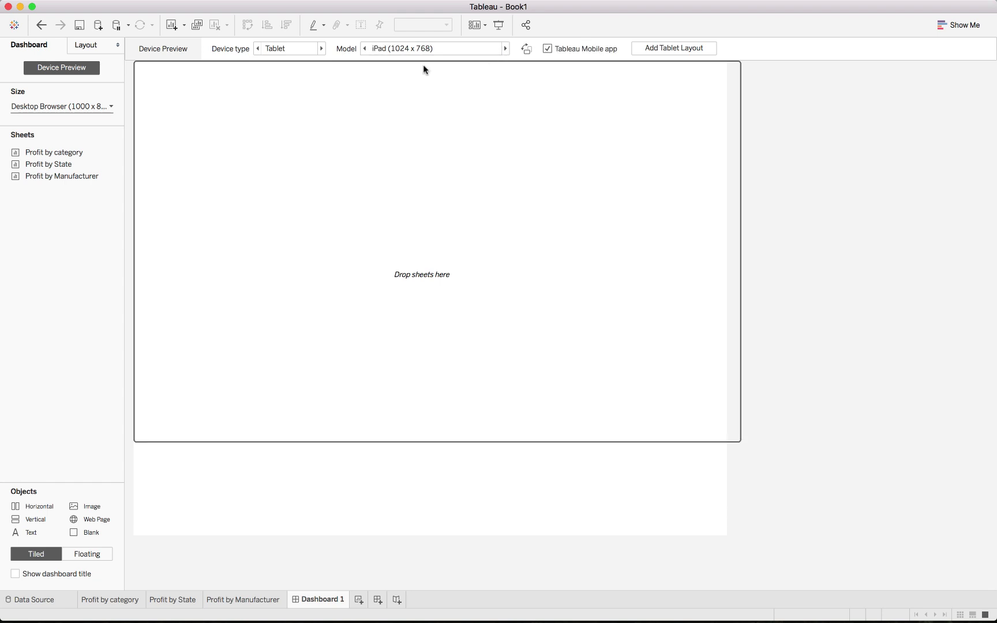
{"action": "left_click", "coordinate": [44, 106]}
{"action": "left_click", "coordinate": [65, 70]}
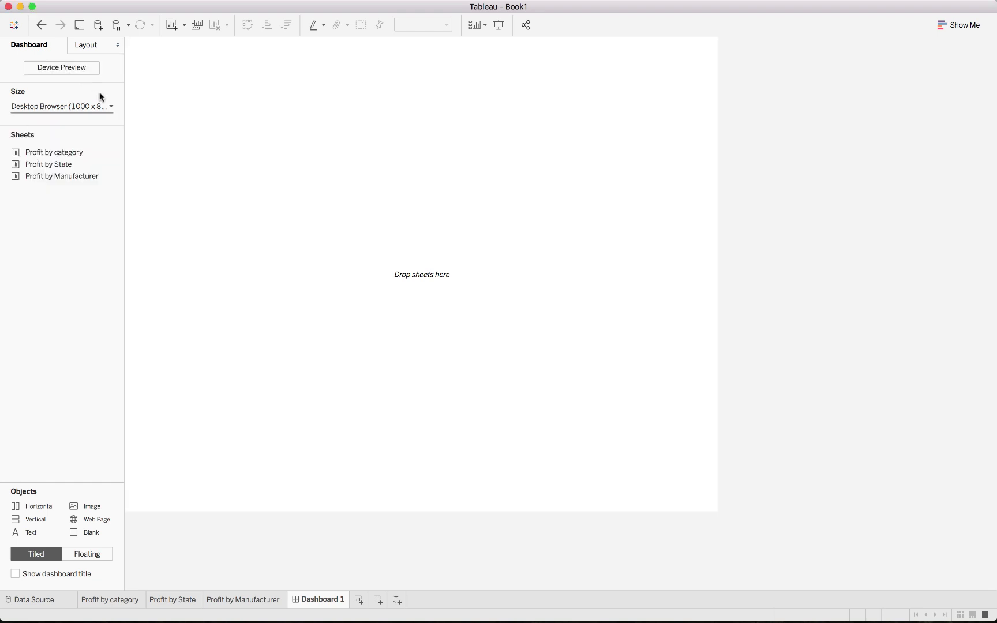
Set the dashboard's fixed size to Generic Desktop (1366 x 768)
{"action": "left_click", "coordinate": [63, 107]}
{"action": "left_click", "coordinate": [60, 143]}
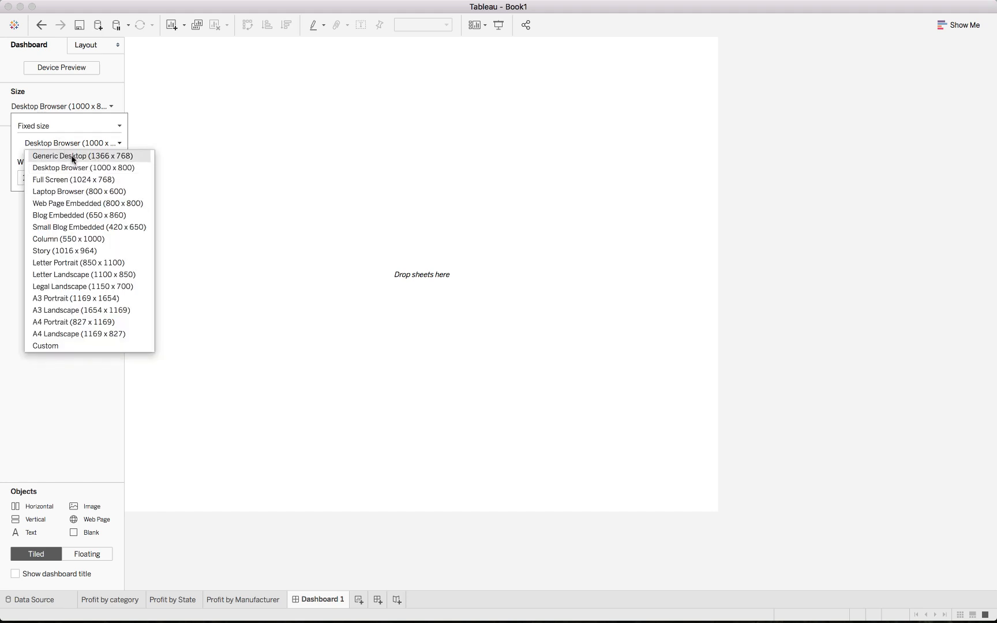
{"action": "left_click", "coordinate": [72, 157]}
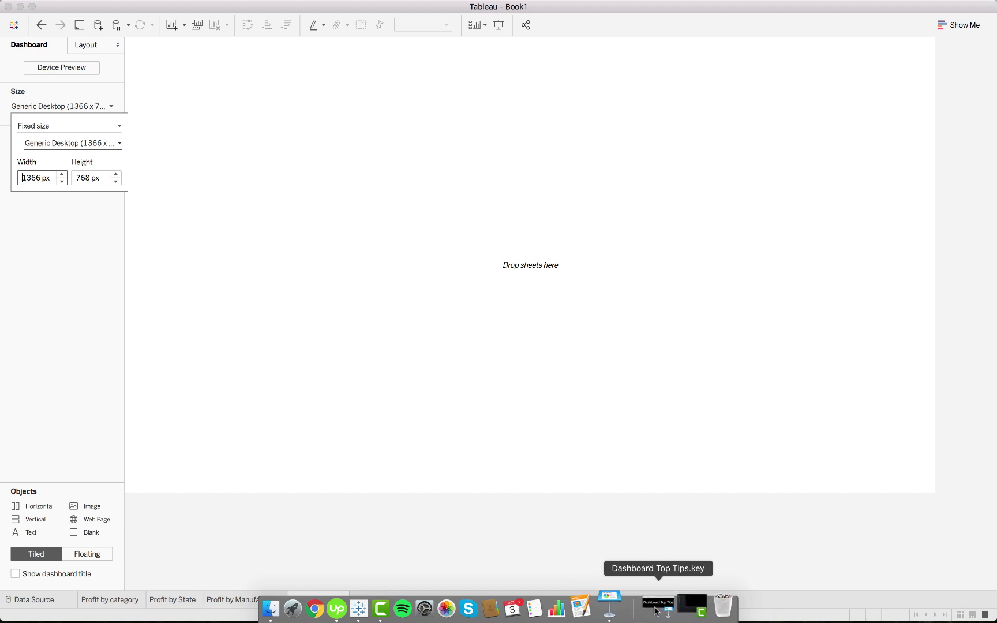
Switch to Keynote and play the Dashboard Top Tips.key presentation
{"action": "left_click", "coordinate": [657, 607]}
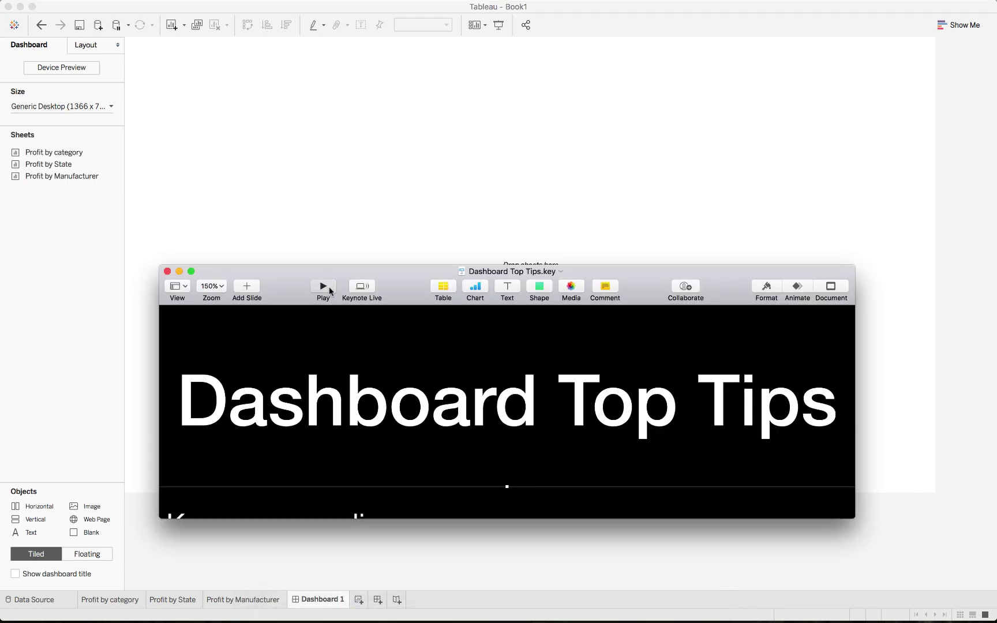
{"action": "left_click", "coordinate": [323, 287]}
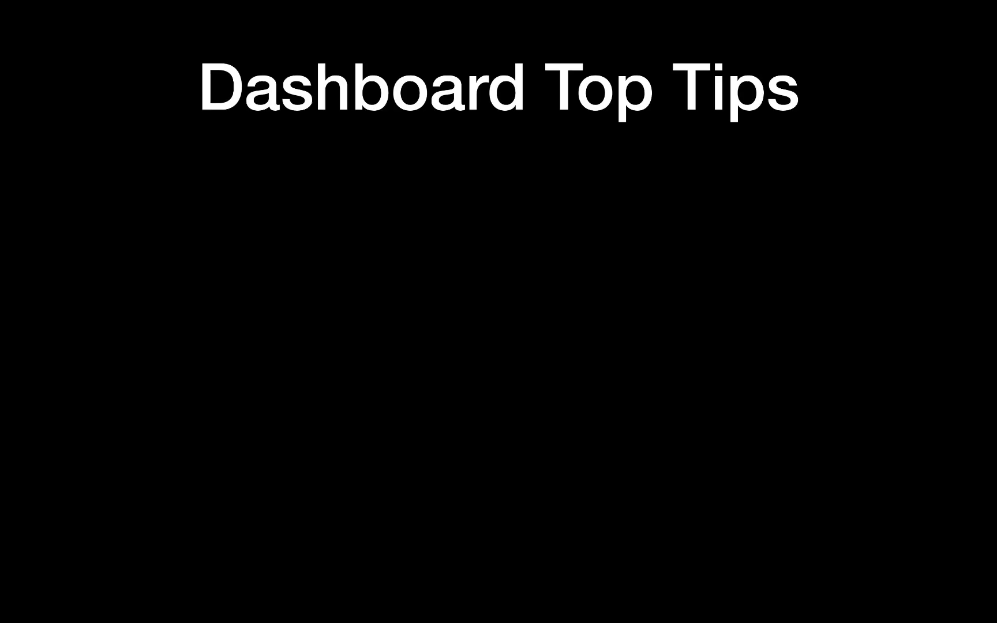
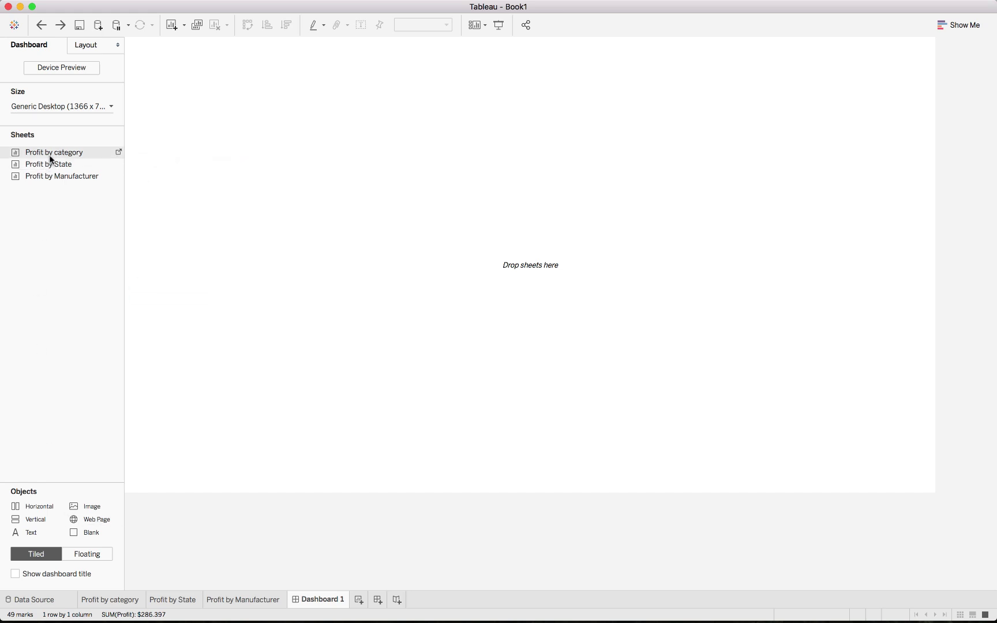
Place the Profit by category sheet on the empty dashboard as a tiled object
{"action": "left_click_drag", "start_coordinate": [50, 159], "coordinate": [481, 93]}
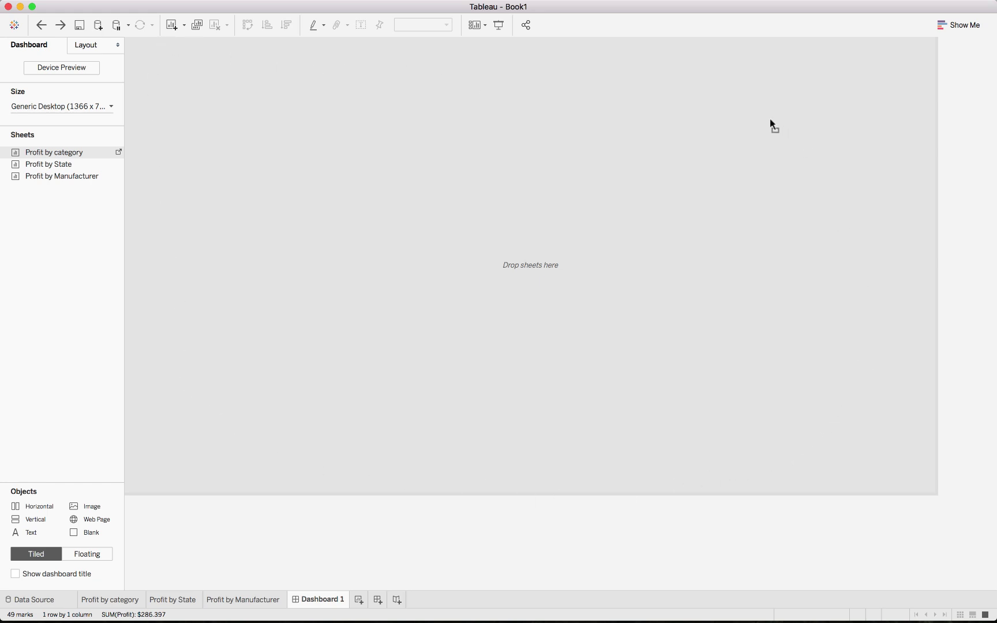
{"action": "left_click_drag", "start_coordinate": [771, 120], "coordinate": [509, 334]}
{"action": "left_click_drag", "start_coordinate": [499, 344], "coordinate": [434, 298]}
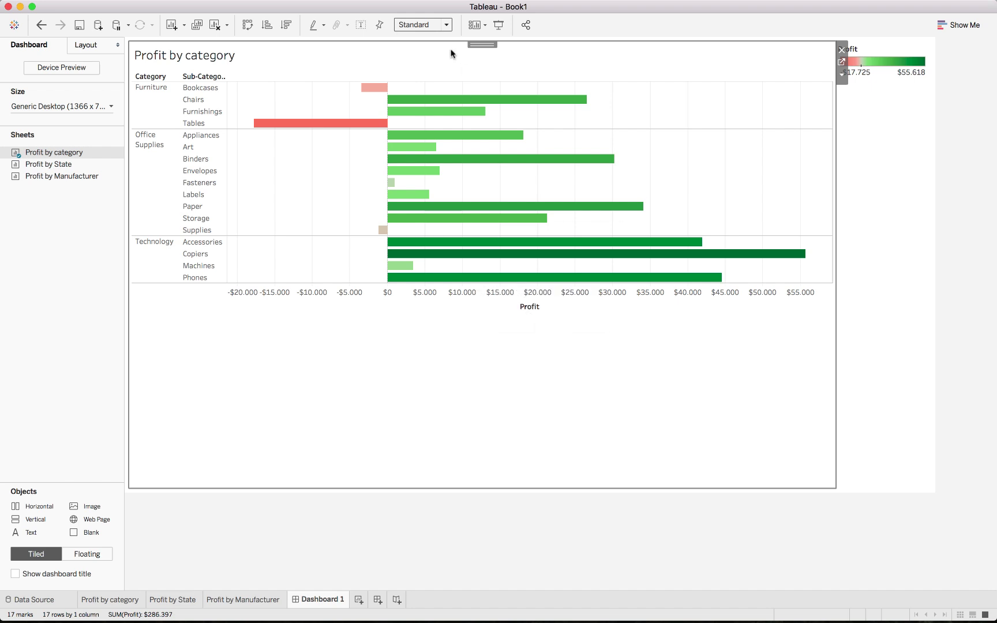
Remove the Profit color legend from the dashboard and set the Profit by category chart's fit to Entire View
{"action": "left_click", "coordinate": [875, 67]}
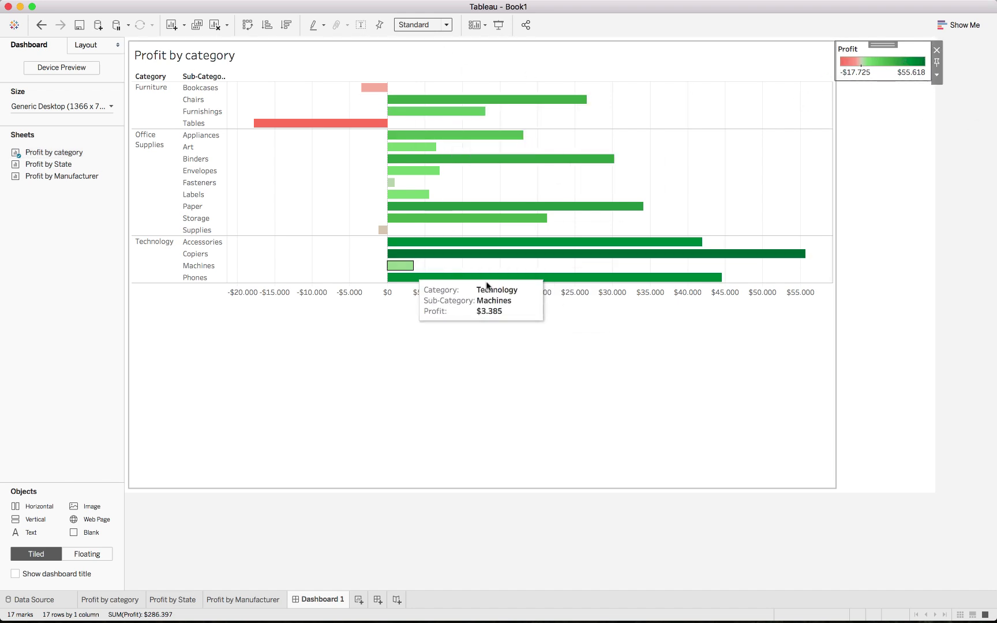
{"action": "left_click", "coordinate": [937, 50]}
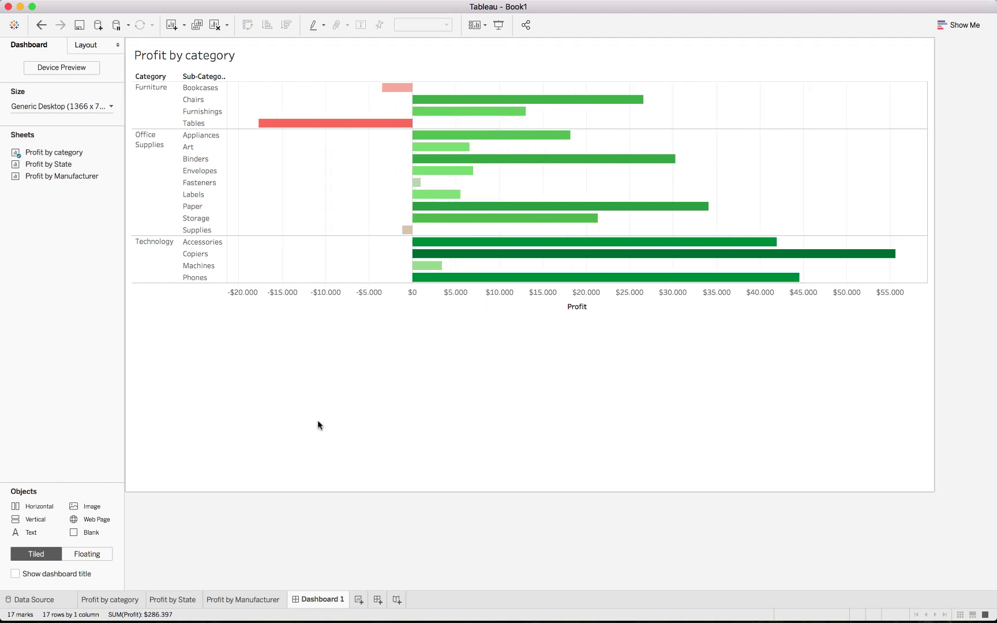
{"action": "left_click", "coordinate": [313, 397]}
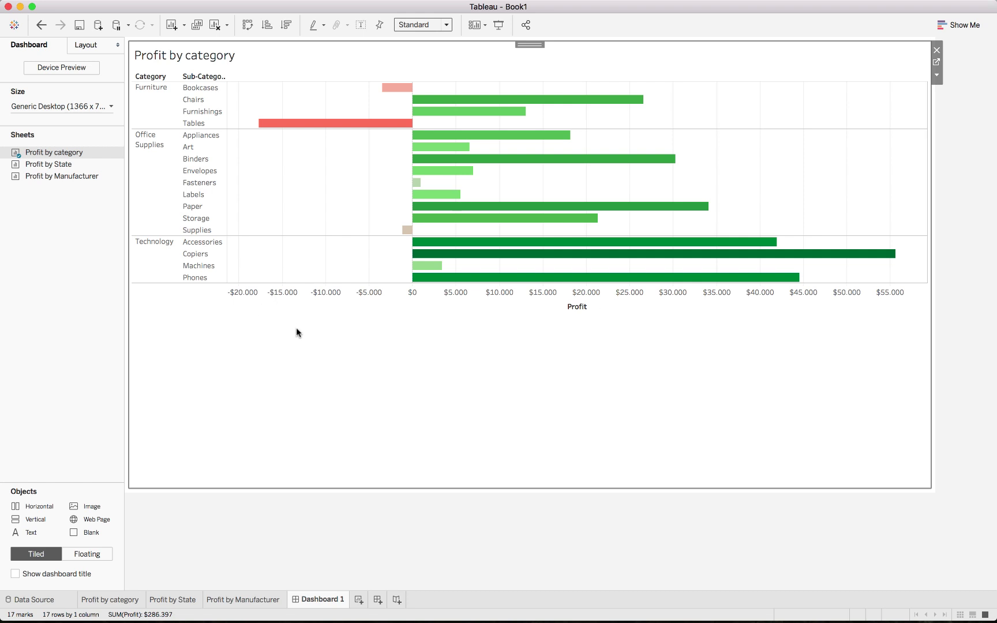
{"action": "left_click", "coordinate": [447, 25]}
{"action": "left_click", "coordinate": [420, 71]}
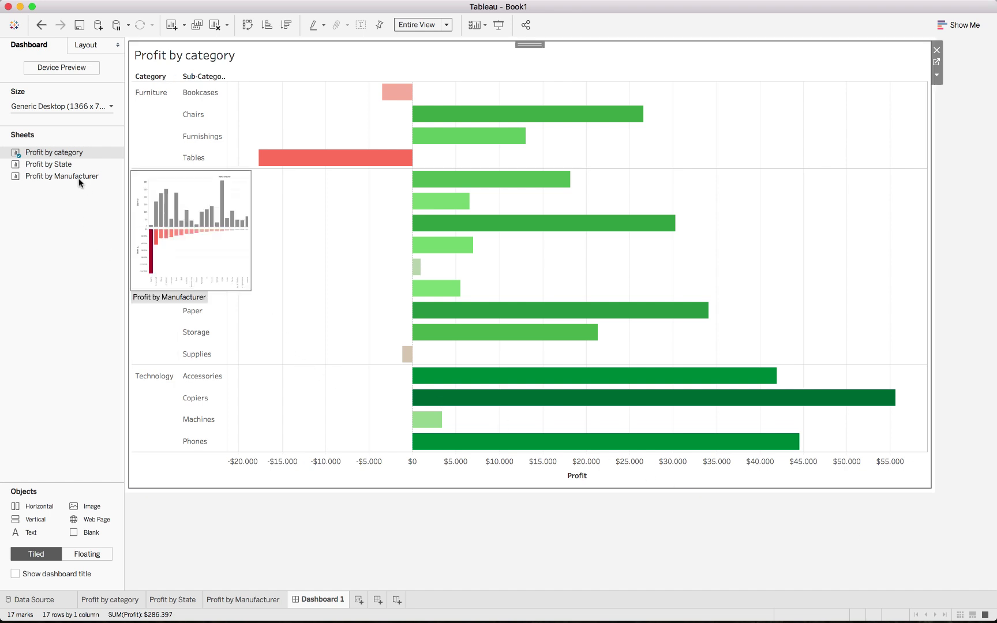
Place the Profit by State sheet as a tile to the right of the Profit by category chart and remove its Profit color legend
{"action": "mouse_move", "coordinate": [72, 168]}
{"action": "left_click_drag", "start_coordinate": [72, 167], "coordinate": [390, 248]}
{"action": "left_click_drag", "start_coordinate": [585, 340], "coordinate": [528, 220]}
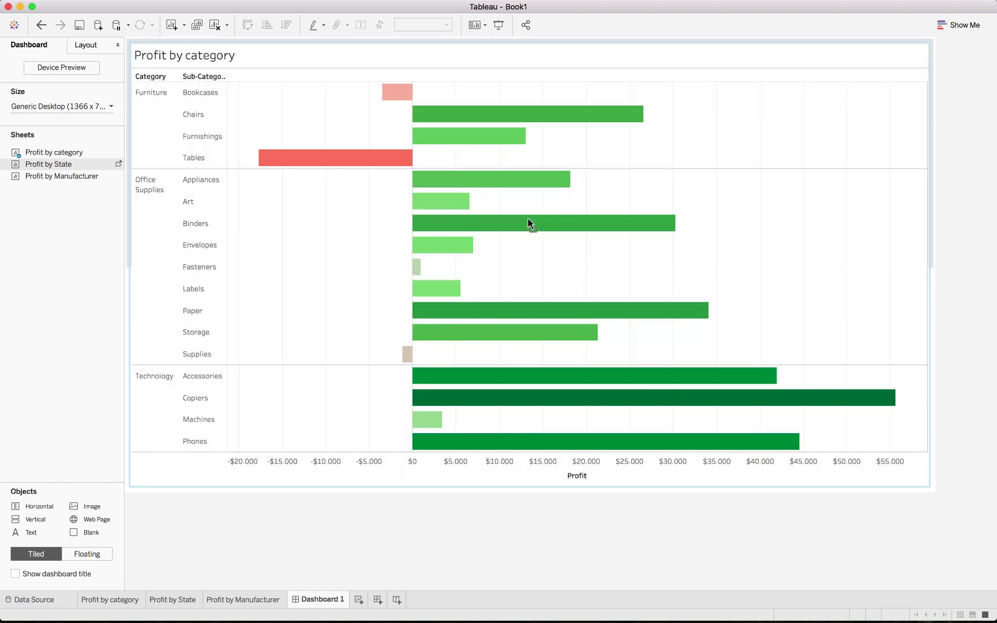
{"action": "left_click_drag", "start_coordinate": [470, 269], "coordinate": [463, 197]}
{"action": "mouse_move", "coordinate": [38, 169]}
{"action": "left_click_drag", "start_coordinate": [674, 284], "coordinate": [681, 293]}
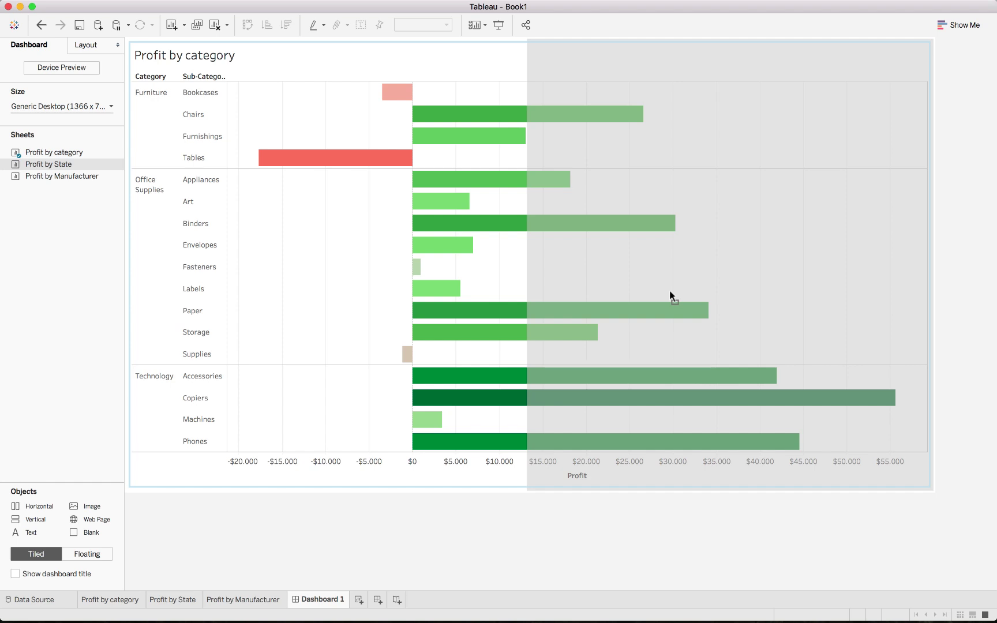
{"action": "left_click_drag", "start_coordinate": [671, 295], "coordinate": [671, 296]}
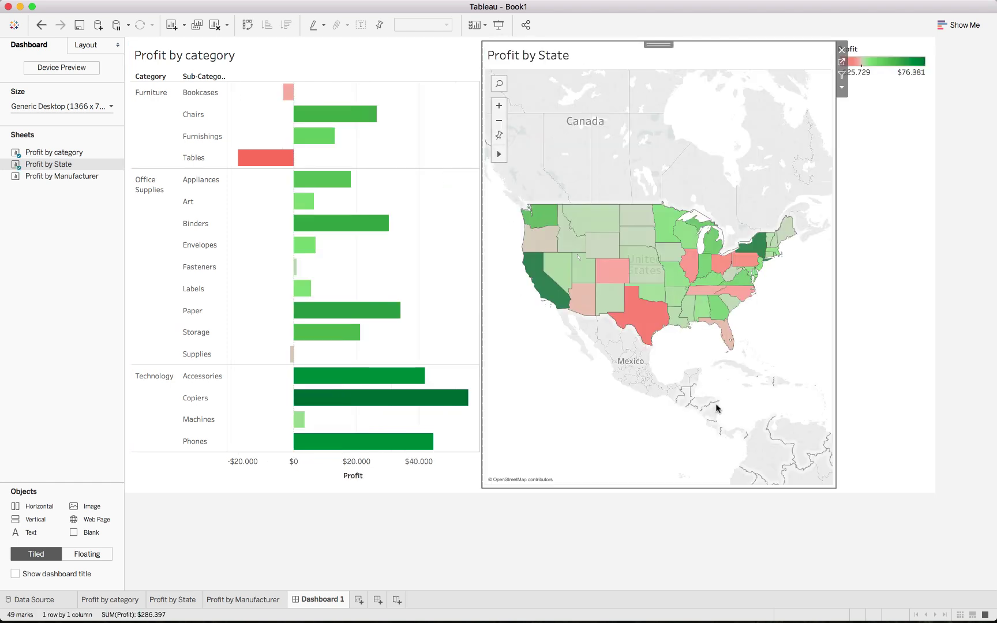
{"action": "left_click", "coordinate": [874, 56]}
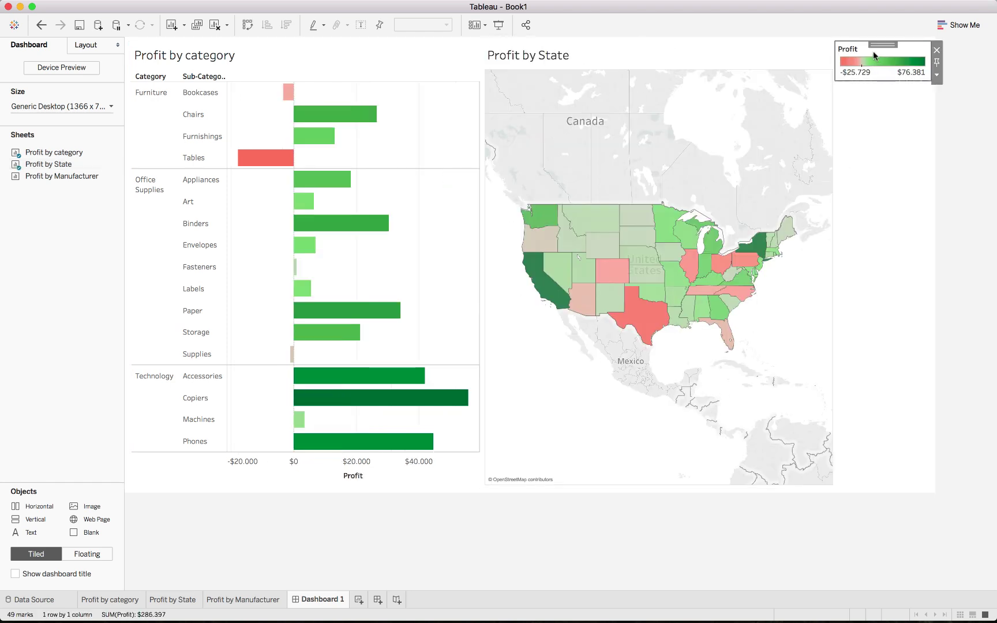
{"action": "left_click", "coordinate": [937, 50]}
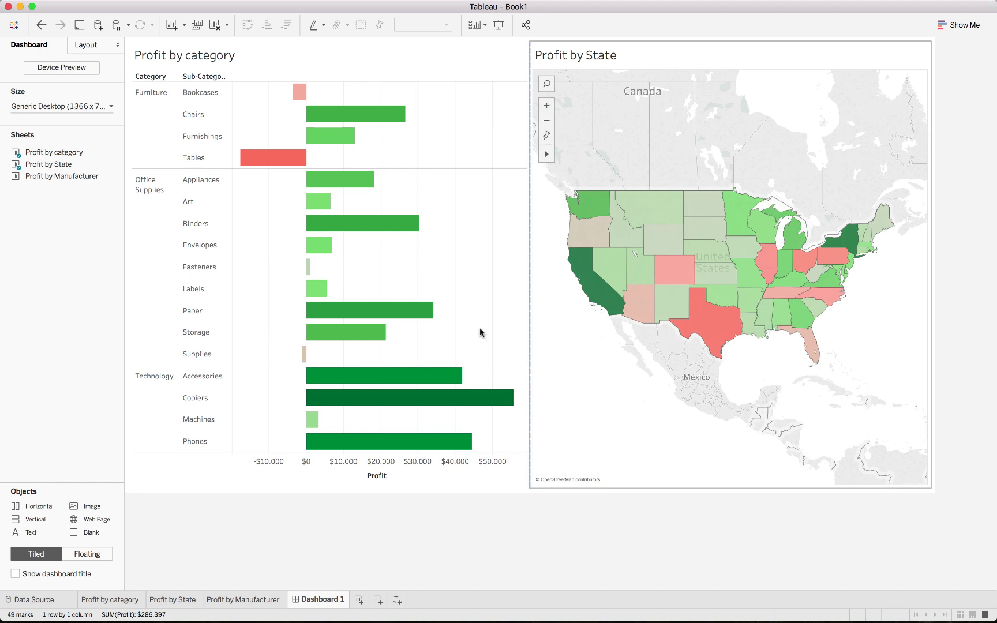
Place the Profit by Manufacturer sheet as a tile below the Profit by State map and remove its Profit color legend
{"action": "mouse_move", "coordinate": [79, 179]}
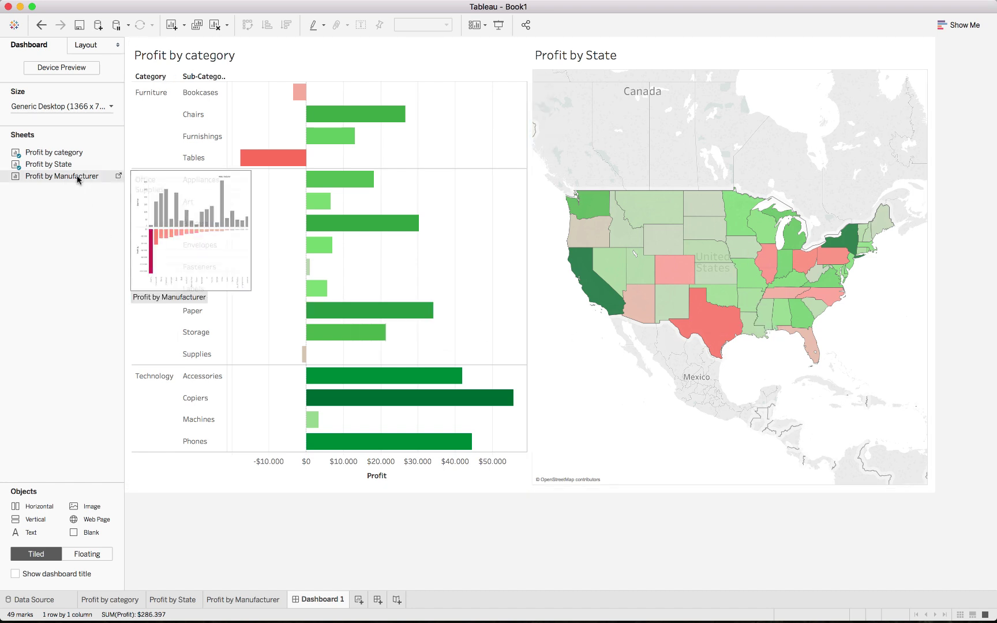
{"action": "left_click_drag", "start_coordinate": [80, 179], "coordinate": [830, 427]}
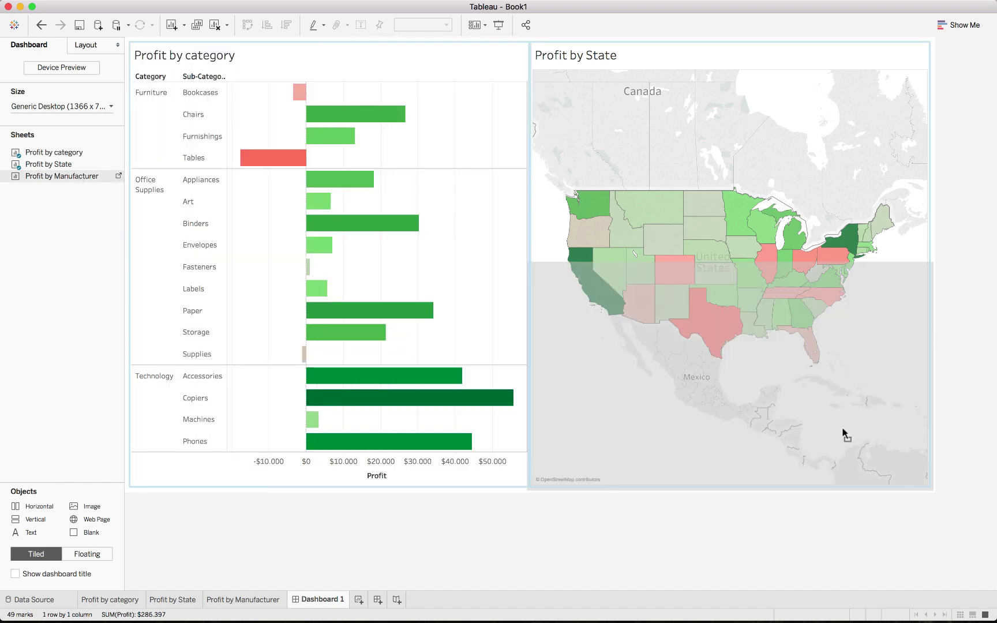
{"action": "left_click_drag", "start_coordinate": [844, 430], "coordinate": [842, 430]}
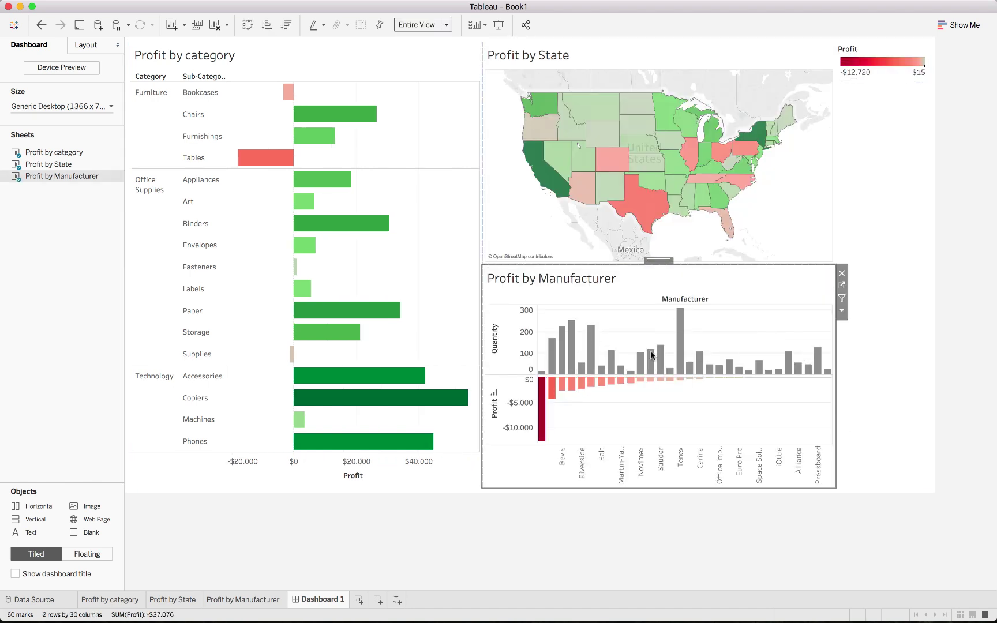
{"action": "mouse_move", "coordinate": [560, 371]}
{"action": "mouse_move", "coordinate": [316, 395]}
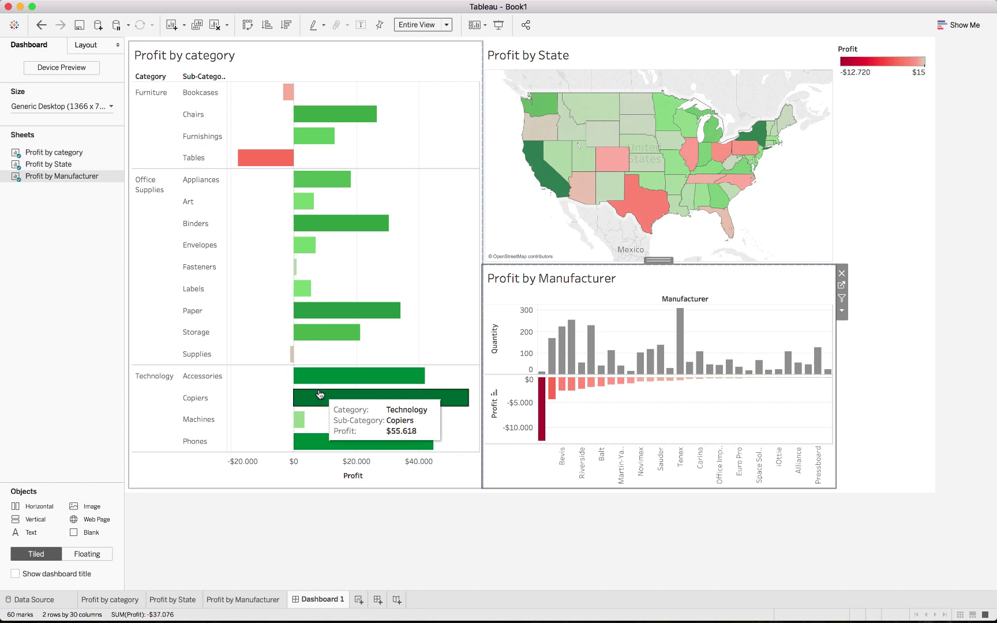
{"action": "left_click", "coordinate": [895, 49]}
{"action": "left_click", "coordinate": [937, 50]}
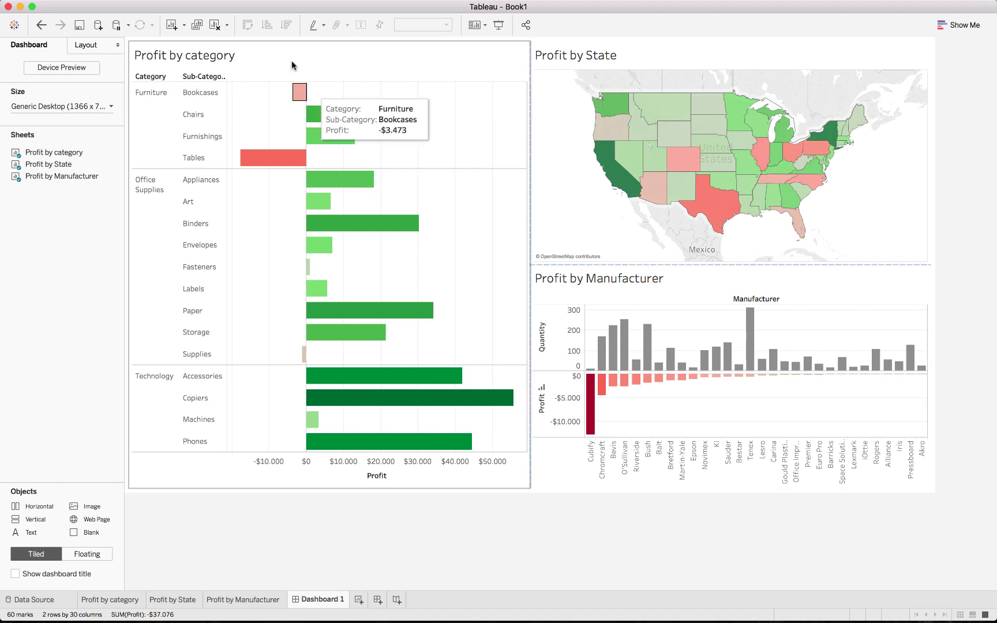
Hide the titles of all three dashboard charts and widen the Sub-Category column to fit its full header
{"action": "right_click", "coordinate": [226, 54]}
{"action": "left_click", "coordinate": [259, 83]}
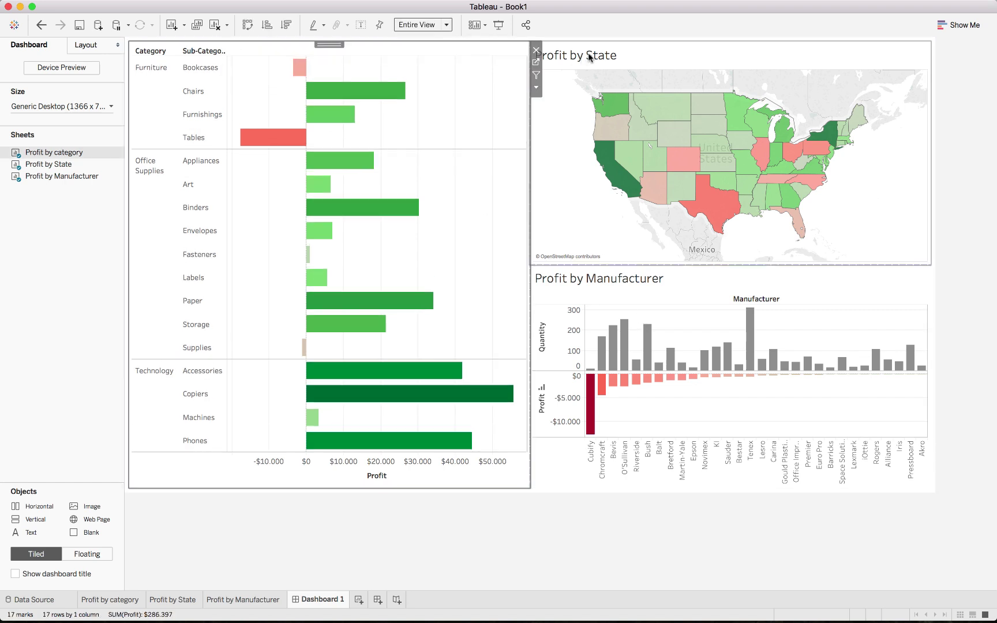
{"action": "right_click", "coordinate": [574, 55]}
{"action": "left_click", "coordinate": [604, 81]}
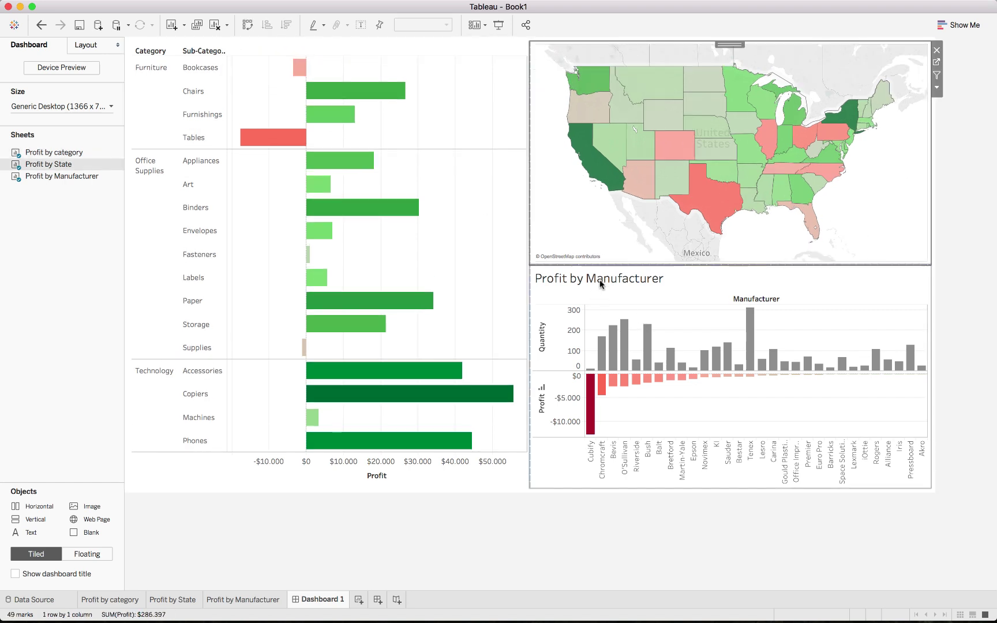
{"action": "right_click", "coordinate": [598, 280]}
{"action": "left_click", "coordinate": [613, 310]}
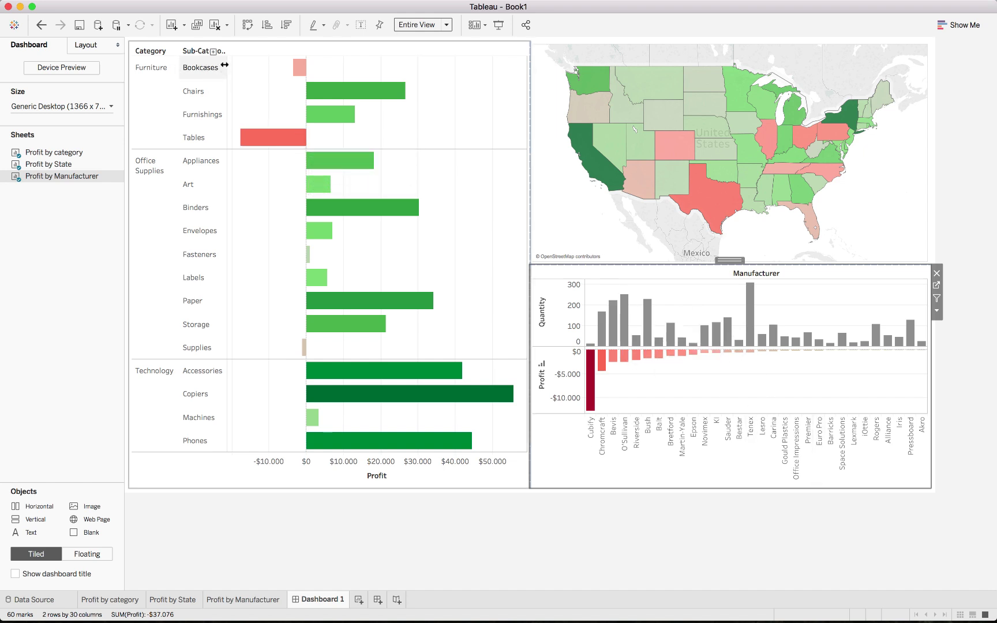
{"action": "left_click_drag", "start_coordinate": [224, 64], "coordinate": [237, 65]}
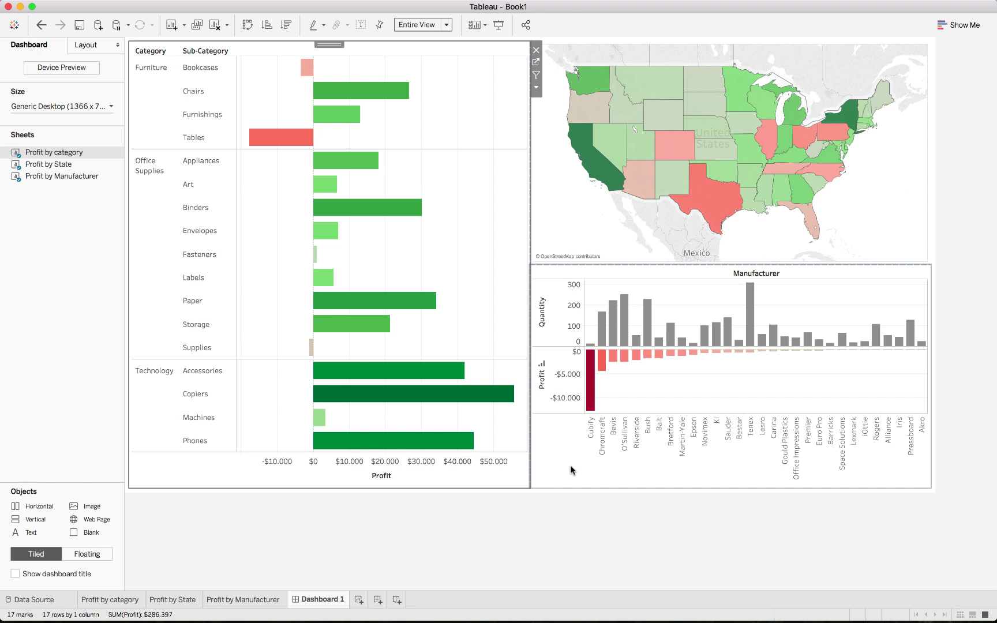
Switch to Keynote to review the numbered tips in Dashboard Top Tips.key, and return to Tableau
{"action": "key", "text": "super+Tab"}
{"action": "scroll", "coordinate": [542, 442], "scroll_direction": "down", "scroll_amount": 10}
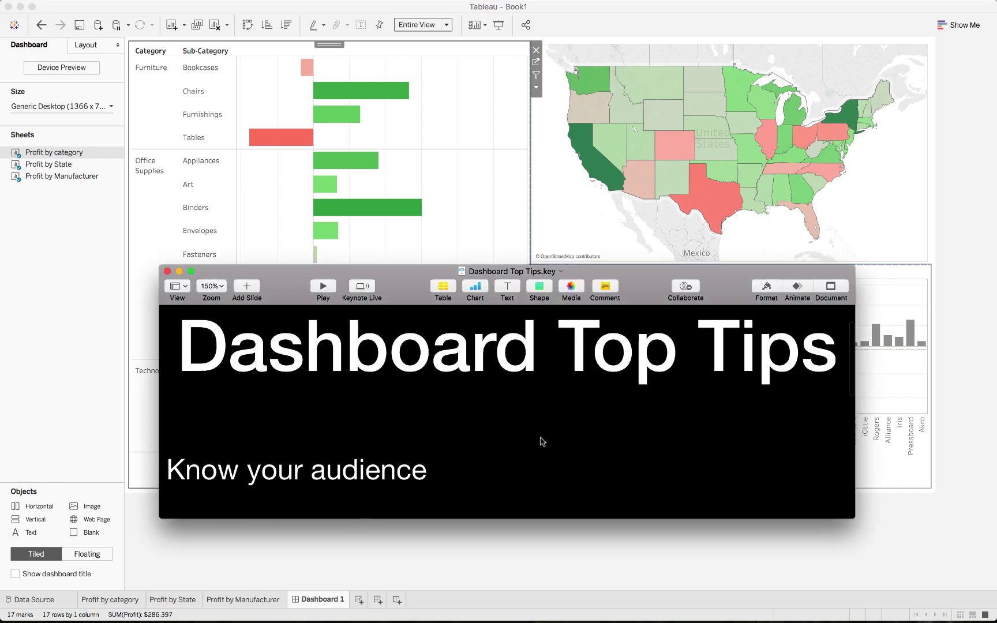
{"action": "scroll", "coordinate": [542, 442], "scroll_direction": "up", "scroll_amount": 5}
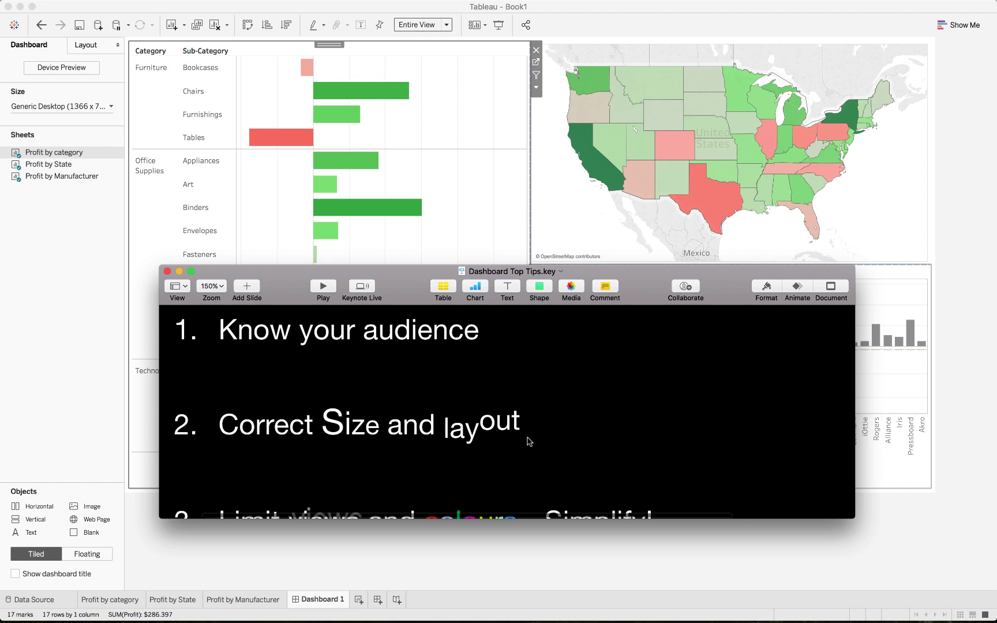
{"action": "scroll", "coordinate": [379, 354], "scroll_direction": "down", "scroll_amount": 3}
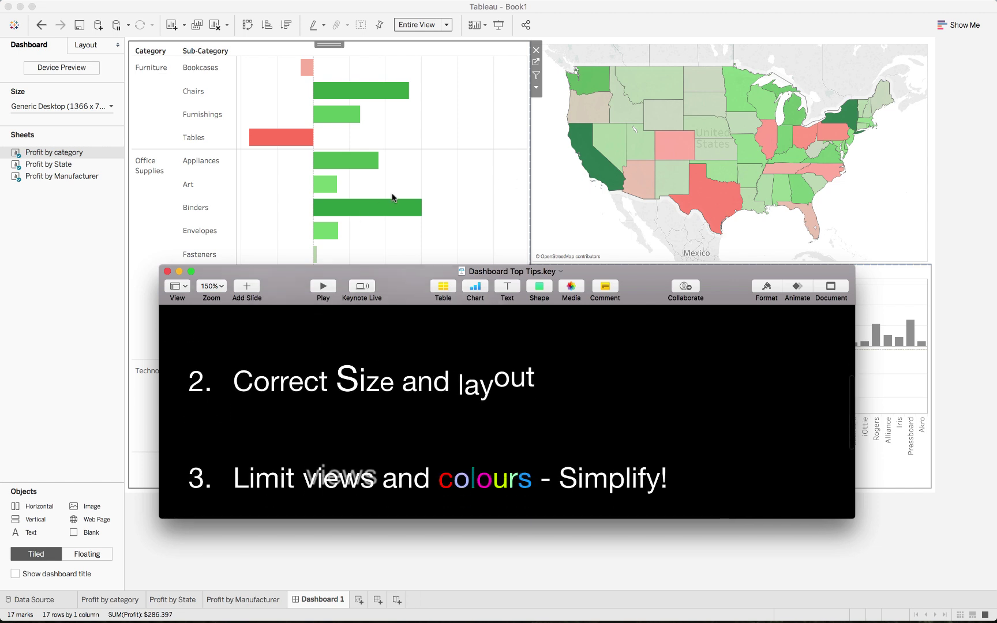
{"action": "scroll", "coordinate": [586, 247], "scroll_direction": "down", "scroll_amount": 1}
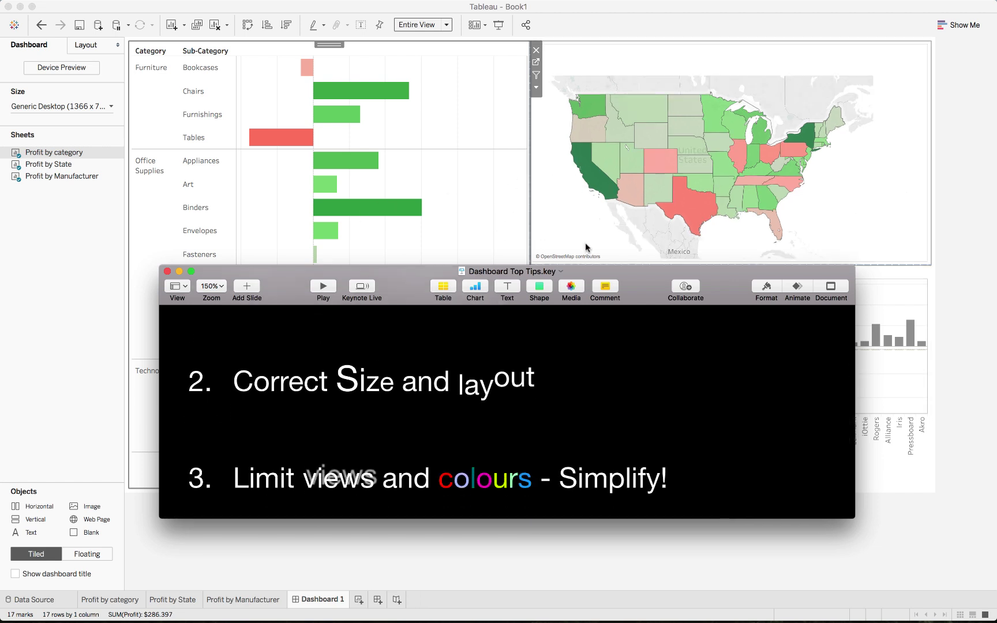
{"action": "scroll", "coordinate": [565, 387], "scroll_direction": "down", "scroll_amount": 4}
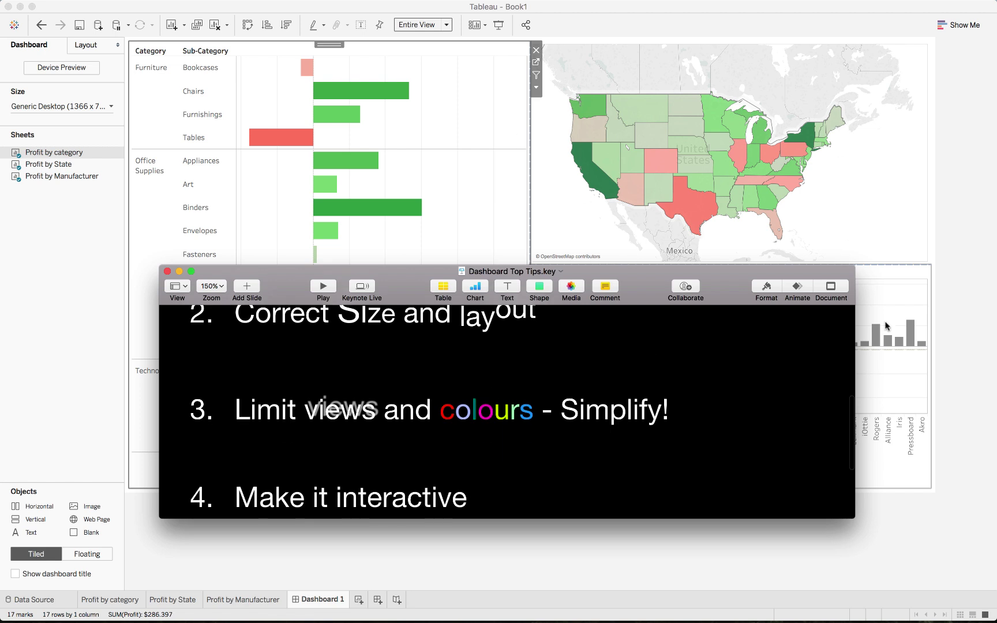
{"action": "scroll", "coordinate": [426, 406], "scroll_direction": "down", "scroll_amount": 3}
{"action": "scroll", "coordinate": [271, 430], "scroll_direction": "down", "scroll_amount": 5}
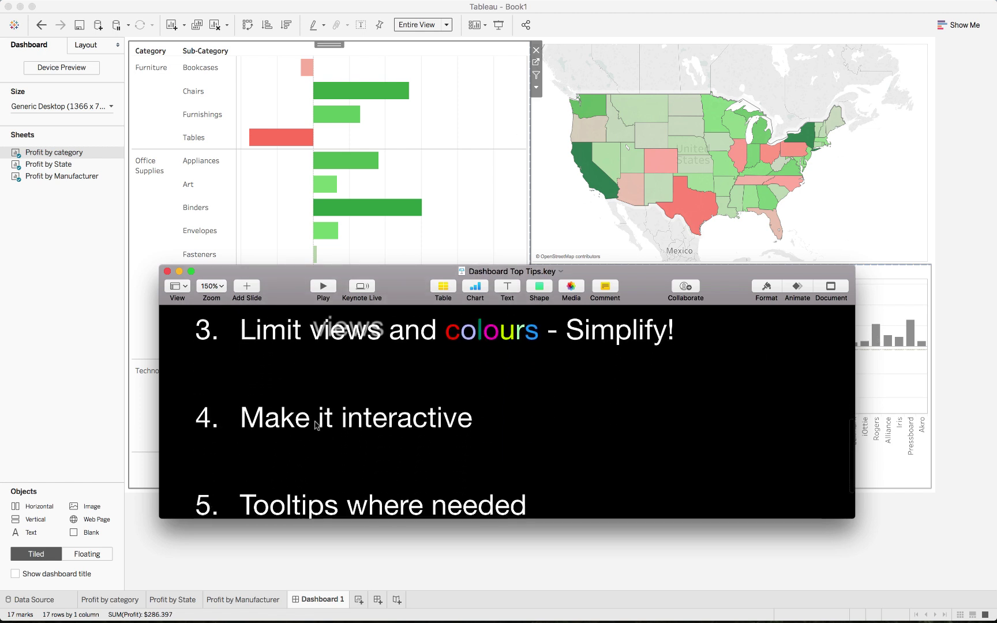
{"action": "key", "text": "super+Tab"}
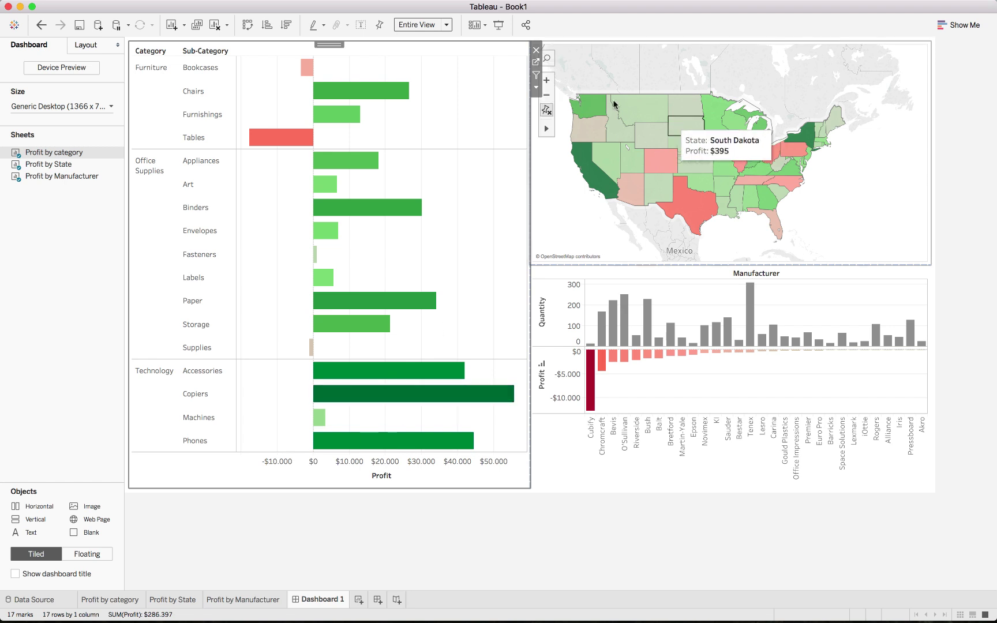
Select and clear Texas on the map and the Binders bar to check whether the other charts respond
{"action": "left_click", "coordinate": [684, 193]}
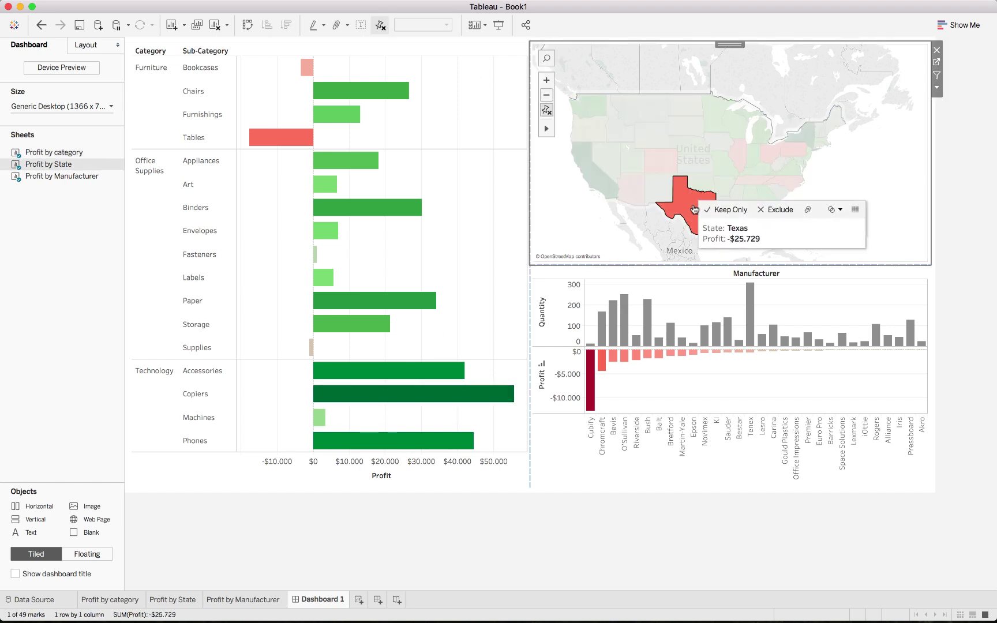
{"action": "left_click", "coordinate": [554, 219]}
{"action": "left_click", "coordinate": [363, 210]}
{"action": "left_click", "coordinate": [305, 206]}
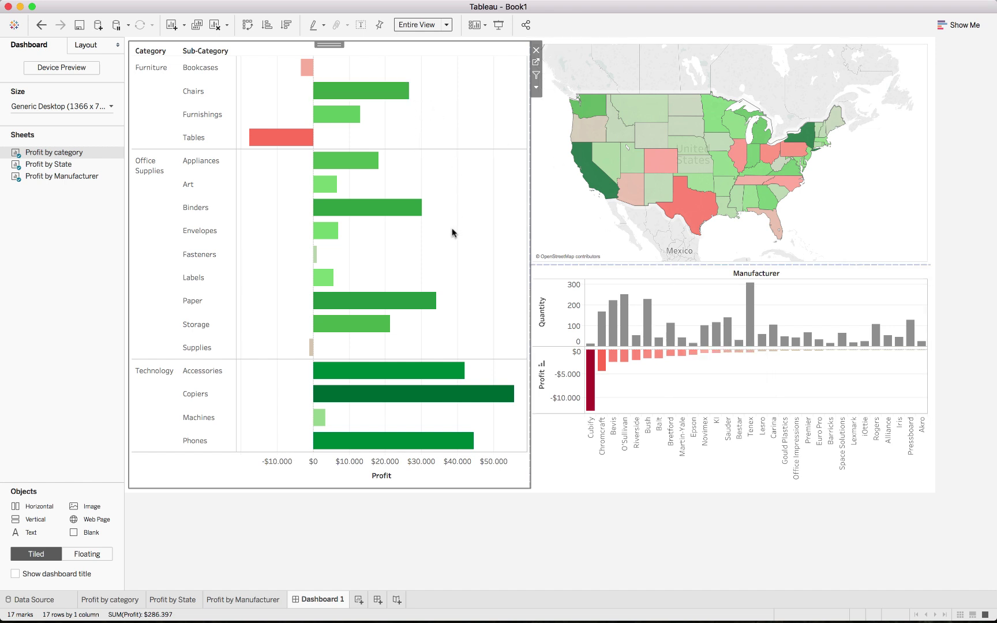
Use the Profit by category chart as a filter and test it by selecting and clearing the Tables bar
{"action": "left_click", "coordinate": [537, 76]}
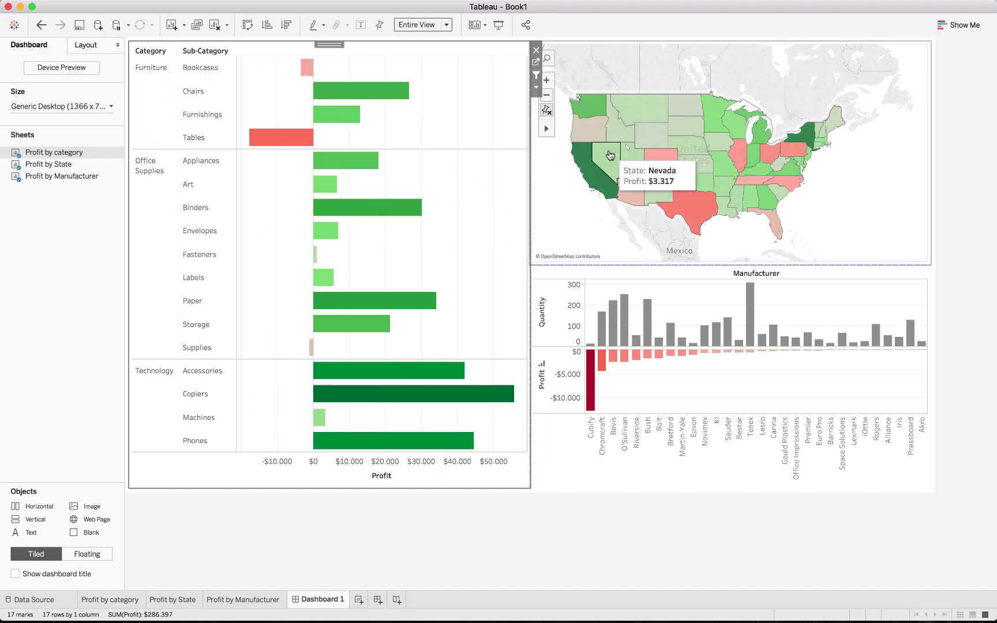
{"action": "mouse_move", "coordinate": [263, 142]}
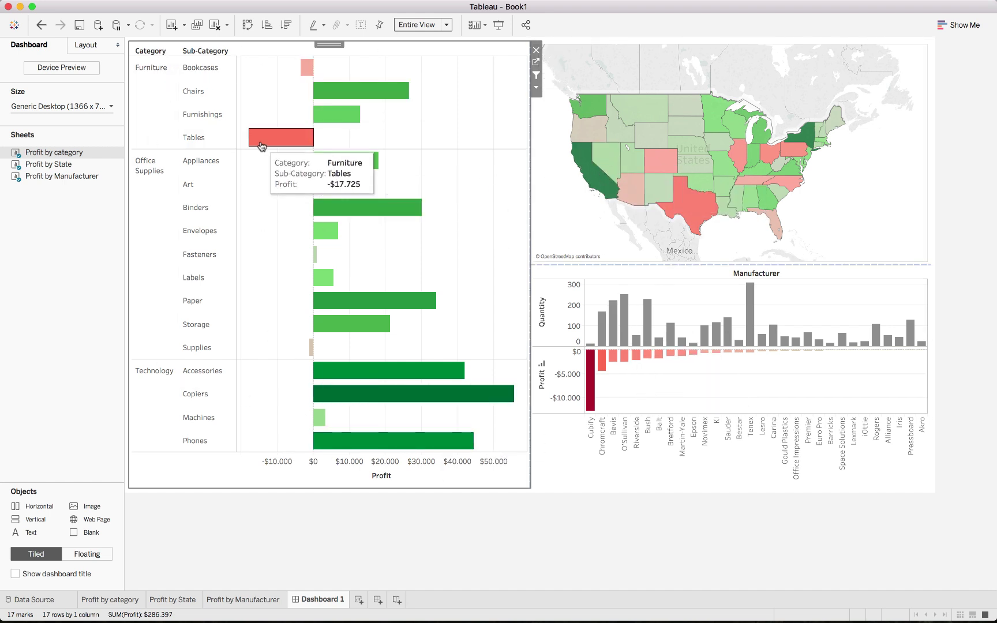
{"action": "left_click", "coordinate": [262, 142]}
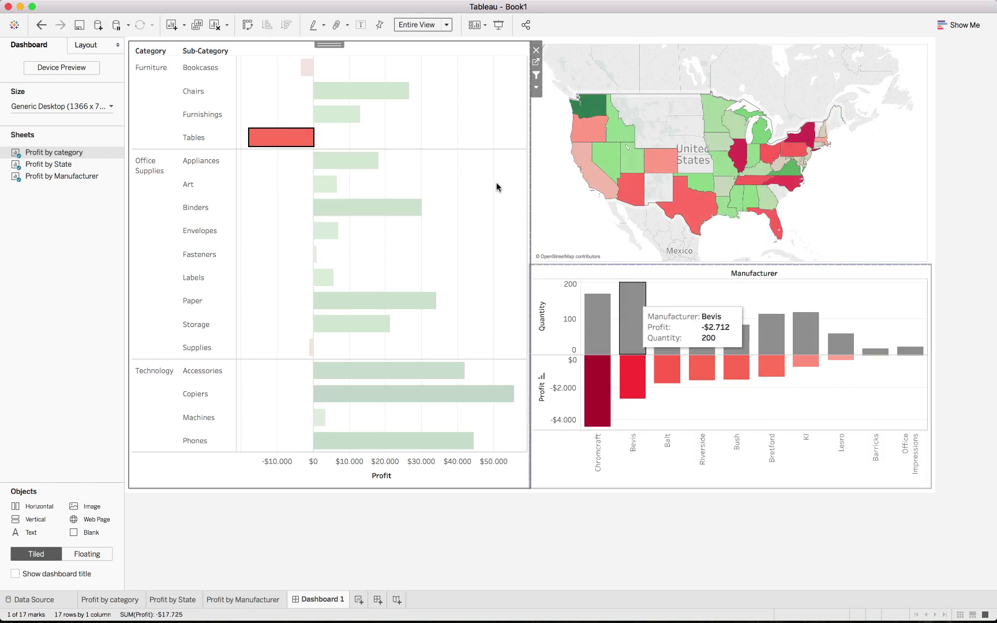
{"action": "mouse_move", "coordinate": [280, 149]}
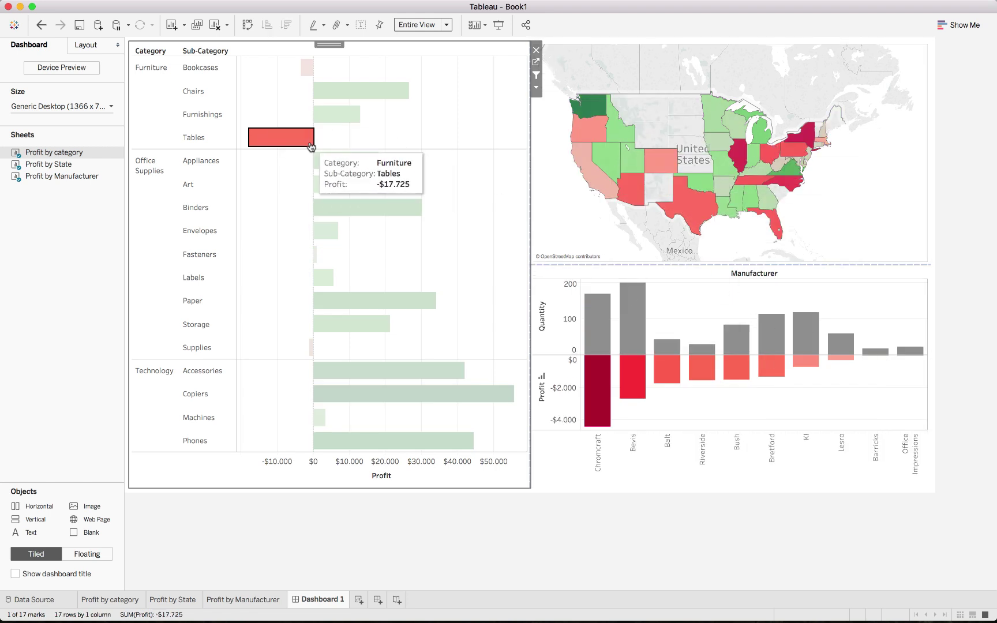
{"action": "left_click", "coordinate": [290, 149]}
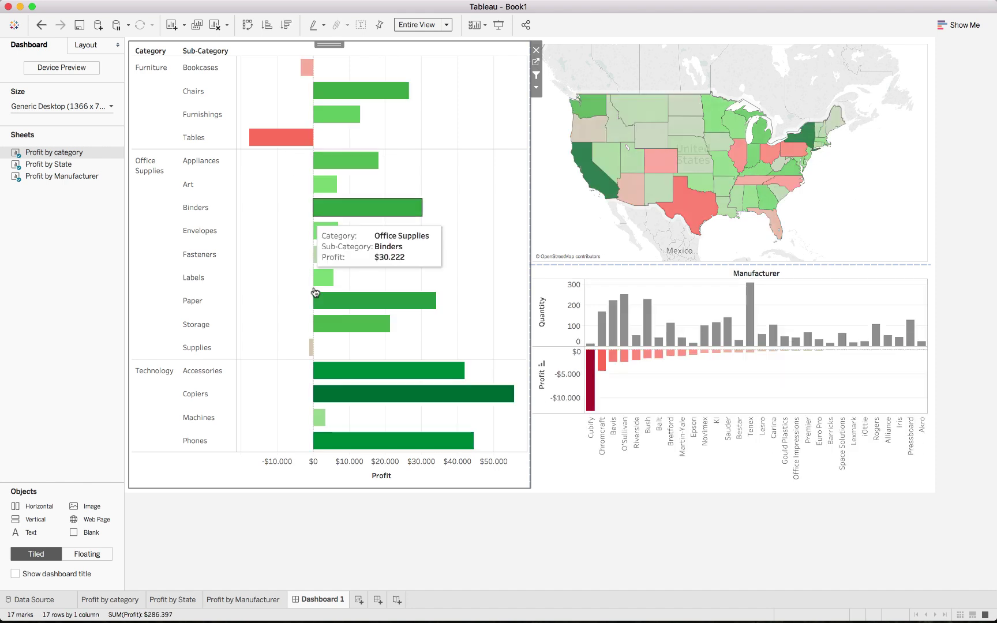
Use the Profit by State map and the Profit by Manufacturer chart as dashboard filters
{"action": "left_click", "coordinate": [684, 208]}
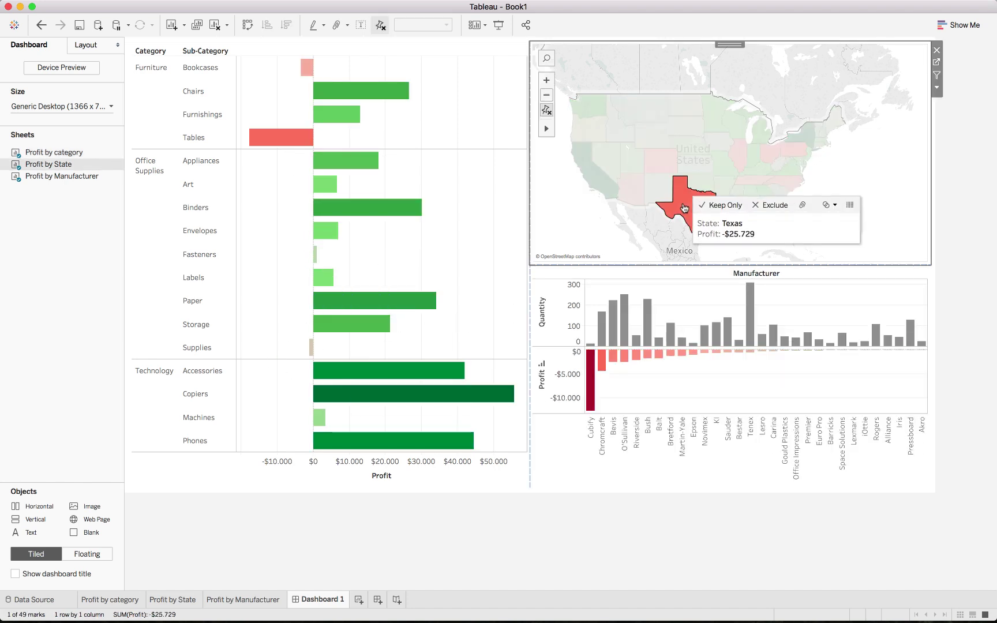
{"action": "left_click", "coordinate": [684, 208]}
{"action": "left_click", "coordinate": [684, 208]}
{"action": "left_click", "coordinate": [684, 208]}
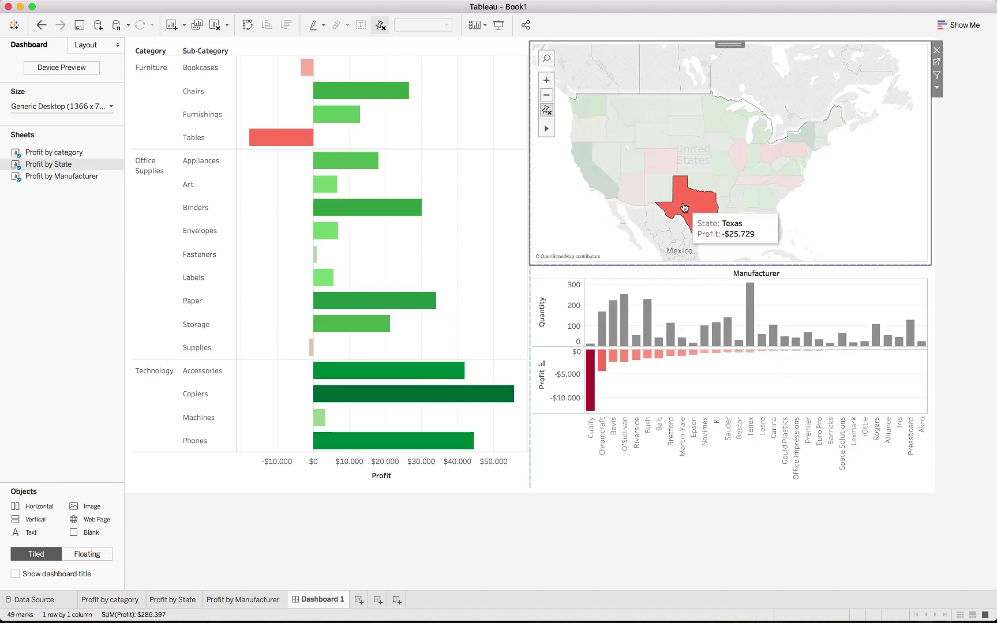
{"action": "left_click", "coordinate": [936, 76]}
{"action": "left_click", "coordinate": [911, 274]}
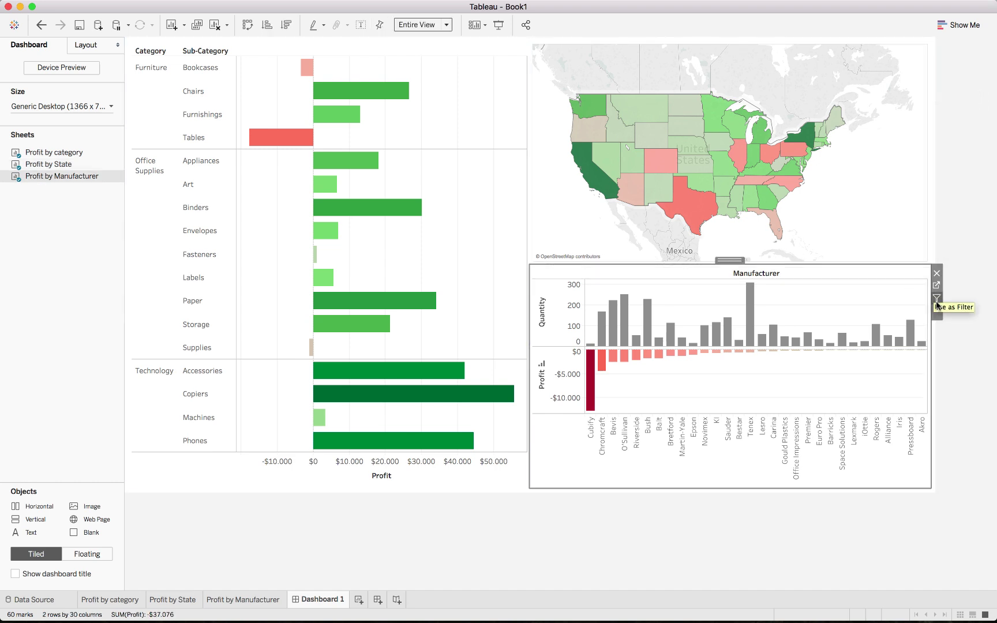
{"action": "left_click", "coordinate": [936, 299]}
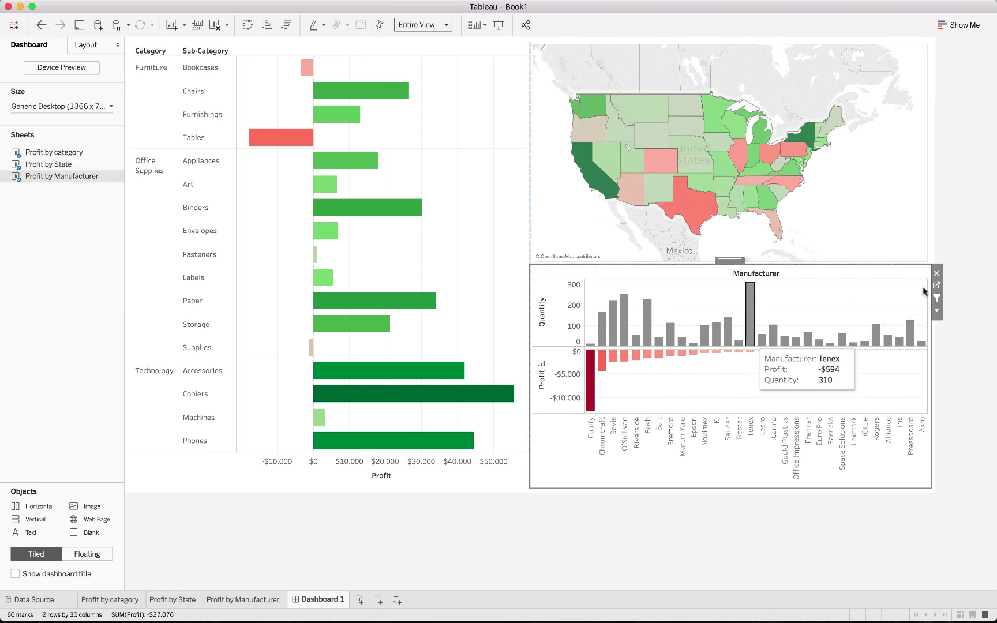
Test the dashboard filters by selecting and clearing the Cubify manufacturer and selecting the Tables sub-category bar
{"action": "left_click", "coordinate": [592, 432]}
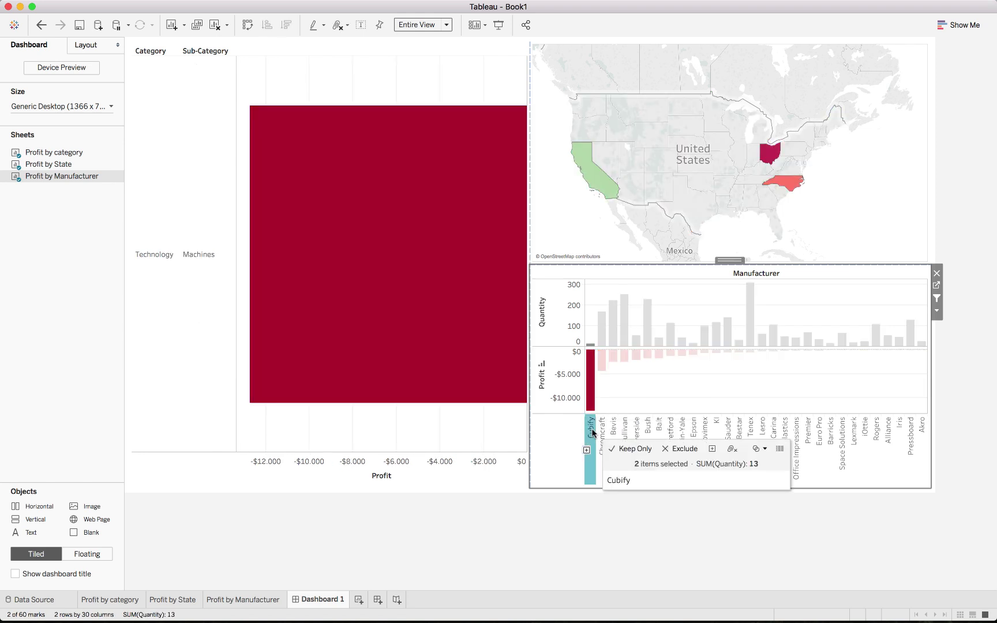
{"action": "left_click", "coordinate": [591, 432]}
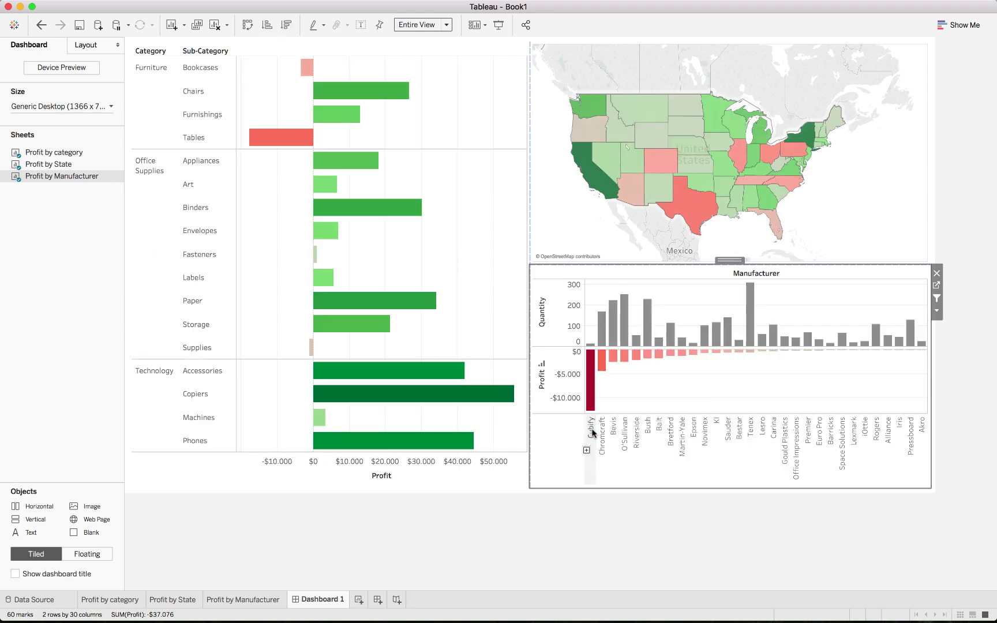
{"action": "left_click", "coordinate": [293, 142]}
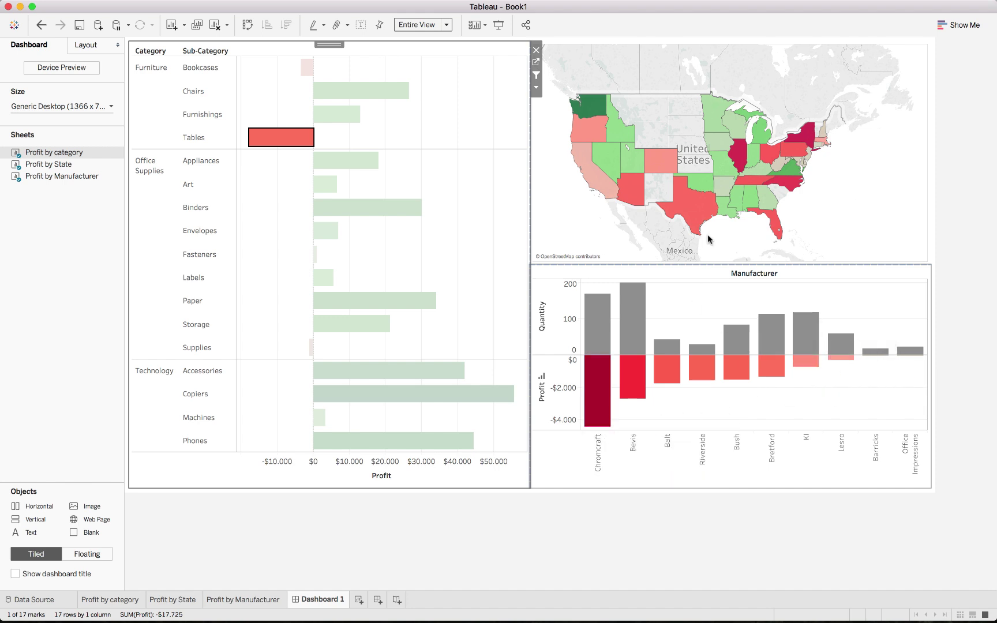
Zoom in on the Profit by State map and clear the Tables selection in the Profit by category chart
{"action": "scroll", "coordinate": [704, 168], "scroll_direction": "up", "scroll_amount": 3}
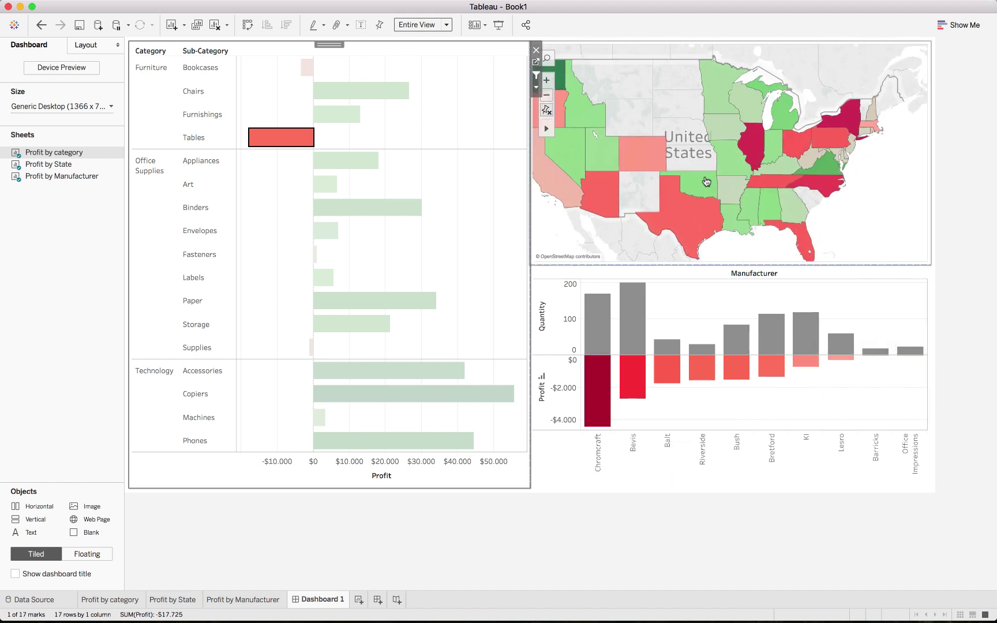
{"action": "left_click", "coordinate": [566, 225]}
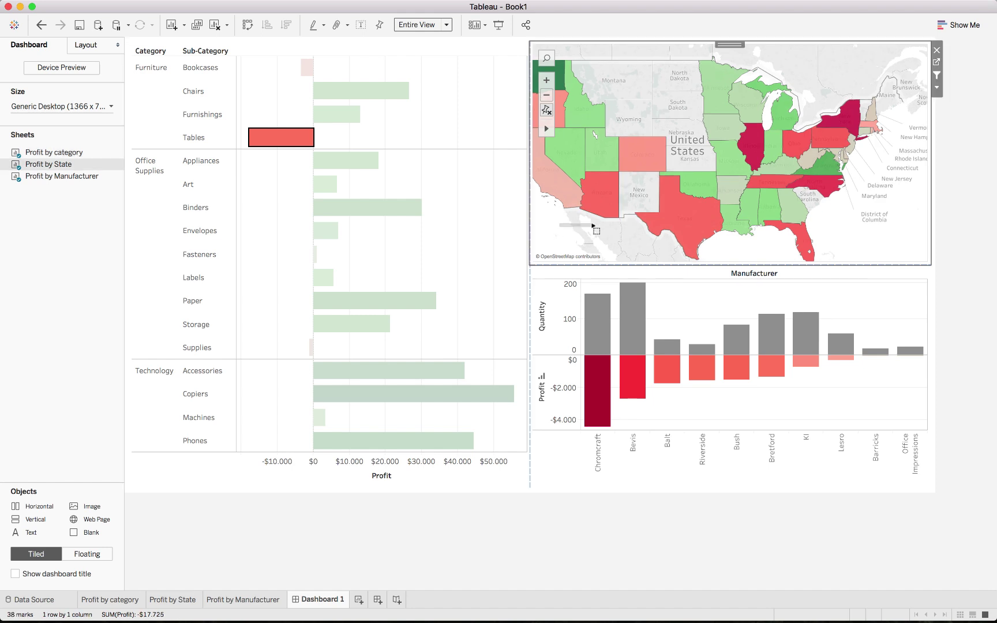
{"action": "left_click", "coordinate": [290, 141]}
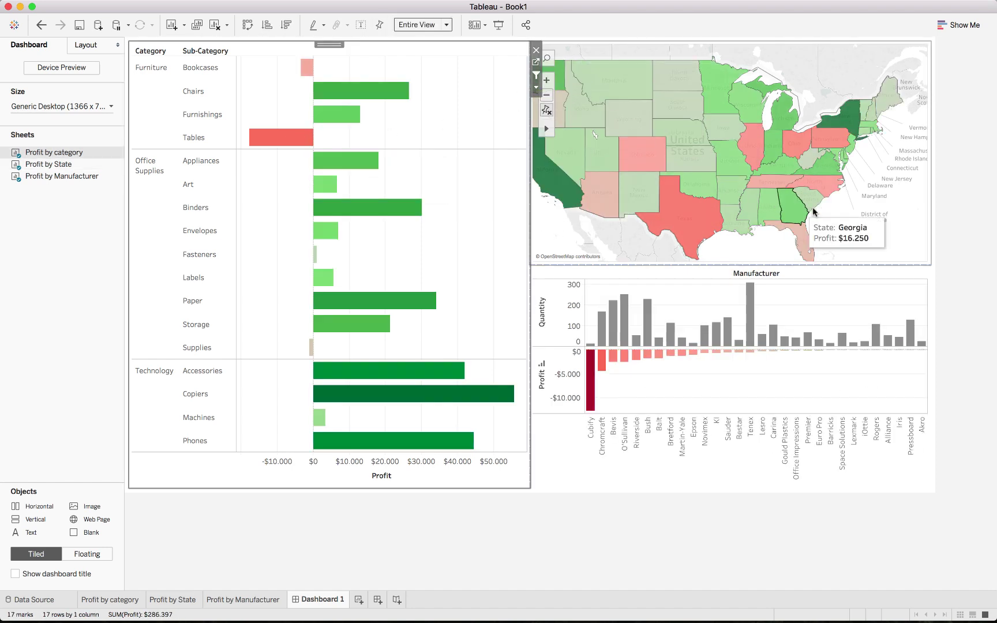
{"action": "left_click", "coordinate": [834, 234]}
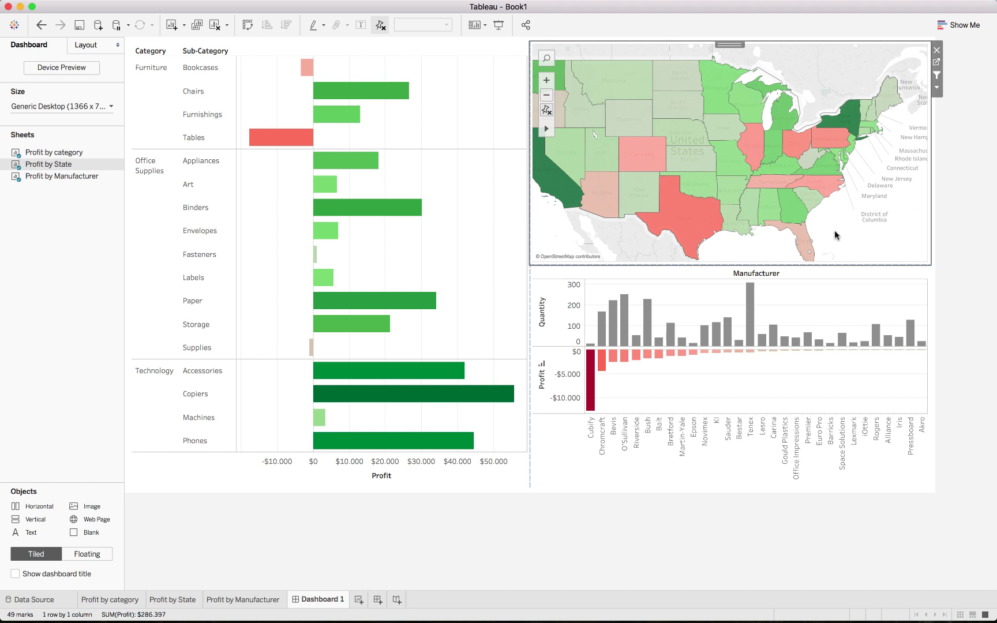
{"action": "left_click", "coordinate": [456, 328]}
{"action": "left_click", "coordinate": [936, 87]}
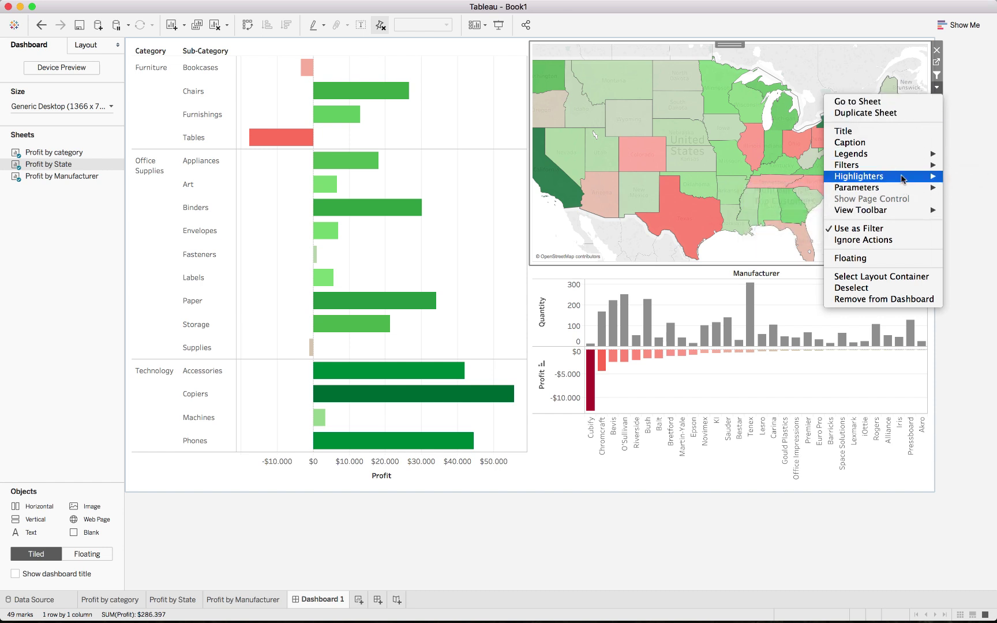
{"action": "mouse_move", "coordinate": [903, 179]}
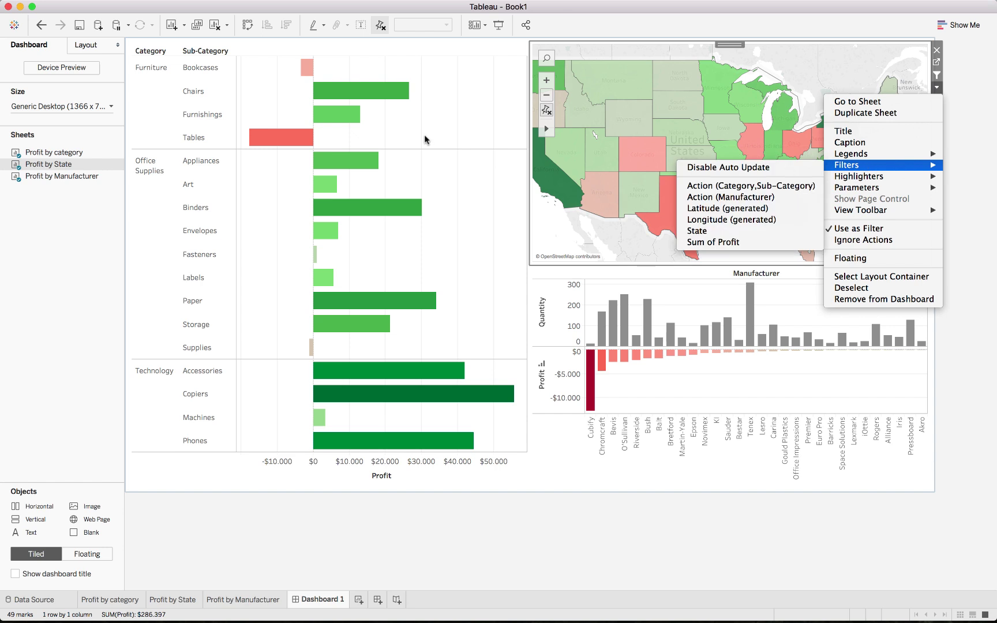
{"action": "left_click", "coordinate": [441, 56]}
Show the Category and Sub-Category filters of the Profit by category chart on the dashboard
{"action": "left_click", "coordinate": [526, 49]}
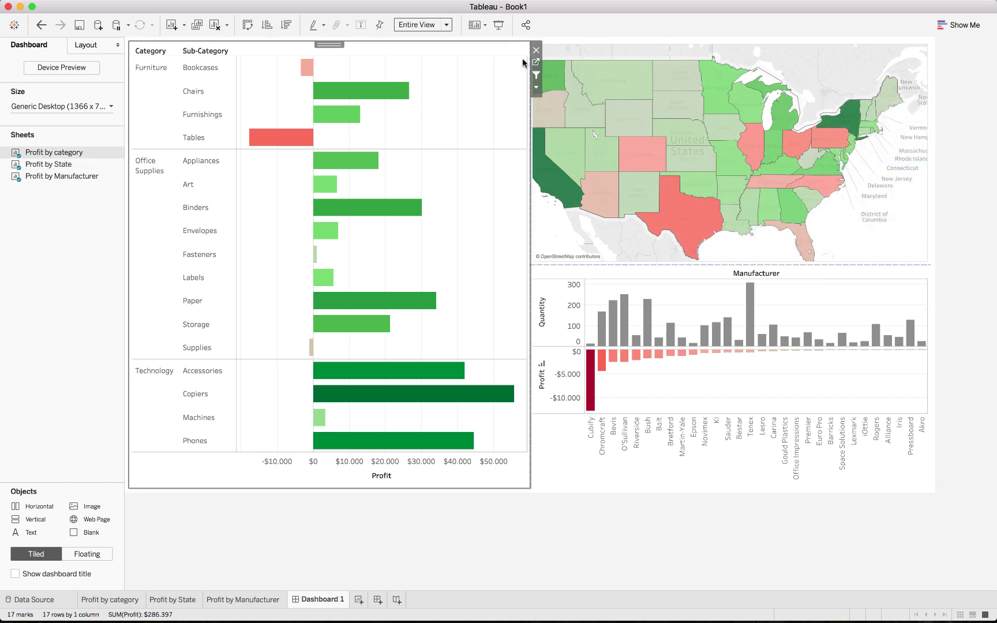
{"action": "left_click", "coordinate": [535, 88]}
{"action": "mouse_move", "coordinate": [513, 177]}
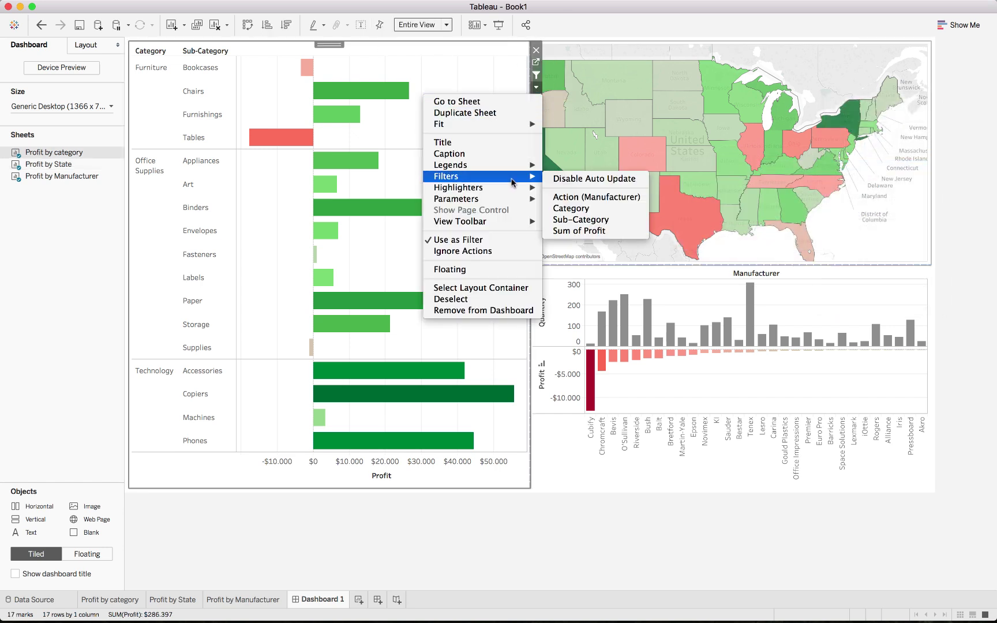
{"action": "left_click", "coordinate": [605, 211]}
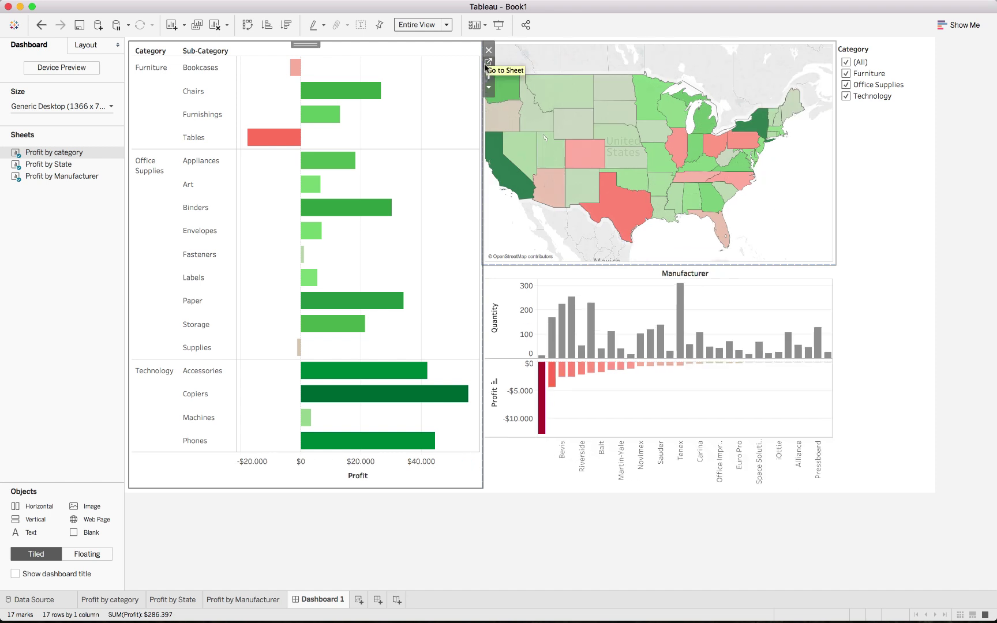
{"action": "left_click", "coordinate": [488, 88]}
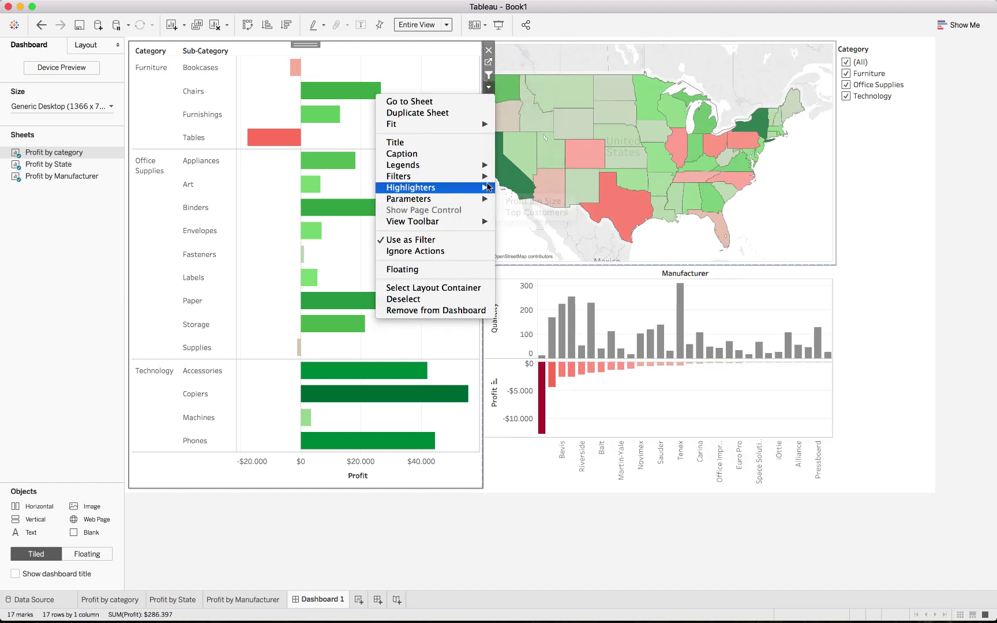
{"action": "mouse_move", "coordinate": [489, 177]}
{"action": "left_click", "coordinate": [534, 220]}
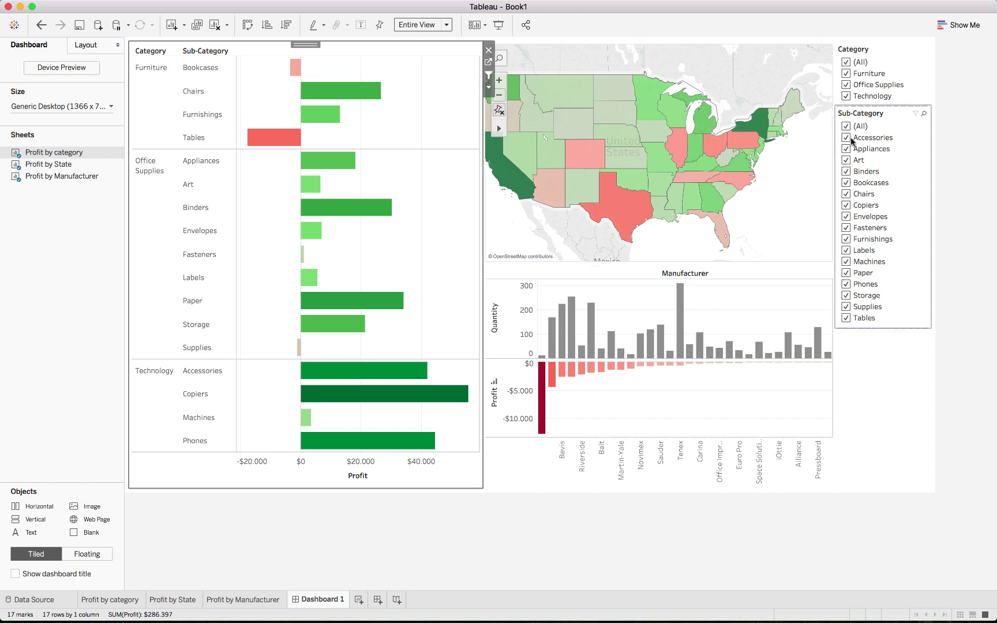
{"action": "left_click", "coordinate": [816, 184]}
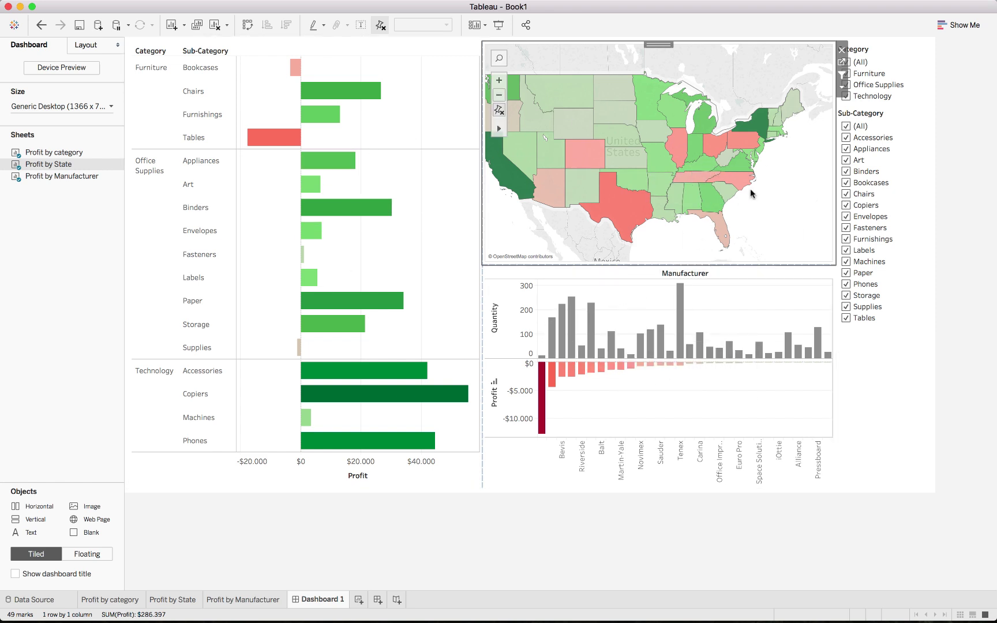
{"action": "left_click", "coordinate": [842, 88]}
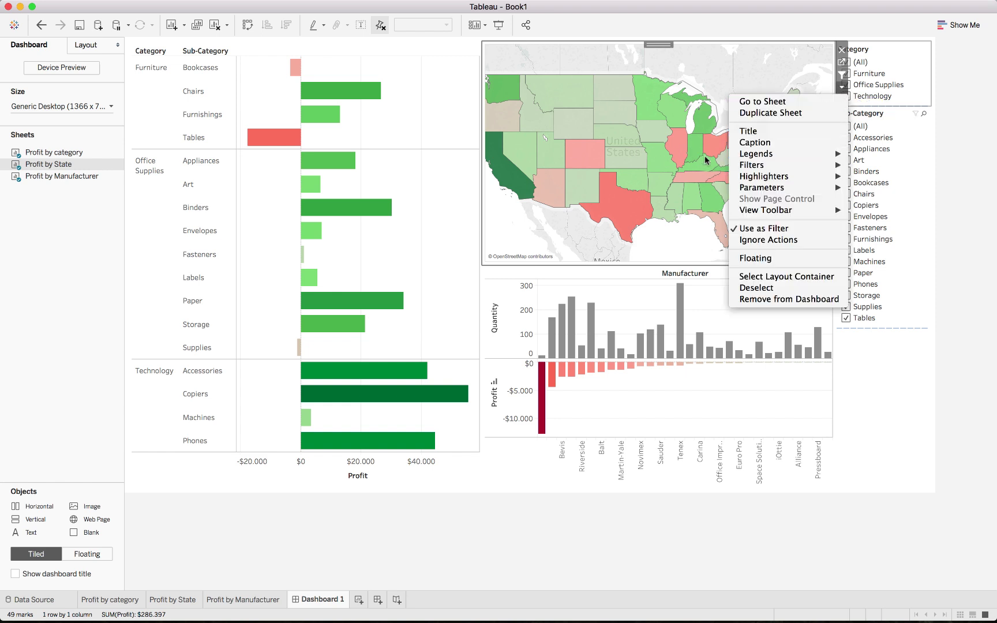
{"action": "mouse_move", "coordinate": [766, 167]}
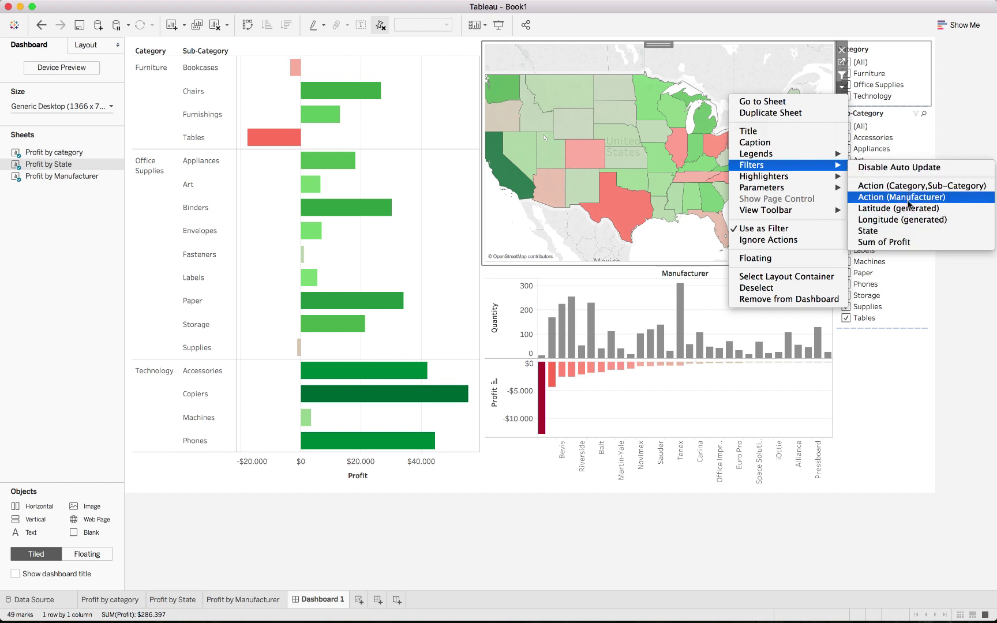
{"action": "left_click", "coordinate": [953, 314]}
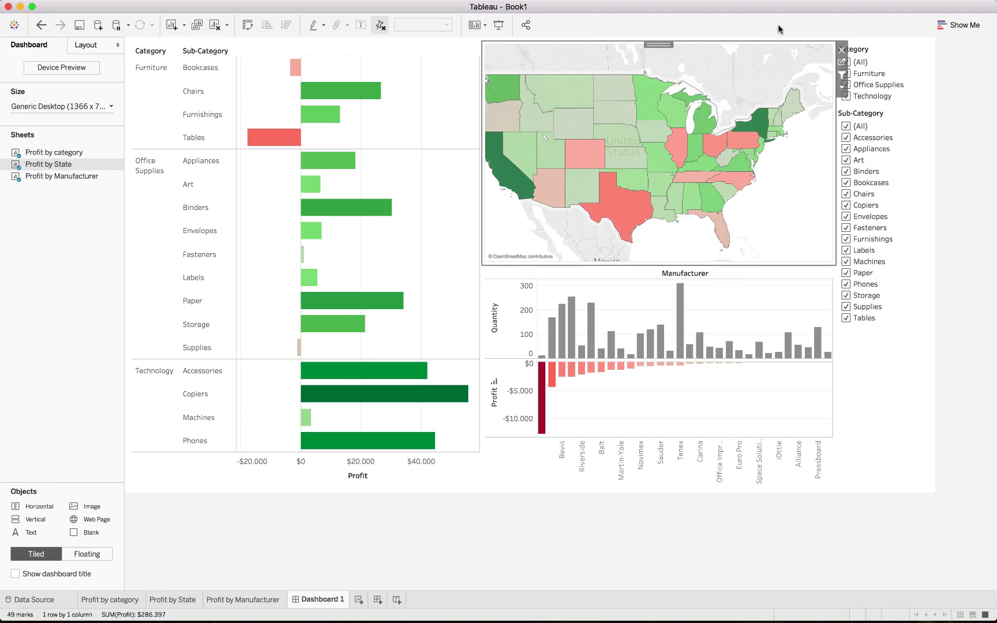
Go to the Profit by State worksheet and add a Region filter that uses all values
{"action": "left_click", "coordinate": [842, 62]}
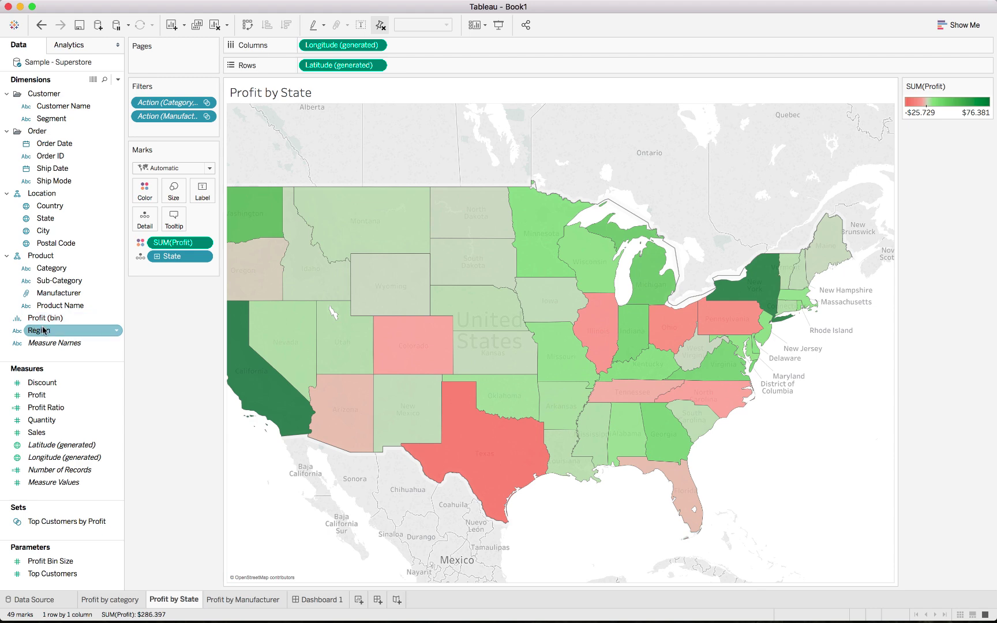
{"action": "left_click_drag", "start_coordinate": [41, 331], "coordinate": [168, 137]}
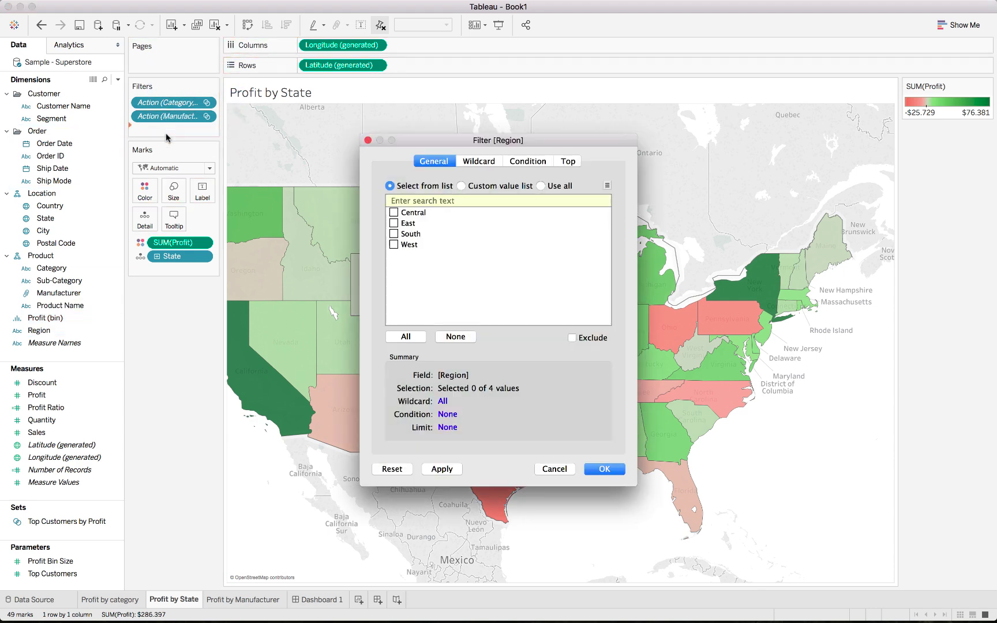
{"action": "left_click", "coordinate": [558, 185]}
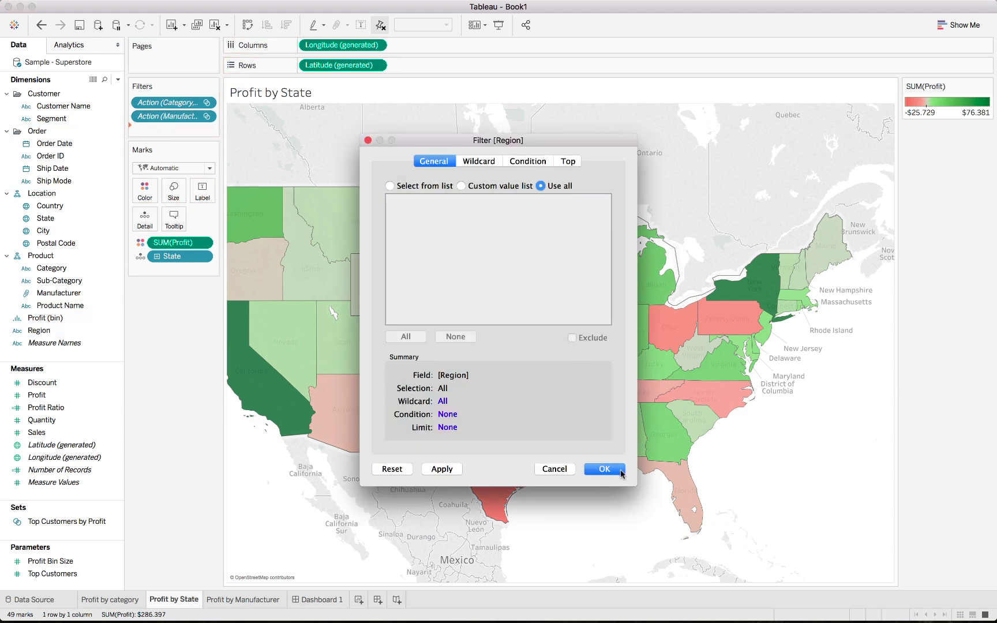
{"action": "left_click", "coordinate": [621, 472]}
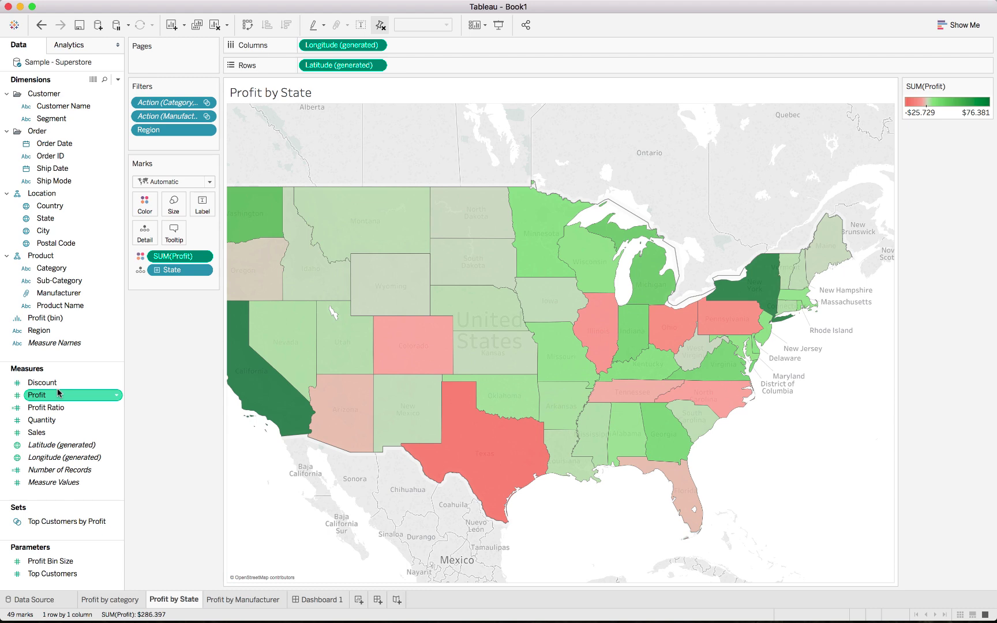
Add an Order Date filter by years, using all values, to the Profit by State worksheet
{"action": "left_click", "coordinate": [65, 148]}
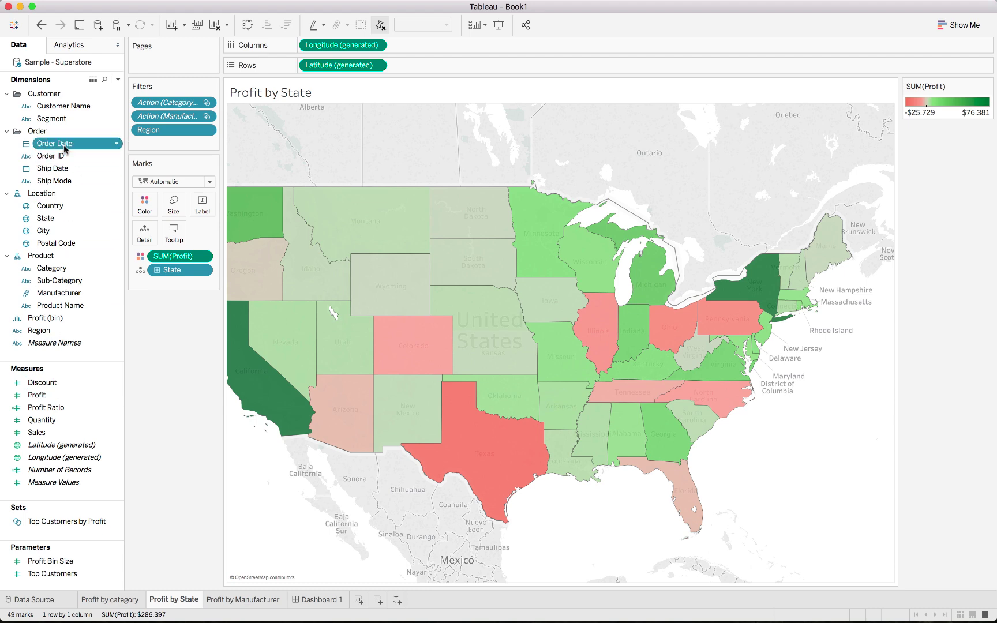
{"action": "left_click_drag", "start_coordinate": [64, 147], "coordinate": [159, 149]}
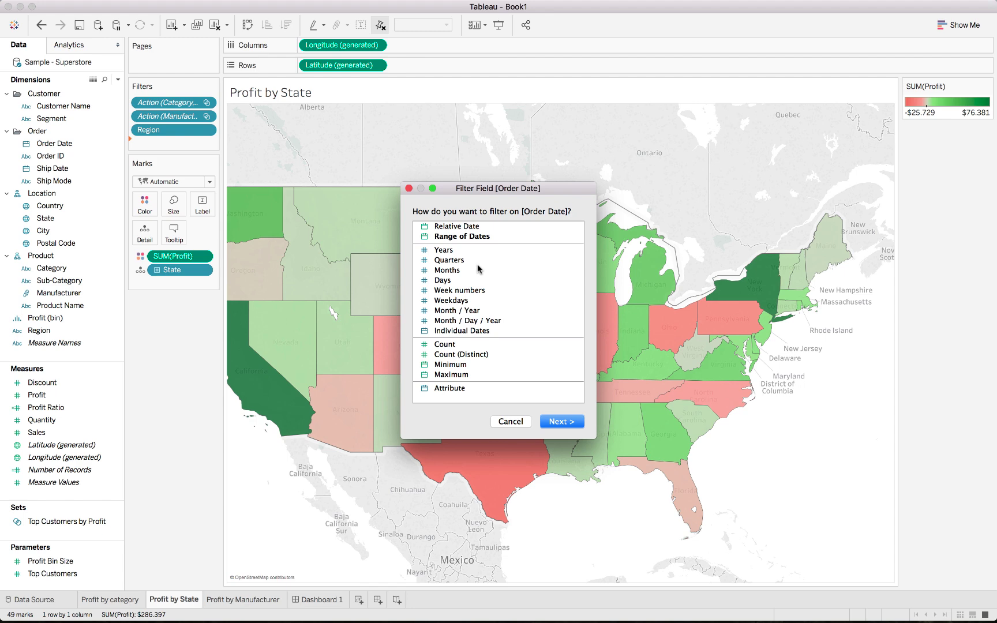
{"action": "left_click", "coordinate": [446, 251]}
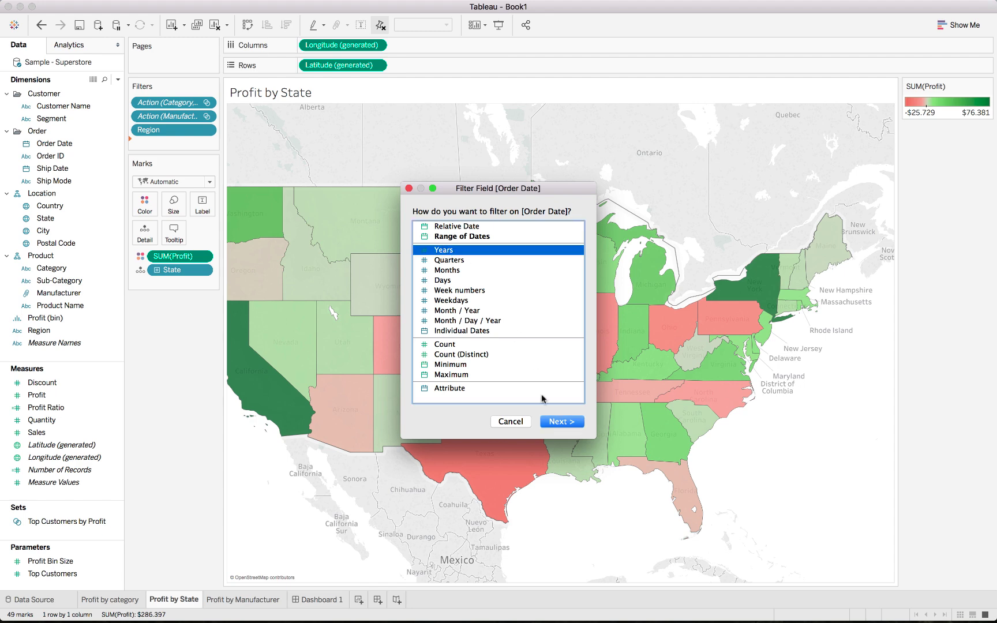
{"action": "left_click", "coordinate": [562, 422]}
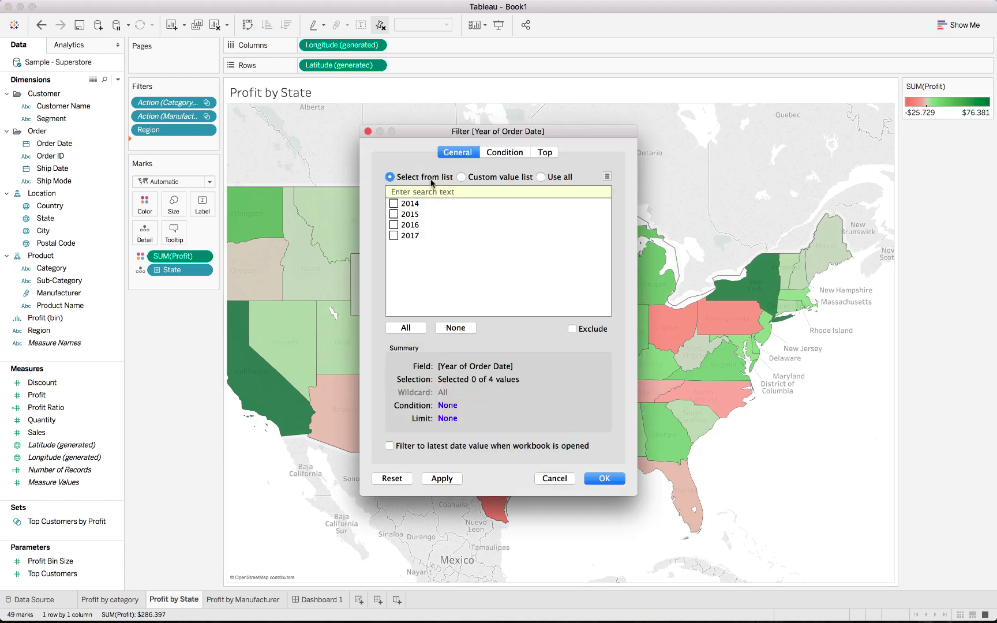
{"action": "left_click", "coordinate": [542, 177]}
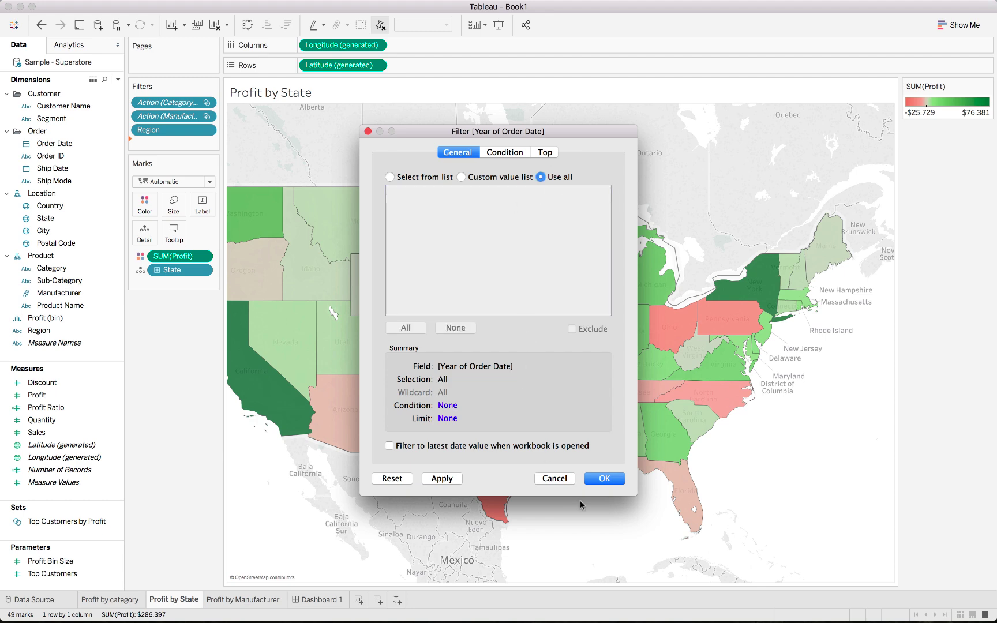
{"action": "left_click", "coordinate": [603, 479]}
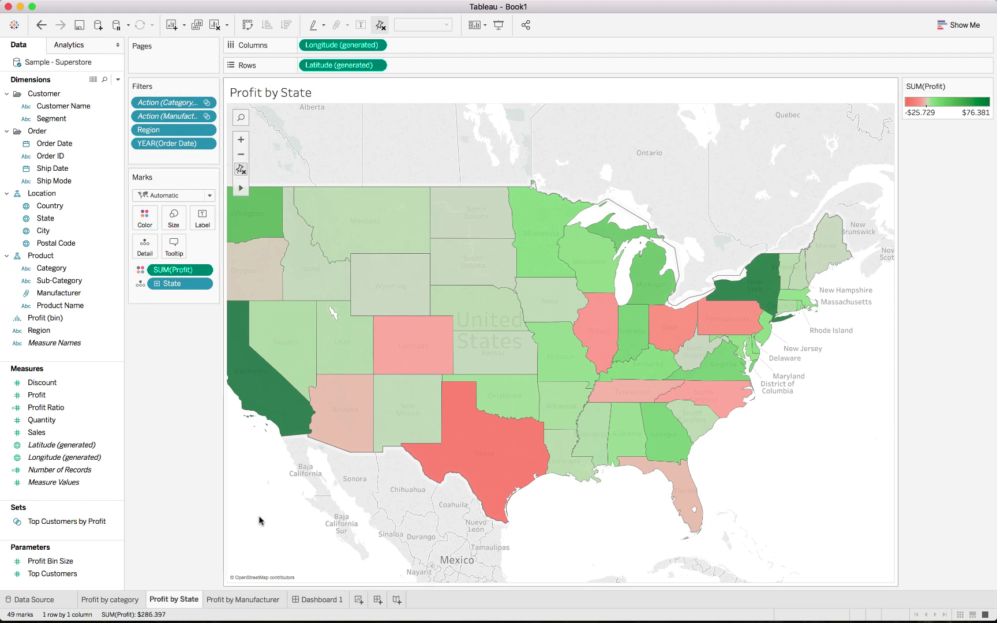
Return to the dashboard and rename it Profit Dashboard
{"action": "left_click", "coordinate": [314, 599]}
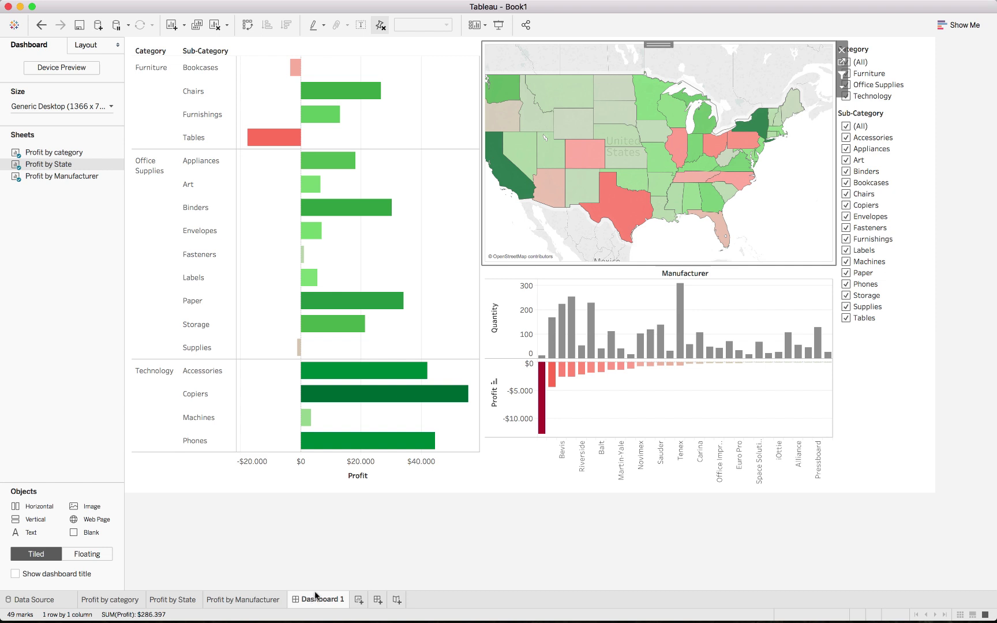
{"action": "double_click", "coordinate": [337, 600]}
{"action": "key", "text": "Right"}
{"action": "type", "text": "Profit"}
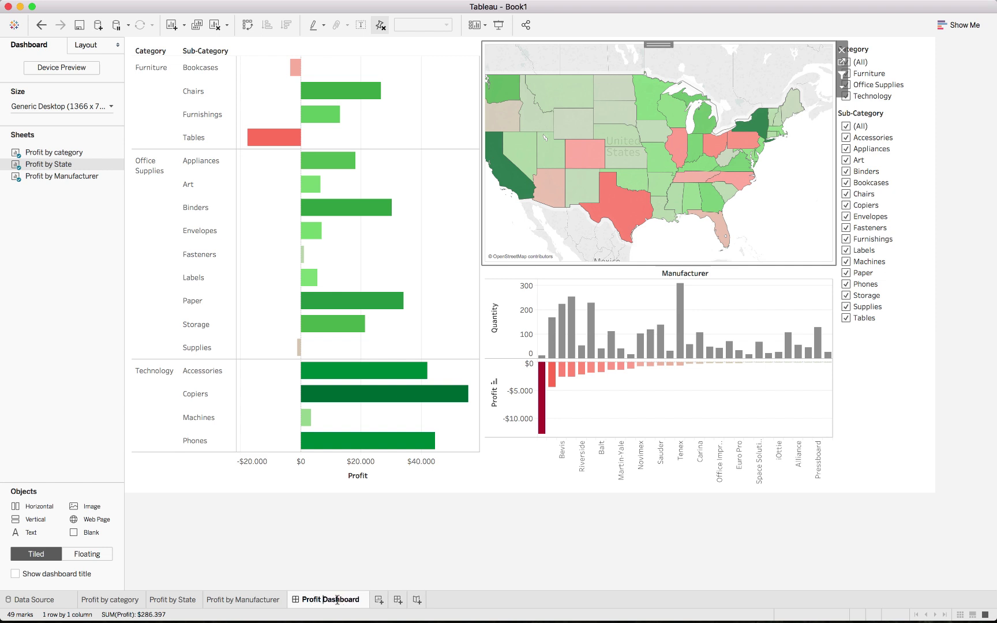
{"action": "key", "text": "Return"}
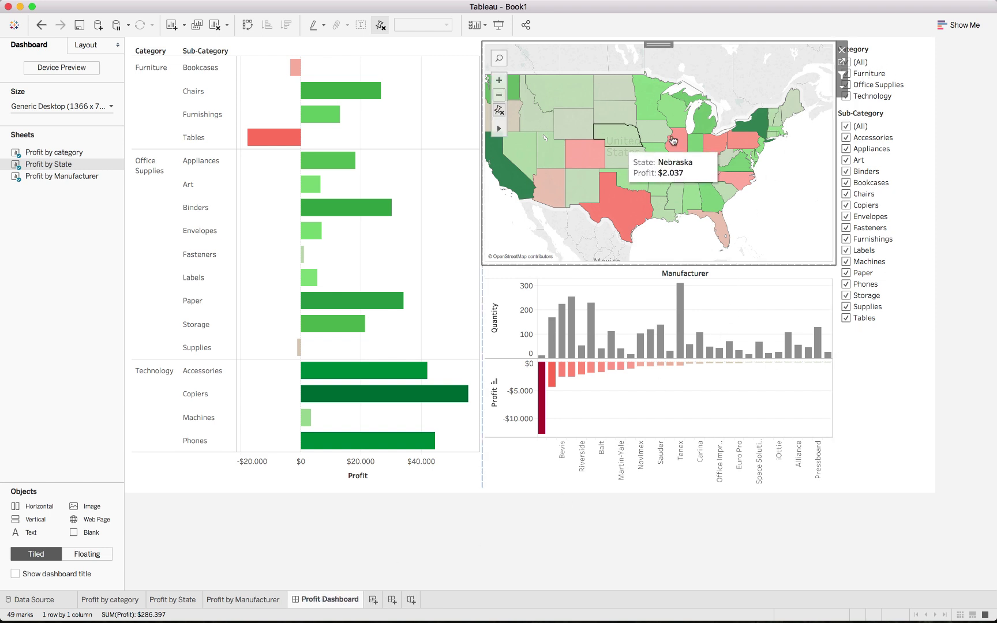
Show the Year of Order Date and Region filters of the Profit by State map on the dashboard
{"action": "left_click", "coordinate": [842, 86]}
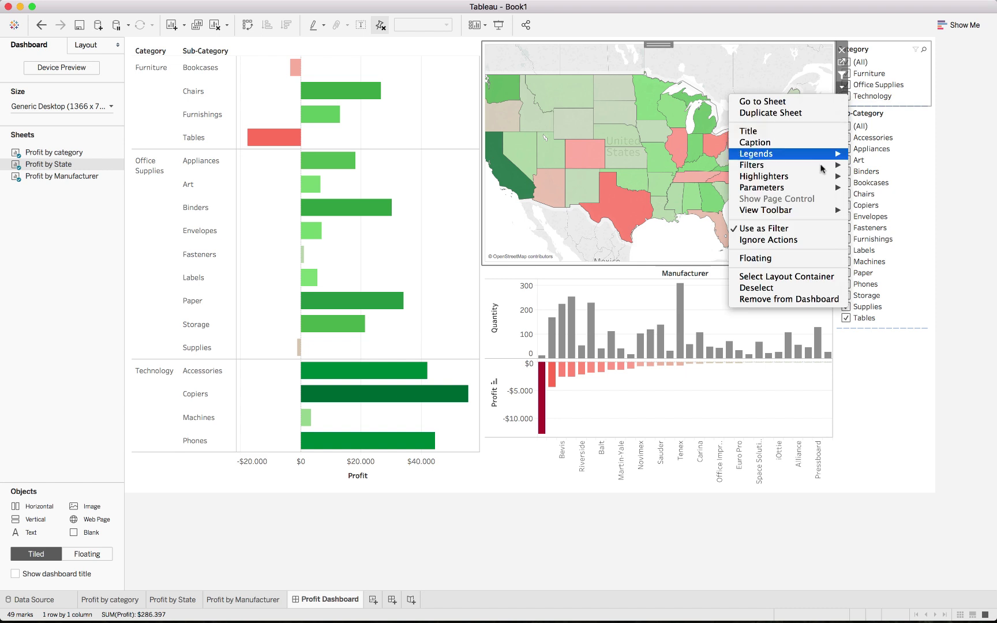
{"action": "mouse_move", "coordinate": [822, 166]}
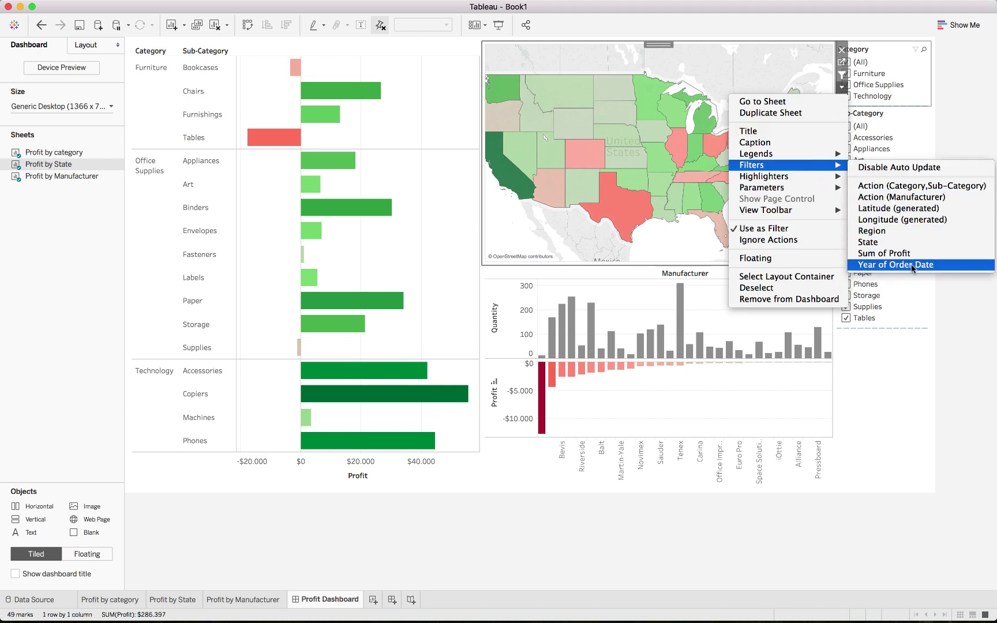
{"action": "left_click", "coordinate": [913, 265]}
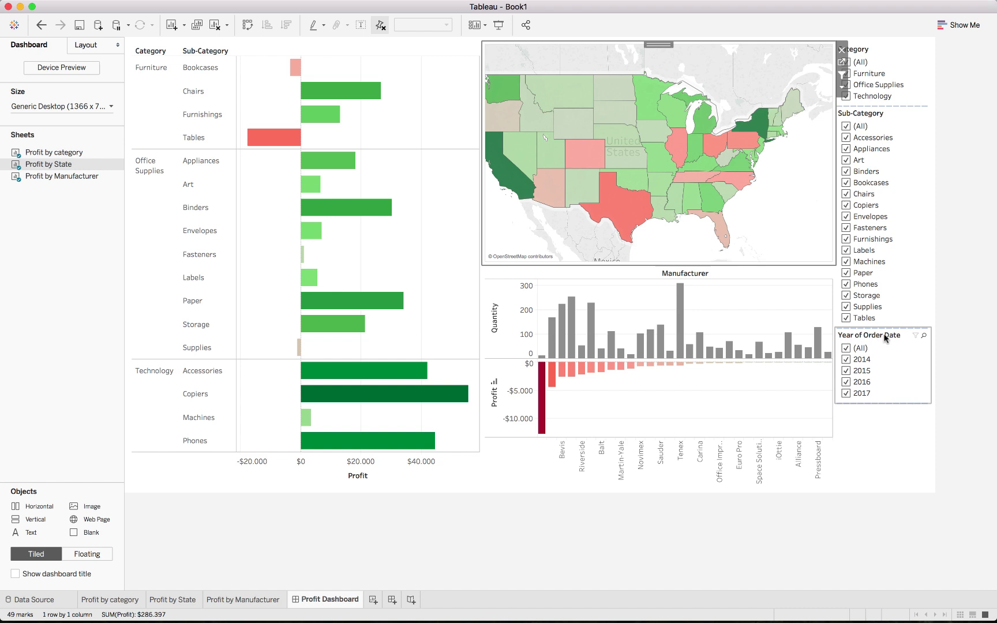
{"action": "left_click", "coordinate": [844, 102]}
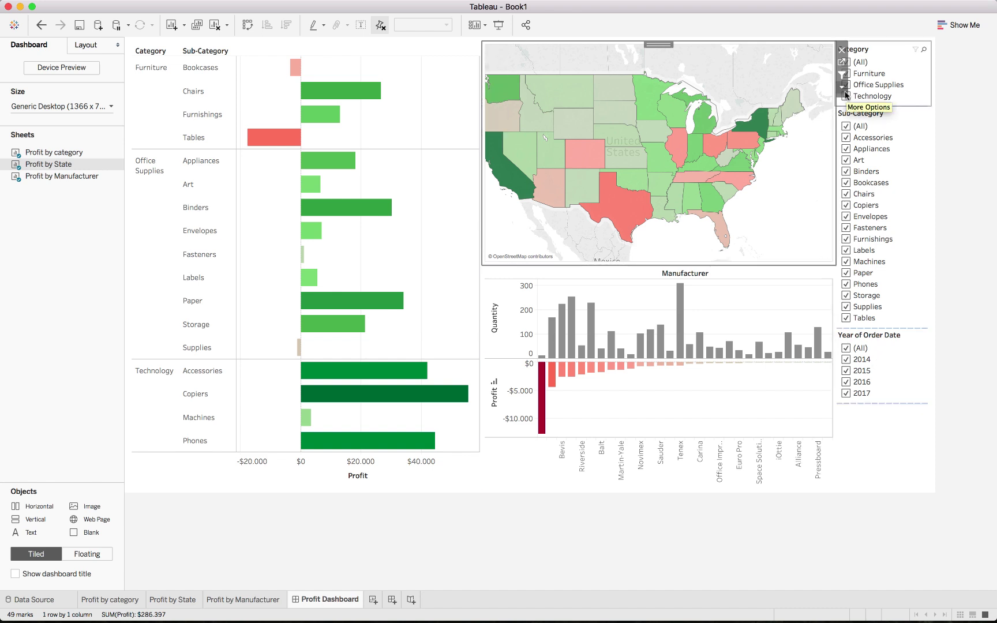
{"action": "left_click", "coordinate": [843, 85]}
{"action": "mouse_move", "coordinate": [820, 165]}
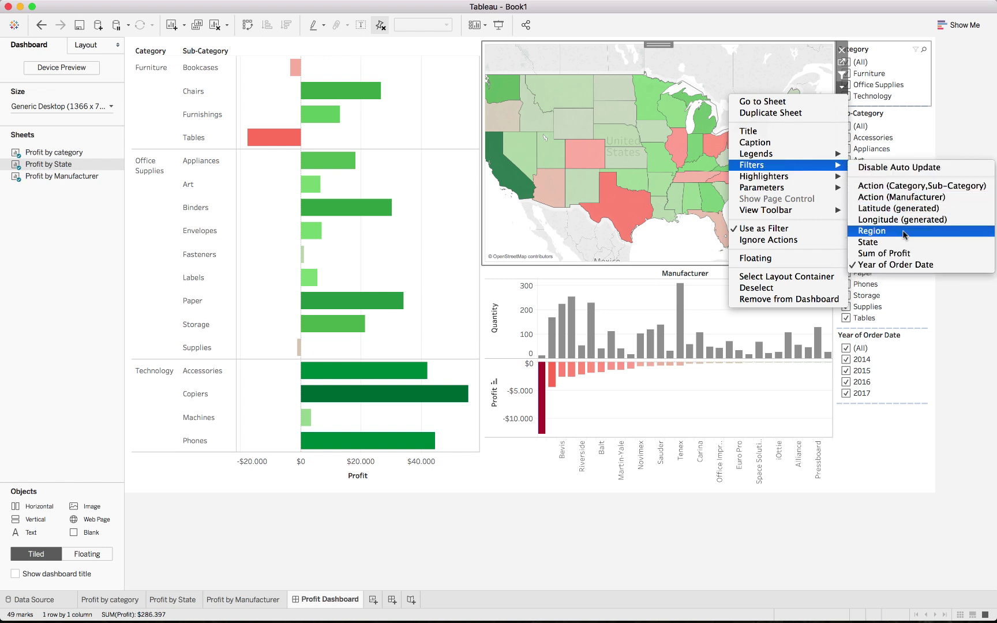
{"action": "left_click", "coordinate": [905, 233]}
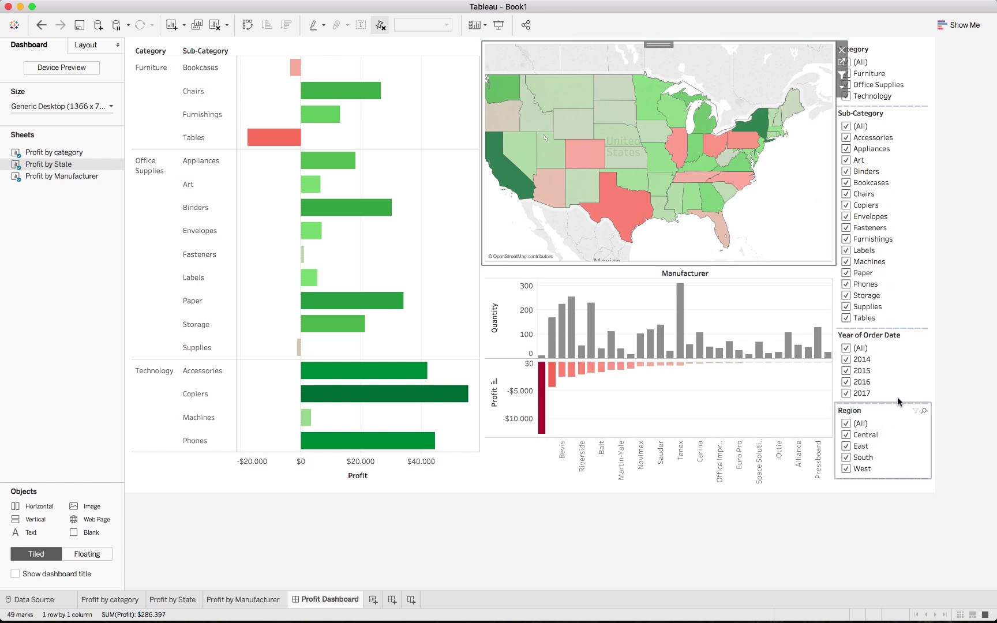
{"action": "left_click", "coordinate": [892, 335]}
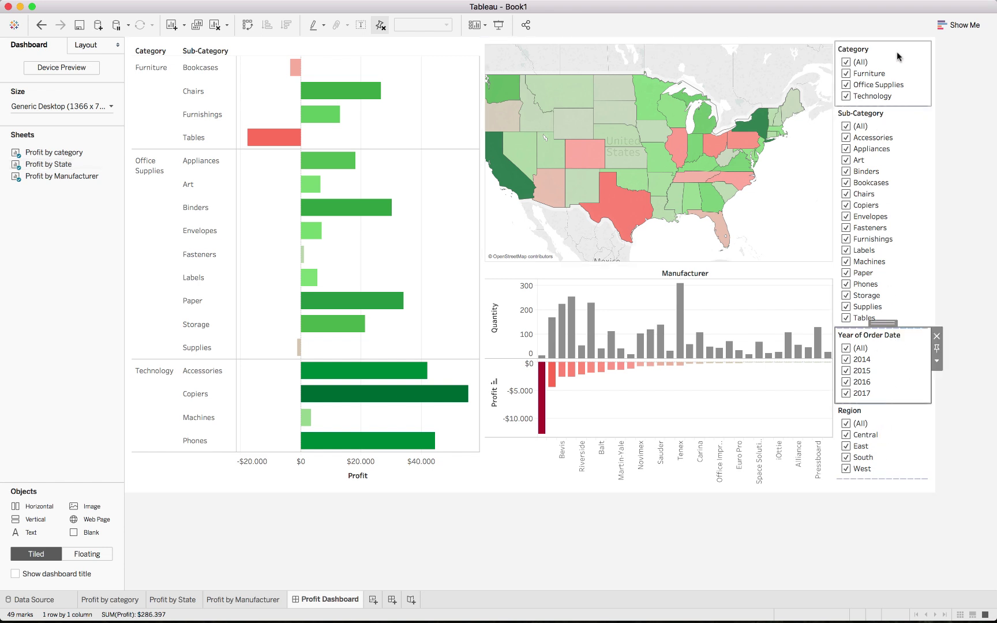
Move the Year of Order Date filter above the Category filter and display it as a single-value slider
{"action": "left_click_drag", "start_coordinate": [885, 323], "coordinate": [891, 54]}
{"action": "key", "text": "super+z"}
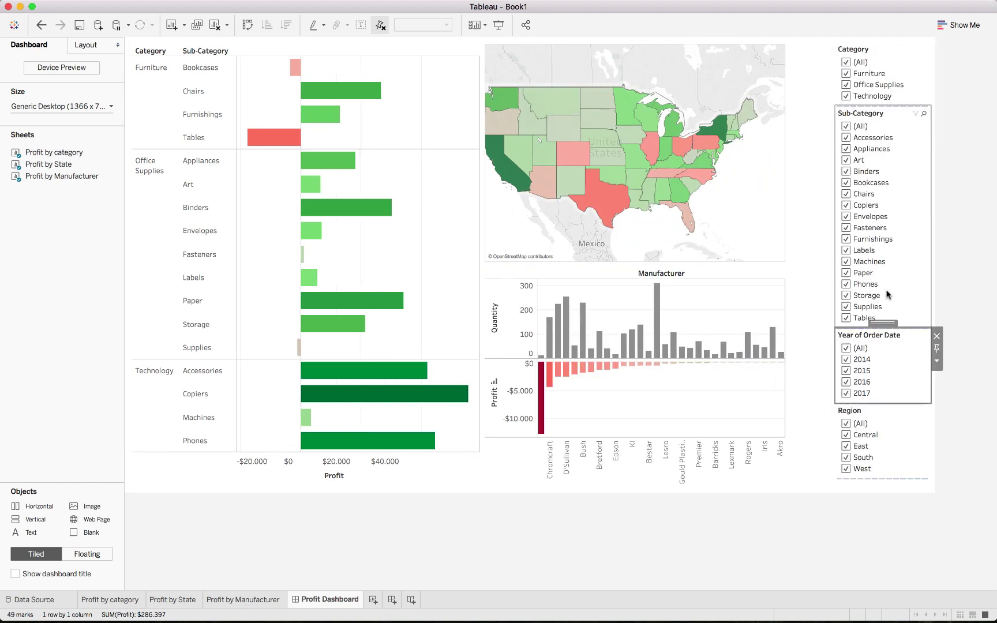
{"action": "left_click_drag", "start_coordinate": [883, 323], "coordinate": [864, 64]}
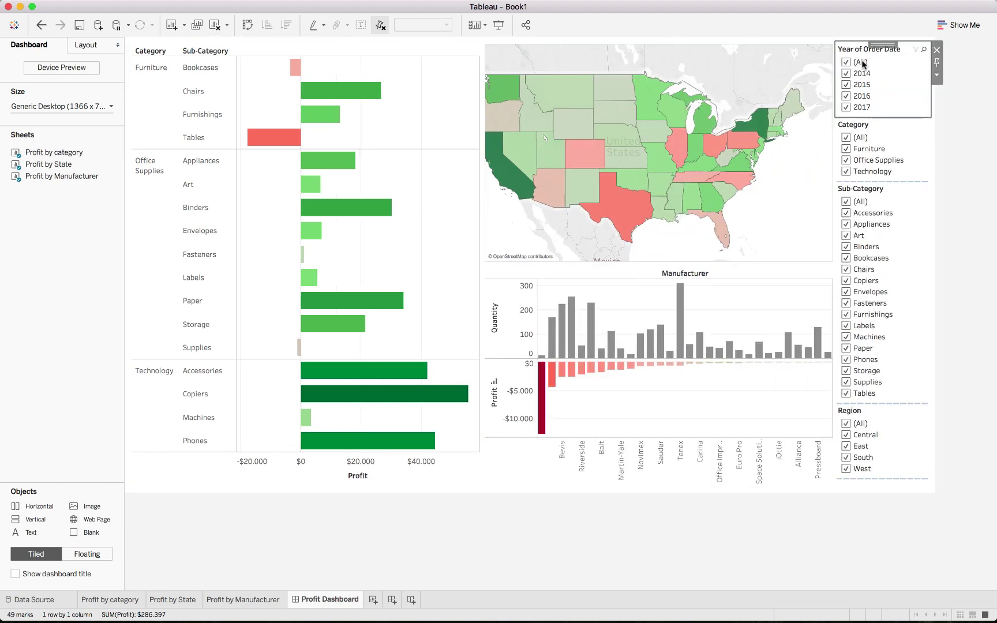
{"action": "left_click", "coordinate": [937, 75]}
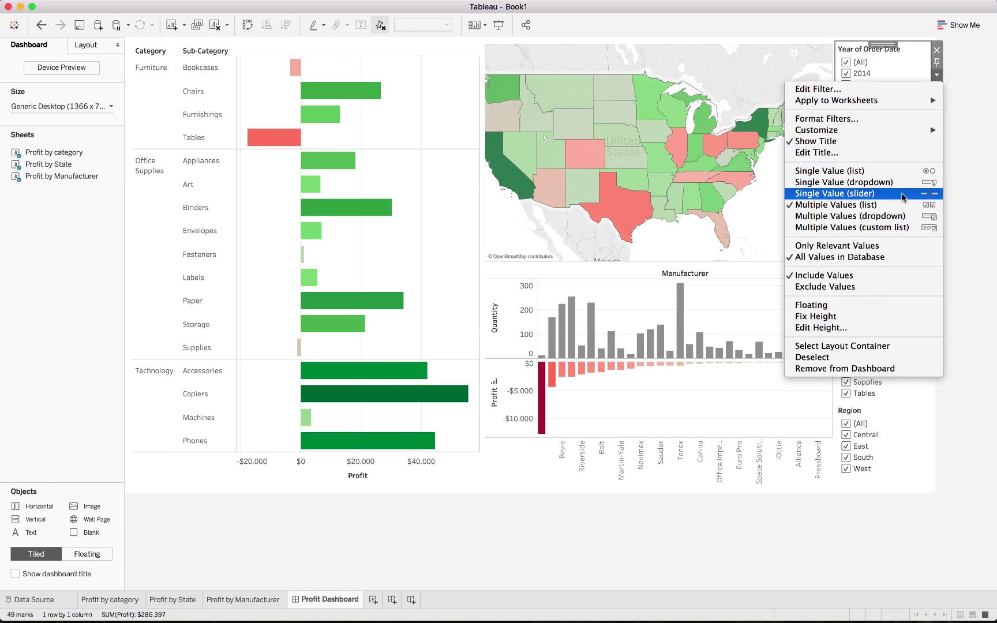
{"action": "left_click", "coordinate": [878, 198]}
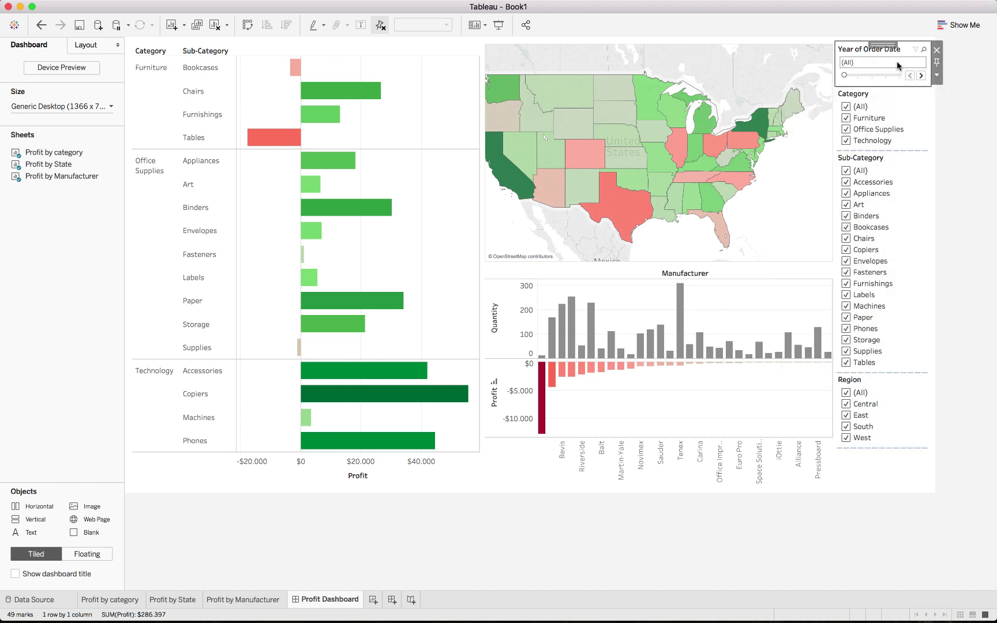
Step the Year of Order Date slider through the years to examine profit by state, then return it to (All)
{"action": "left_click", "coordinate": [921, 76]}
{"action": "left_click", "coordinate": [921, 75]}
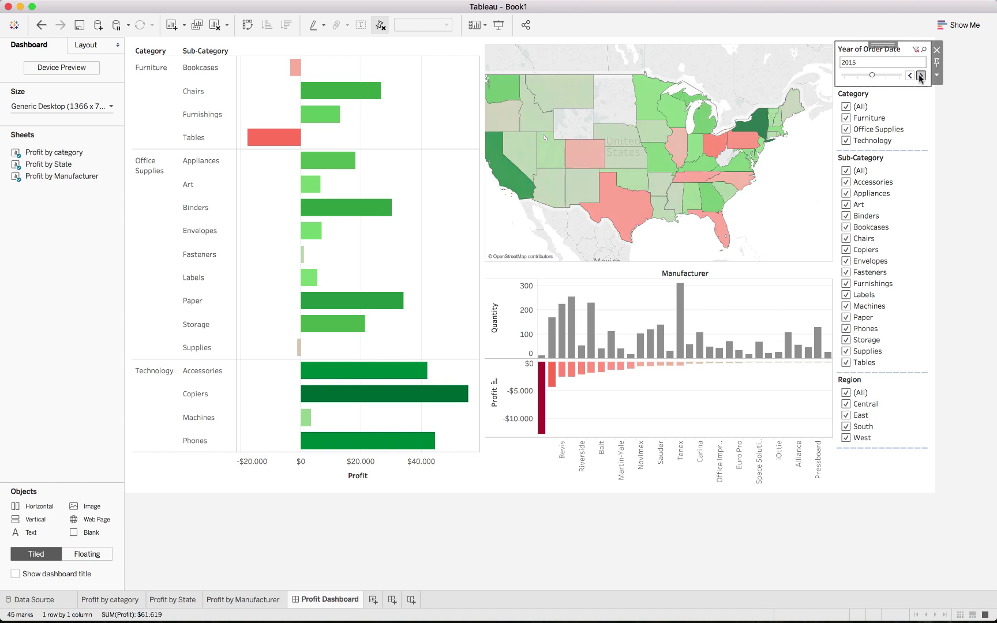
{"action": "left_click", "coordinate": [921, 76]}
{"action": "left_click", "coordinate": [911, 76]}
{"action": "left_click", "coordinate": [911, 76]}
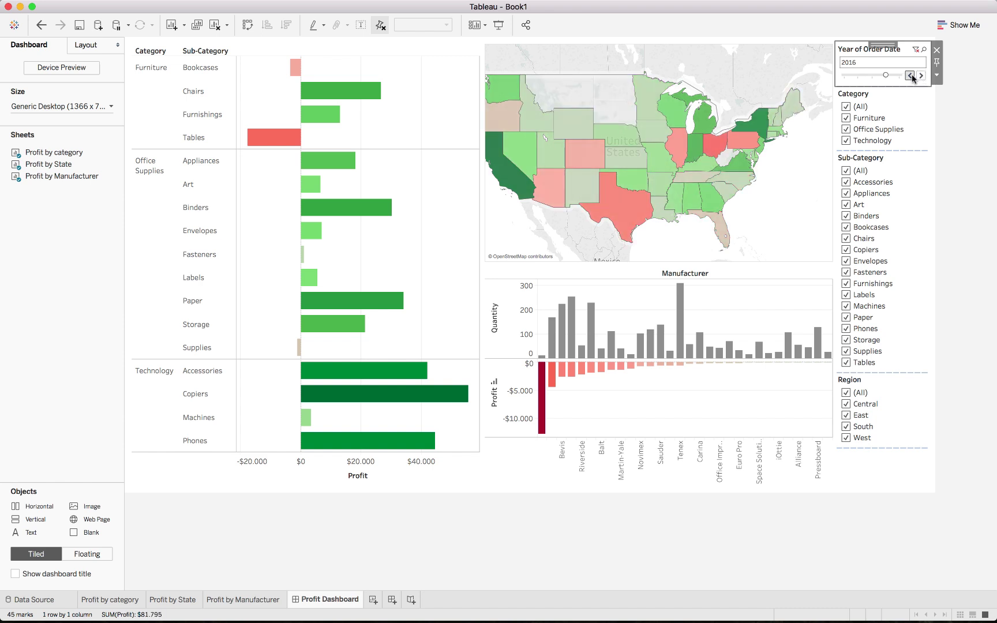
{"action": "left_click", "coordinate": [911, 75]}
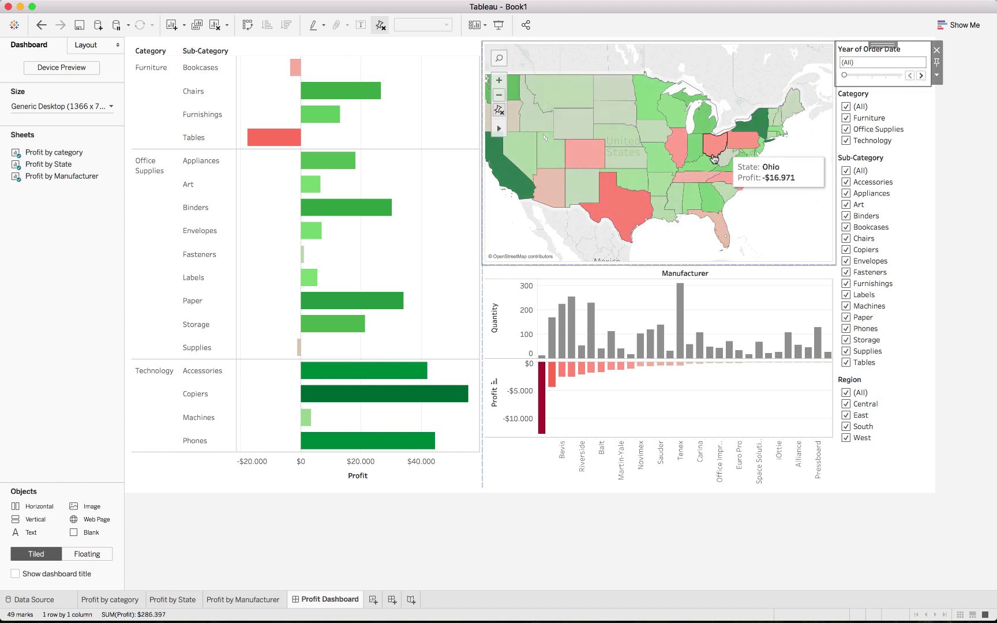
{"action": "left_click", "coordinate": [921, 76]}
{"action": "left_click", "coordinate": [921, 76]}
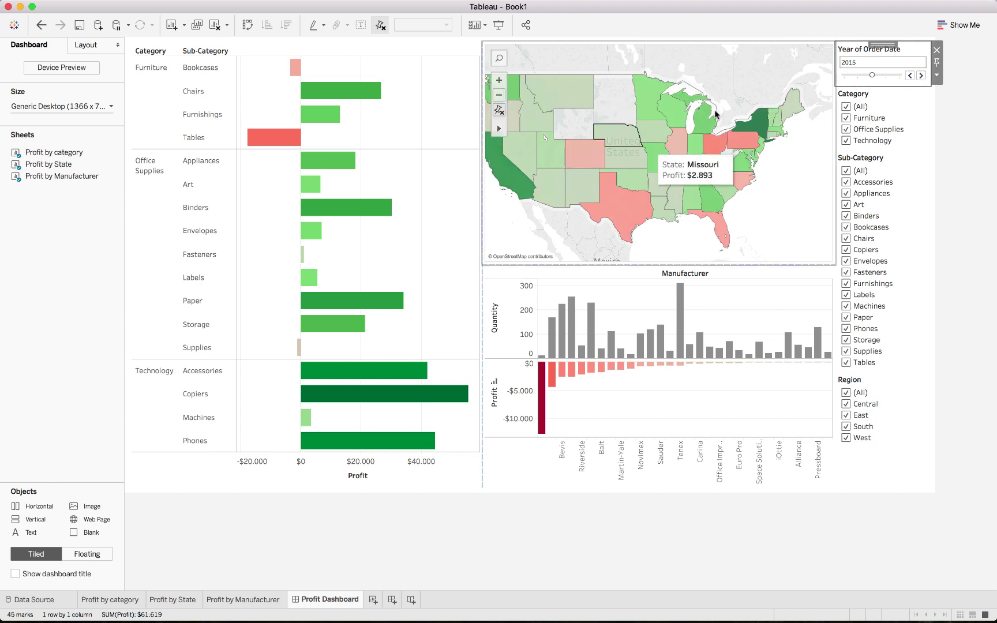
{"action": "mouse_move", "coordinate": [671, 162]}
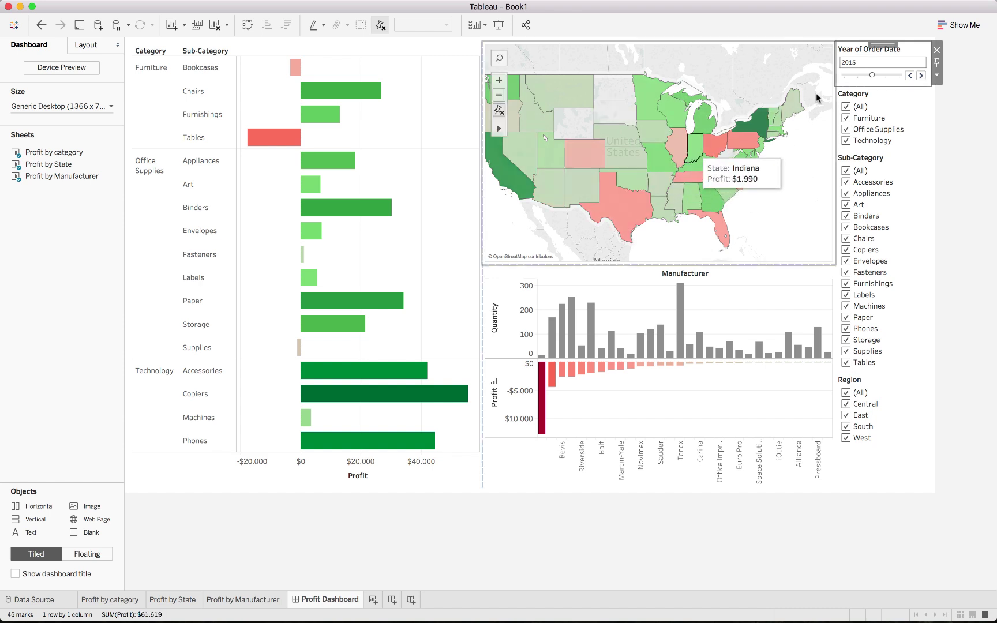
{"action": "left_click", "coordinate": [911, 76]}
{"action": "left_click", "coordinate": [911, 75]}
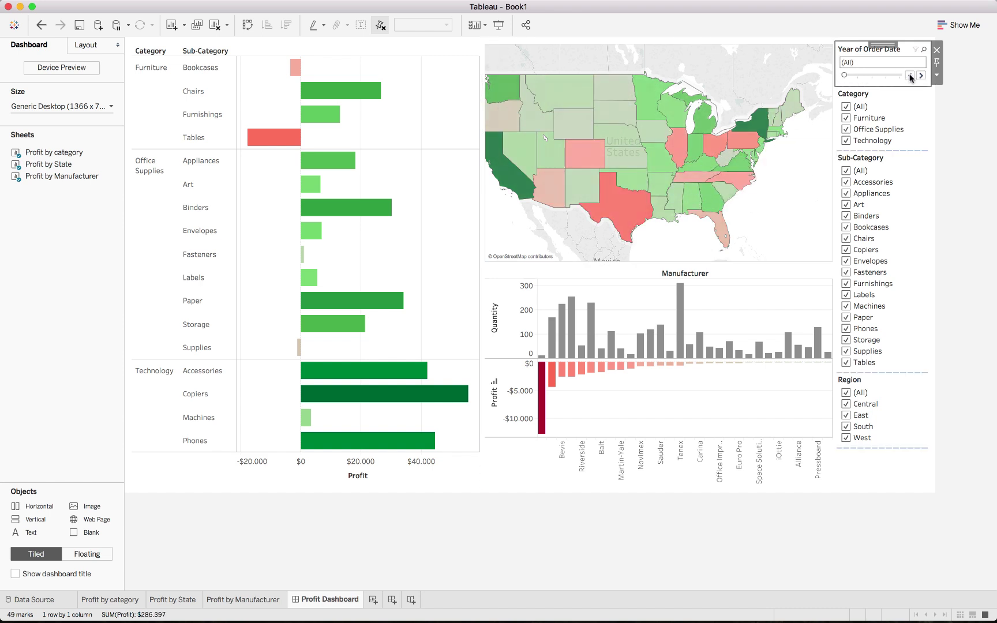
Apply the Year of Order Date filter to all worksheets using related data sources and test it with 2015 before returning to (All)
{"action": "left_click", "coordinate": [938, 76]}
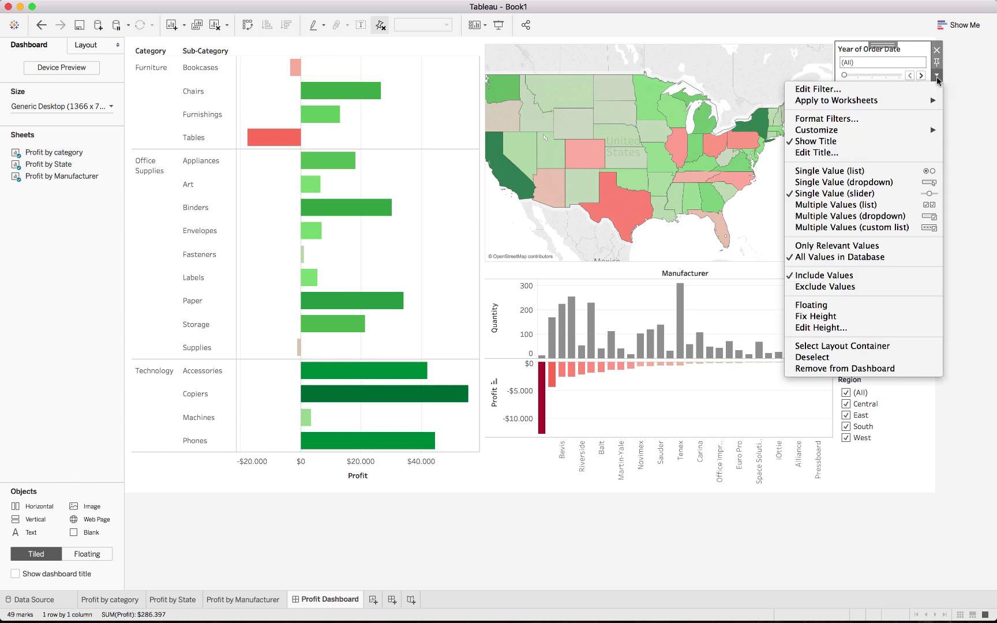
{"action": "mouse_move", "coordinate": [918, 102]}
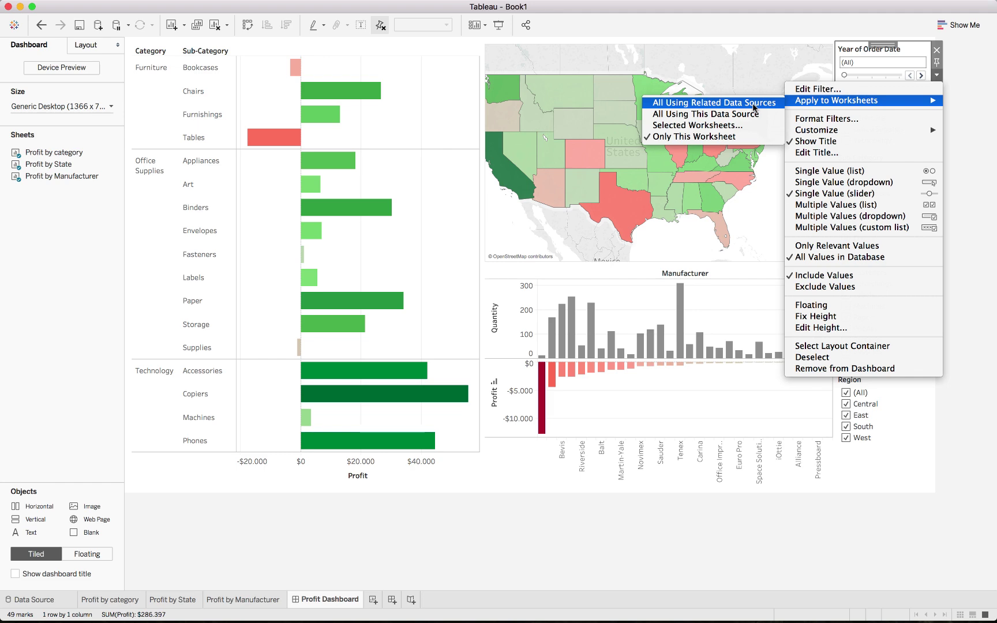
{"action": "left_click", "coordinate": [754, 107]}
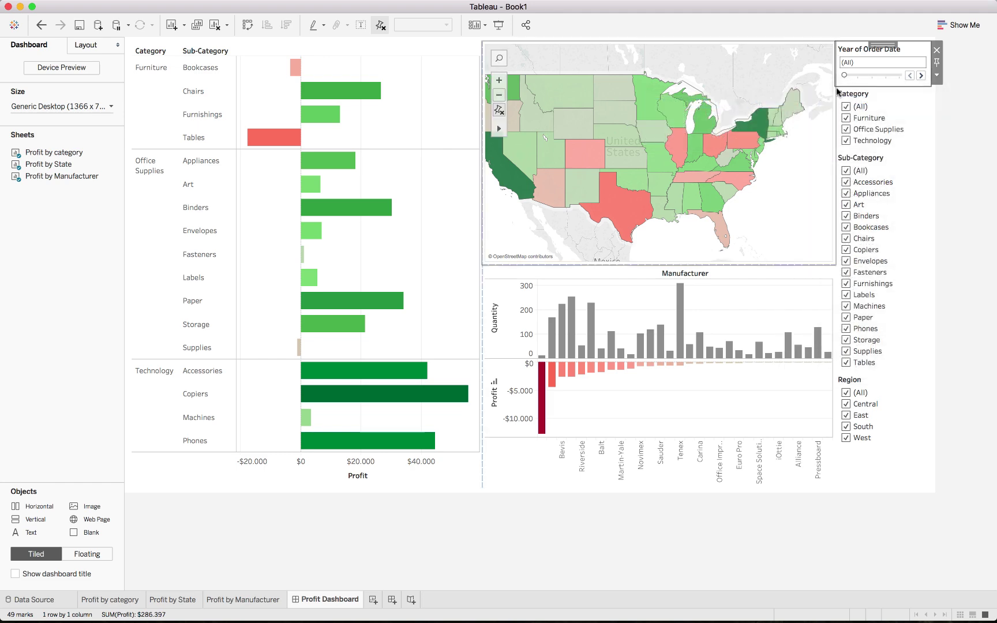
{"action": "left_click", "coordinate": [922, 76]}
{"action": "left_click", "coordinate": [921, 75]}
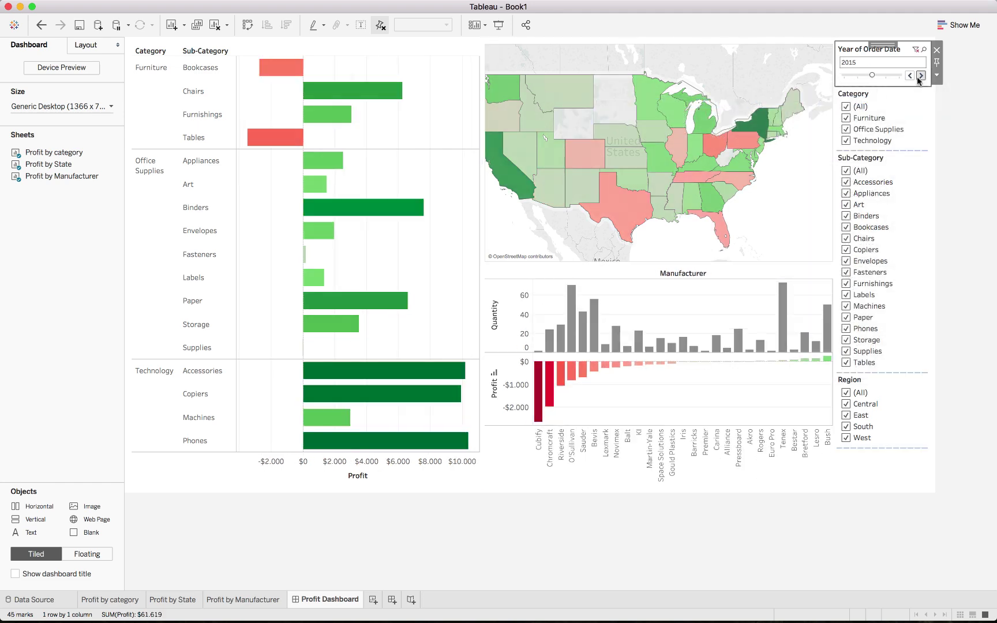
{"action": "left_click", "coordinate": [910, 75]}
{"action": "left_click", "coordinate": [911, 75]}
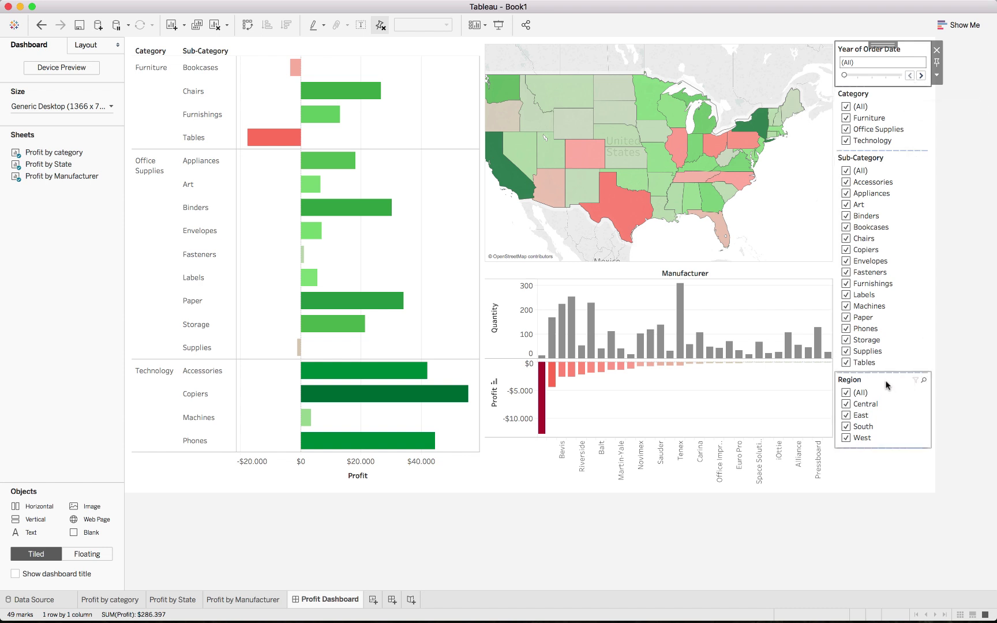
Move the Region filter directly below the Year of Order Date filter and set the year to 2014
{"action": "left_click_drag", "start_coordinate": [884, 368], "coordinate": [878, 95]}
{"action": "left_click", "coordinate": [921, 76]}
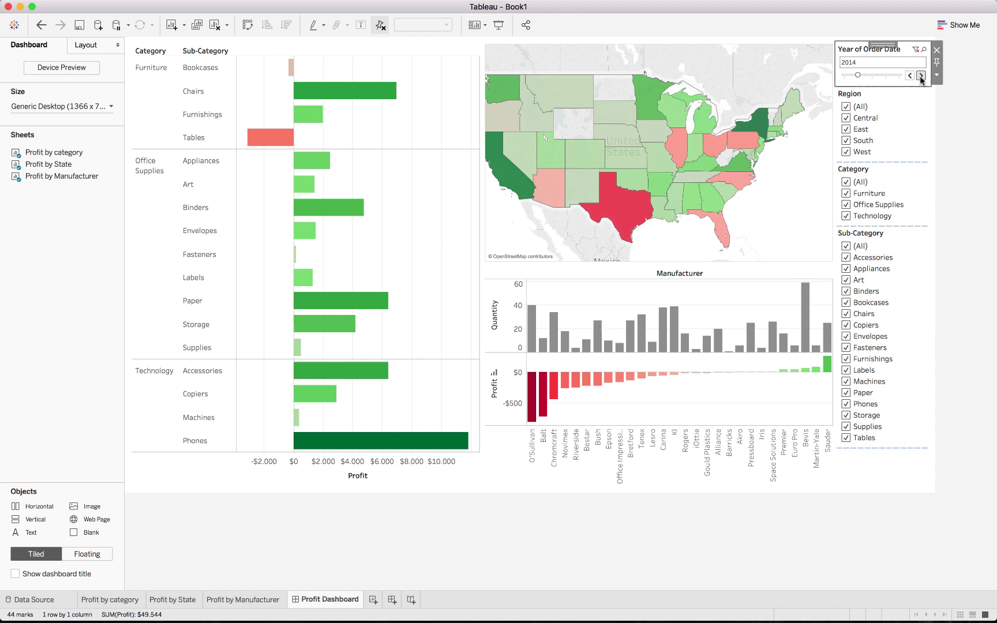
{"action": "left_click", "coordinate": [910, 76]}
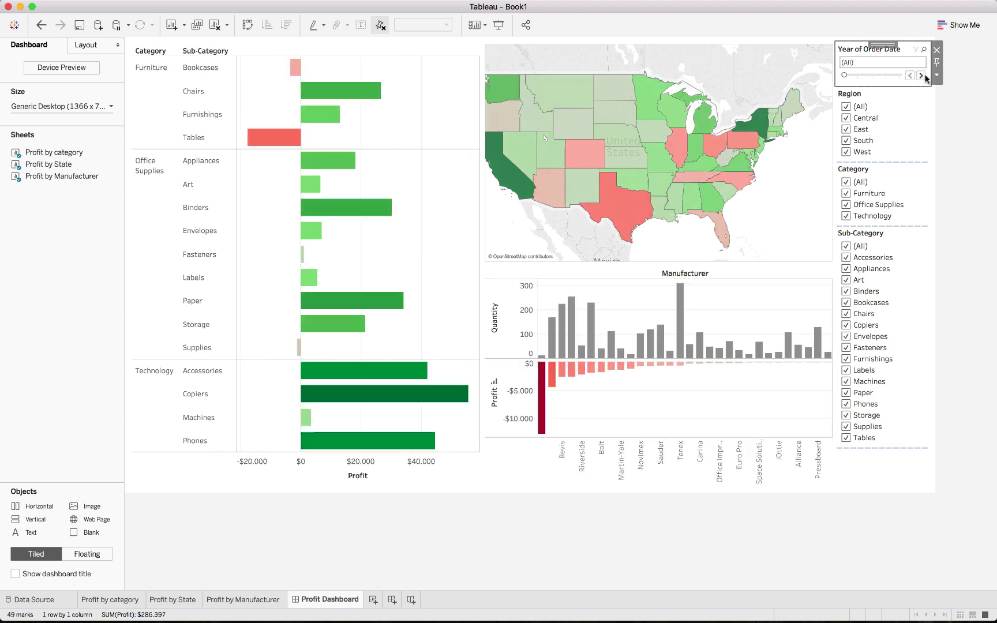
{"action": "left_click", "coordinate": [923, 76]}
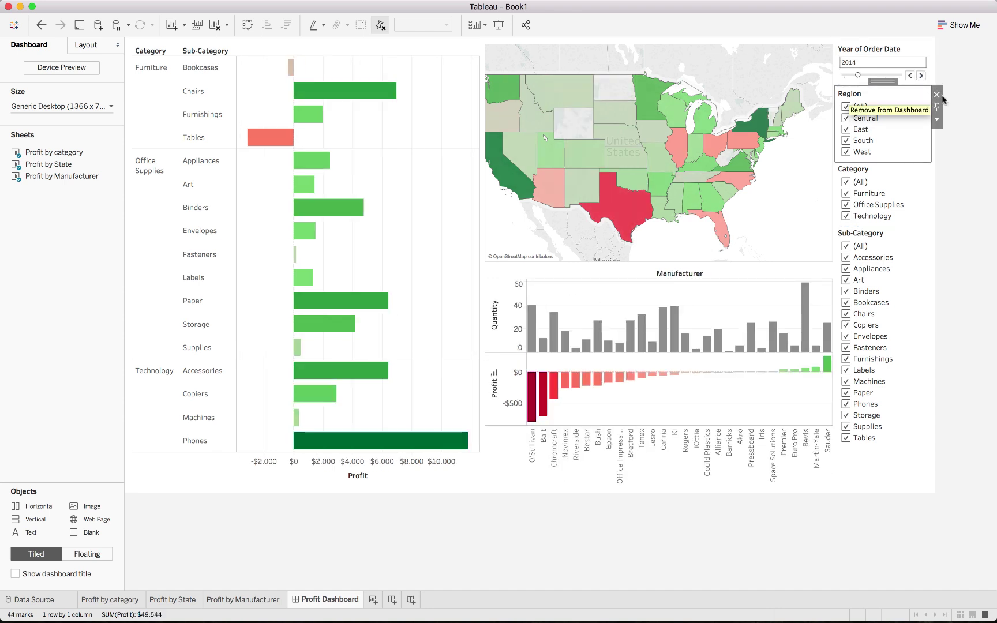
Display the Region filter as a single-value list and try its Central, East, West and South options
{"action": "left_click", "coordinate": [936, 119]}
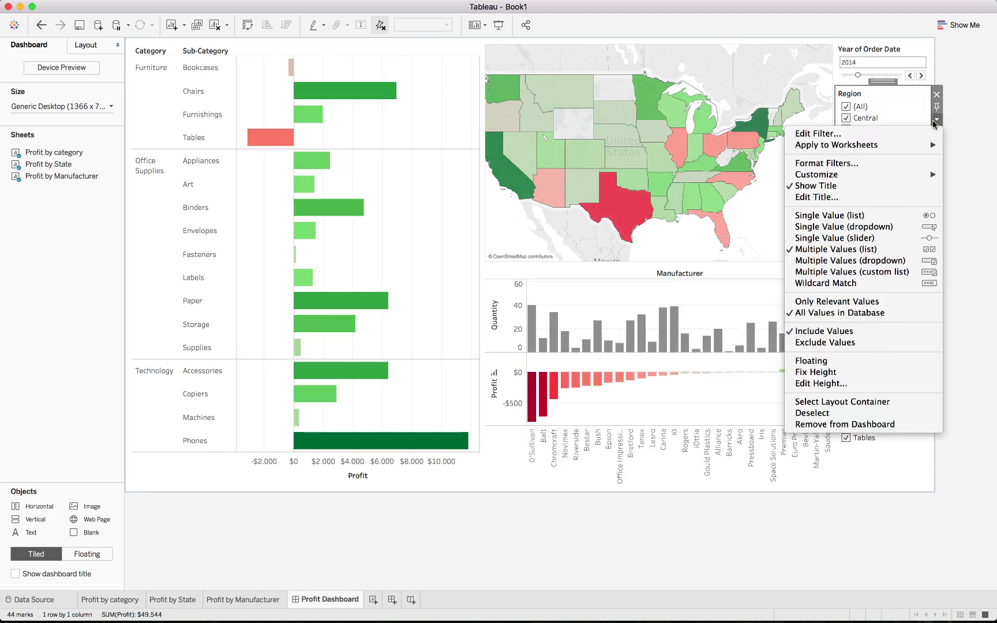
{"action": "left_click", "coordinate": [895, 215]}
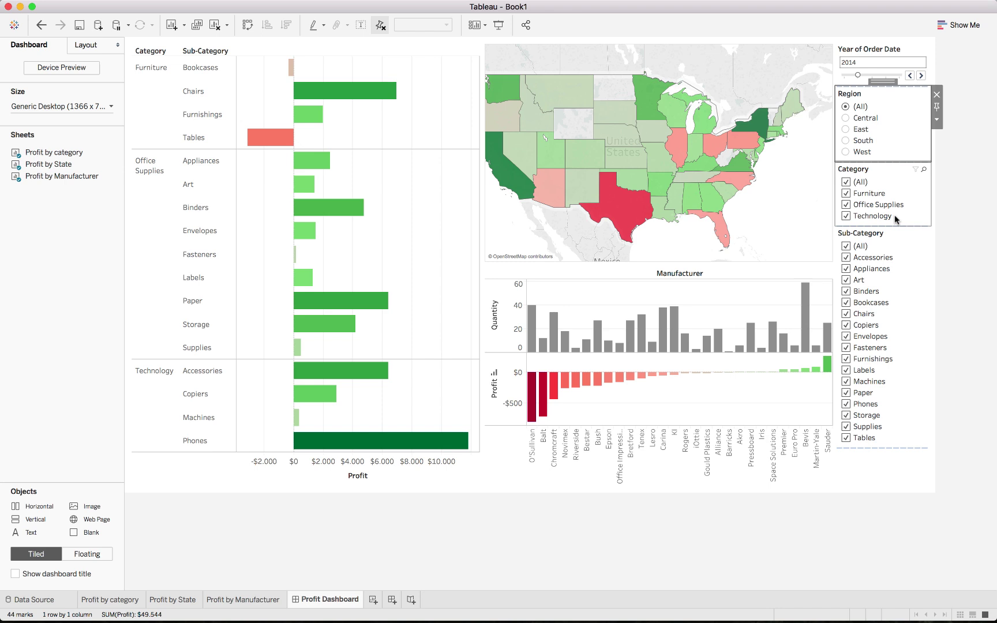
{"action": "left_click", "coordinate": [847, 118]}
{"action": "left_click", "coordinate": [847, 130]}
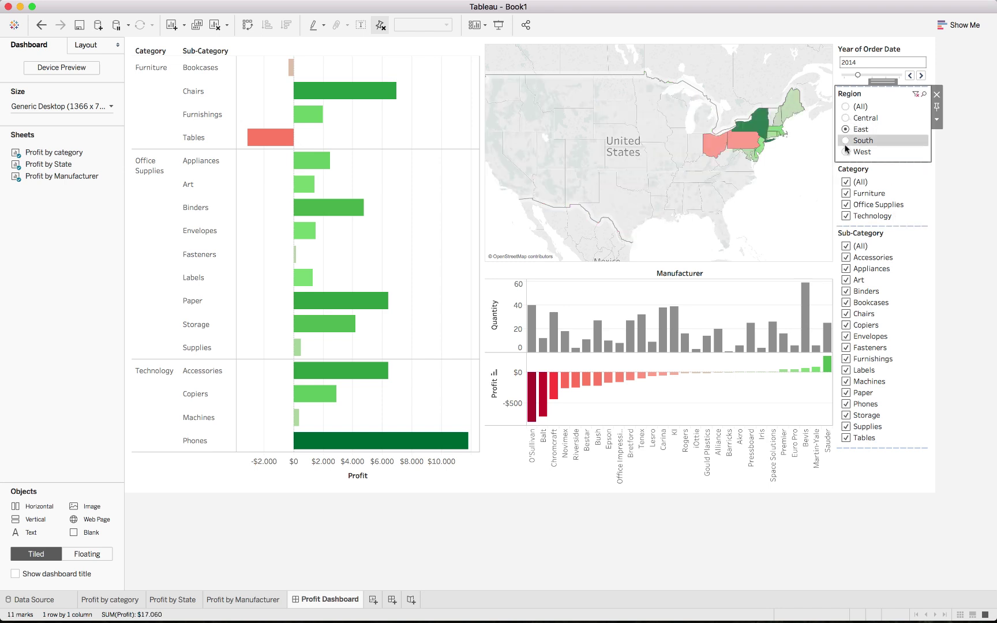
{"action": "left_click", "coordinate": [847, 152]}
{"action": "left_click", "coordinate": [846, 141]}
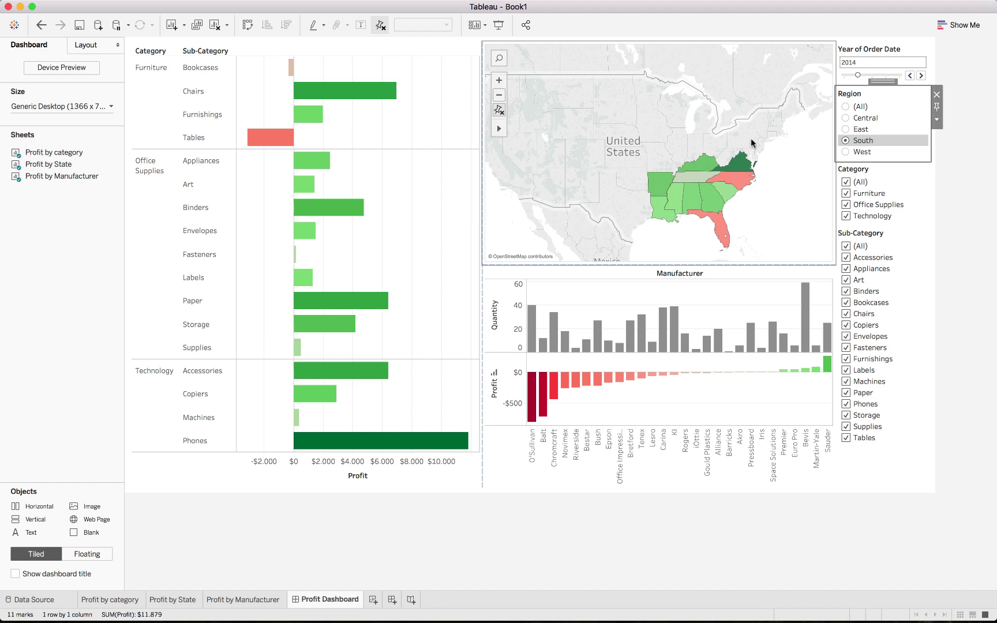
Unpin the state map so it zooms to the filtered states, and cycle through the regions, finishing on Central
{"action": "left_click", "coordinate": [499, 111]}
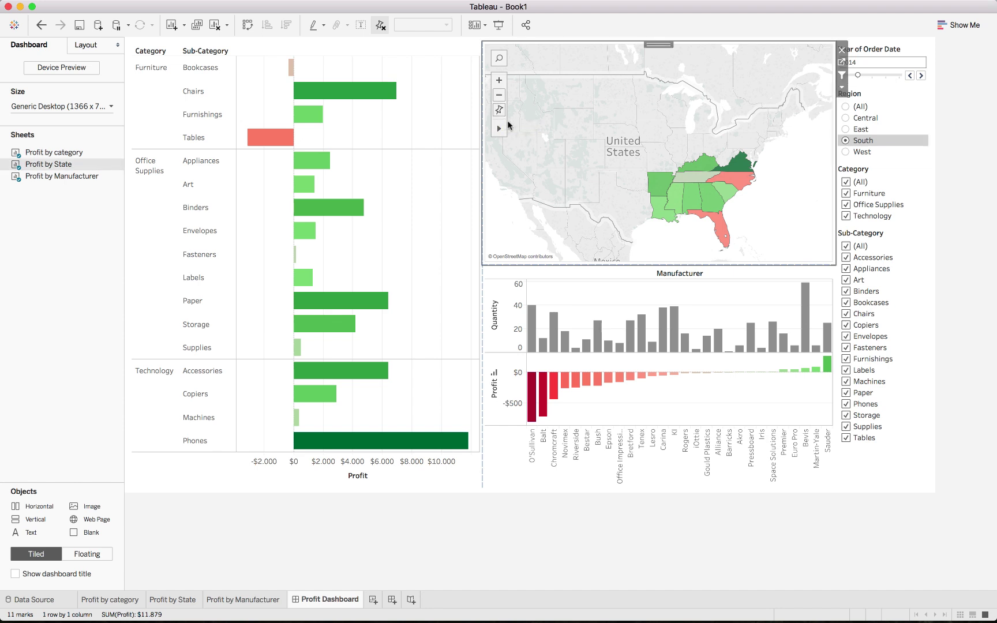
{"action": "left_click", "coordinate": [846, 129]}
{"action": "left_click", "coordinate": [847, 118]}
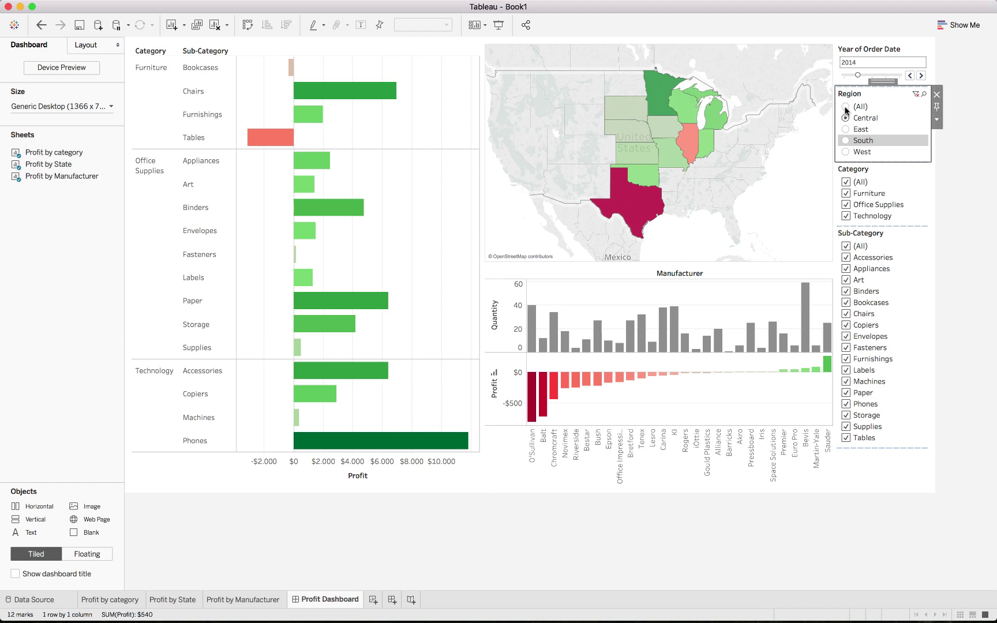
{"action": "left_click", "coordinate": [846, 107]}
{"action": "left_click", "coordinate": [845, 153]}
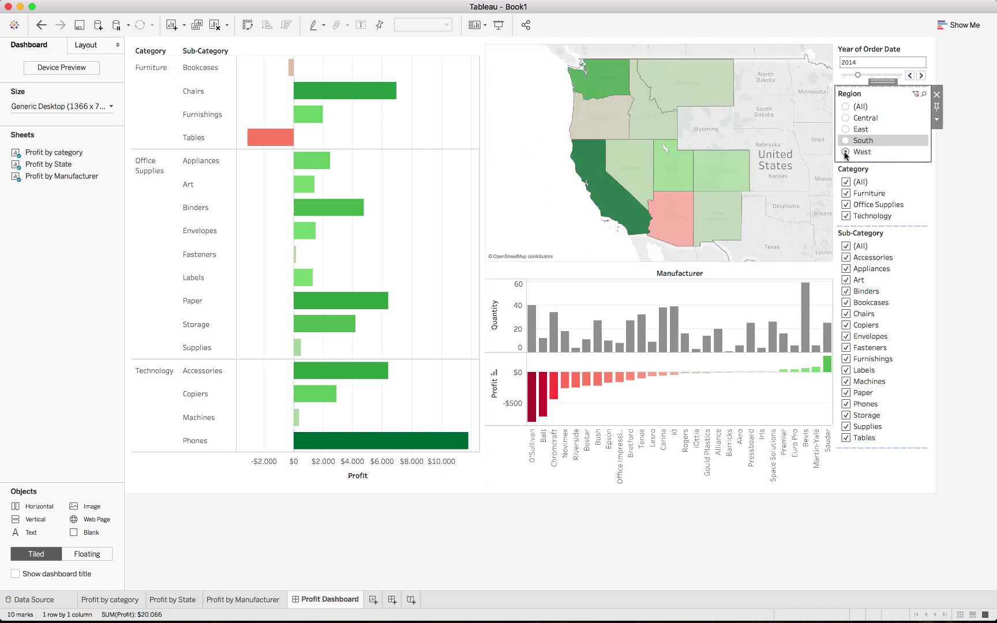
{"action": "left_click", "coordinate": [846, 141]}
{"action": "left_click", "coordinate": [846, 118]}
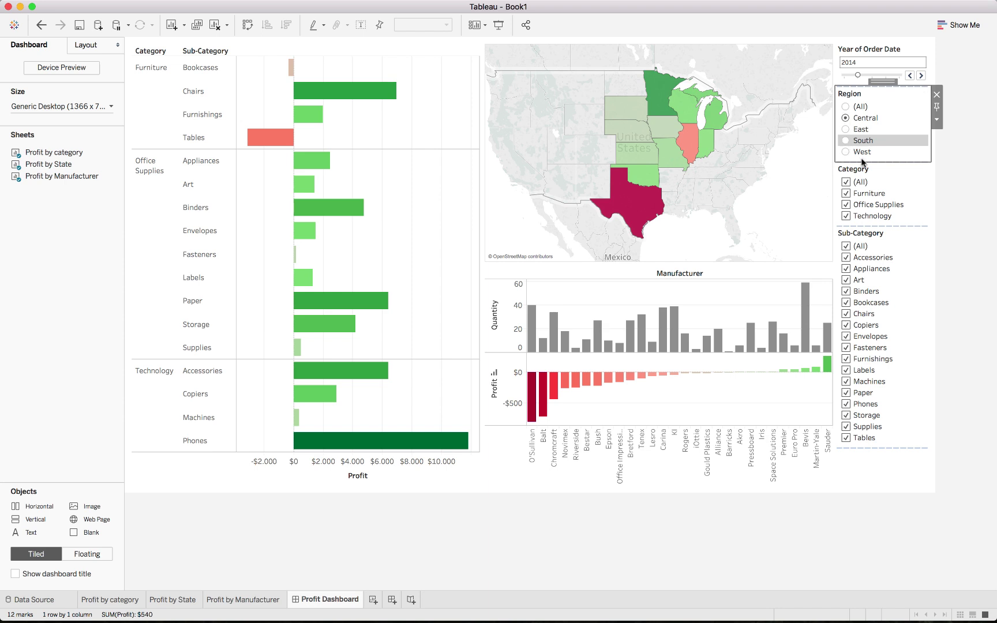
Display the Sub-Category filter as a multiple-values dropdown
{"action": "left_click", "coordinate": [899, 173]}
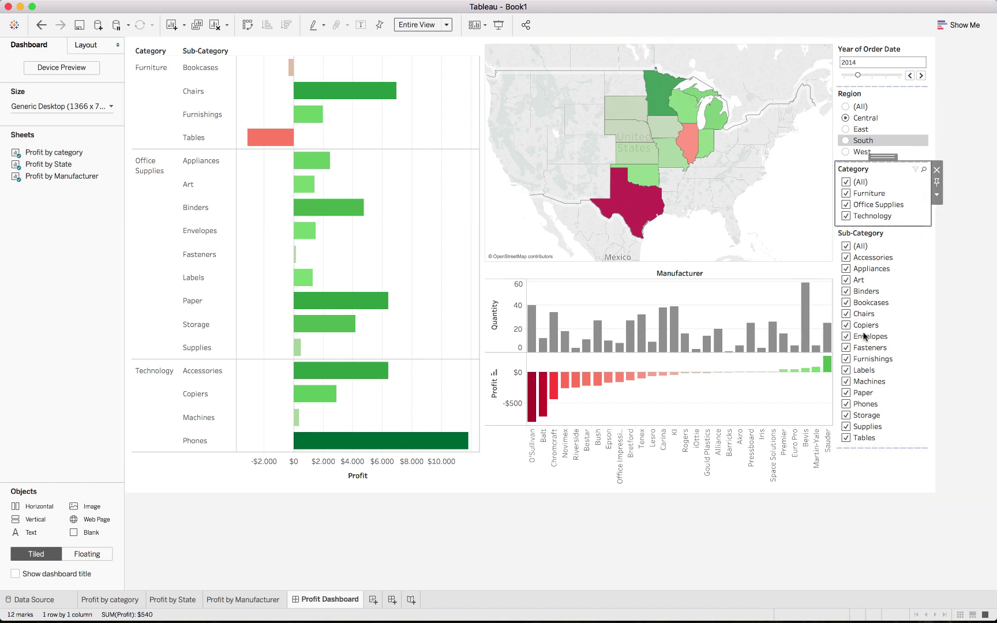
{"action": "left_click", "coordinate": [890, 236]}
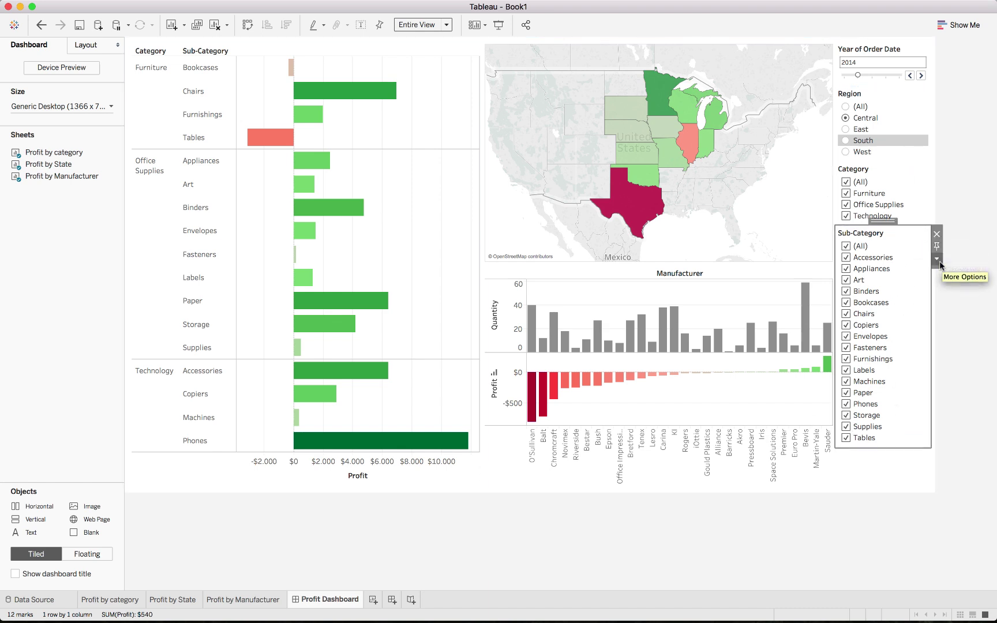
{"action": "left_click", "coordinate": [940, 263]}
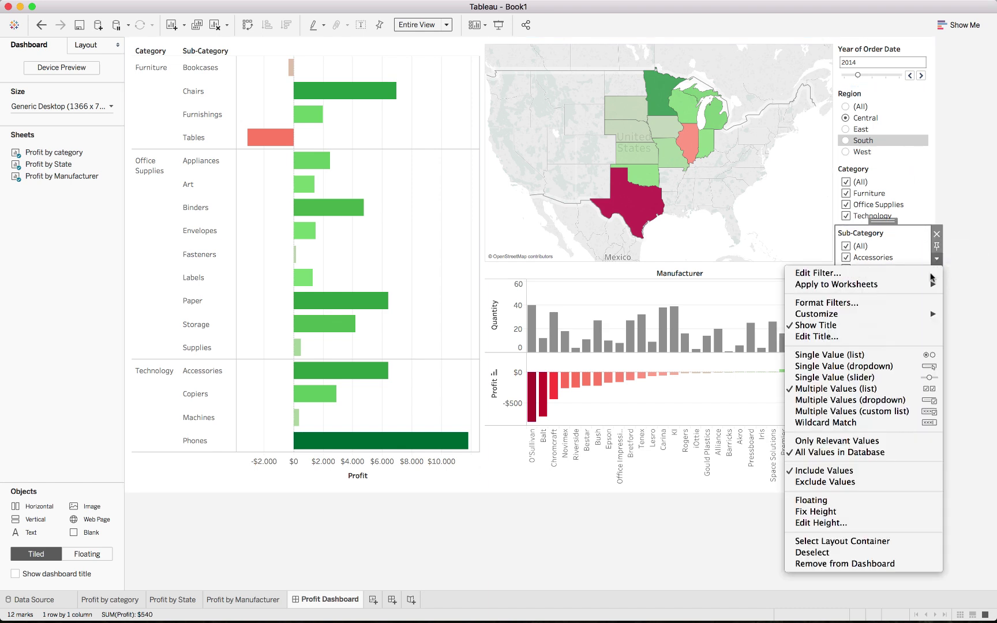
{"action": "left_click", "coordinate": [909, 400]}
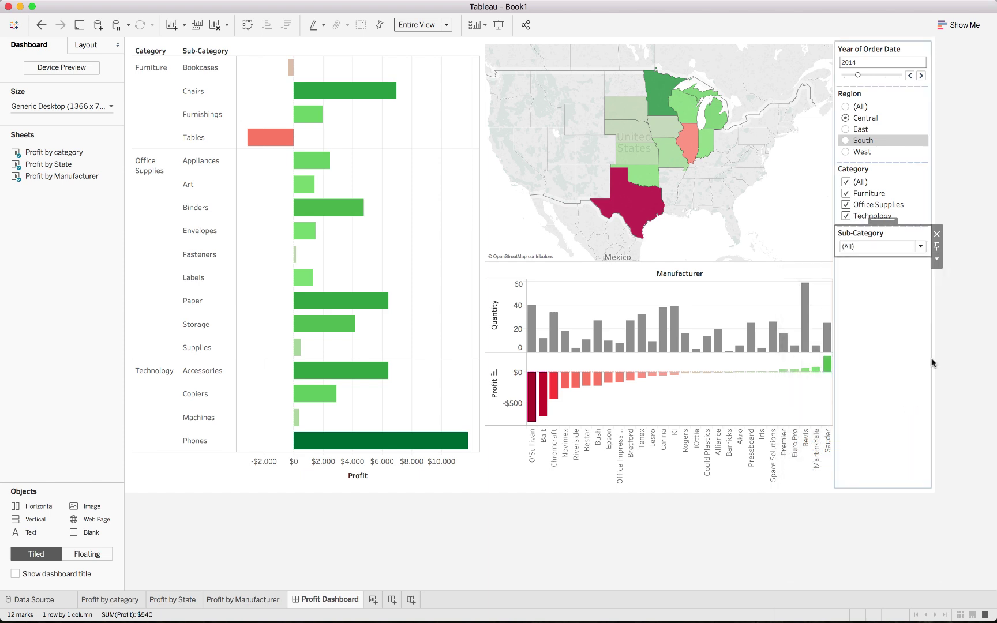
Check the Year of Order Date filter's worksheet scope and apply the Region filter to all worksheets using related data sources
{"action": "left_click", "coordinate": [892, 51]}
{"action": "left_click", "coordinate": [937, 75]}
{"action": "mouse_move", "coordinate": [921, 102]}
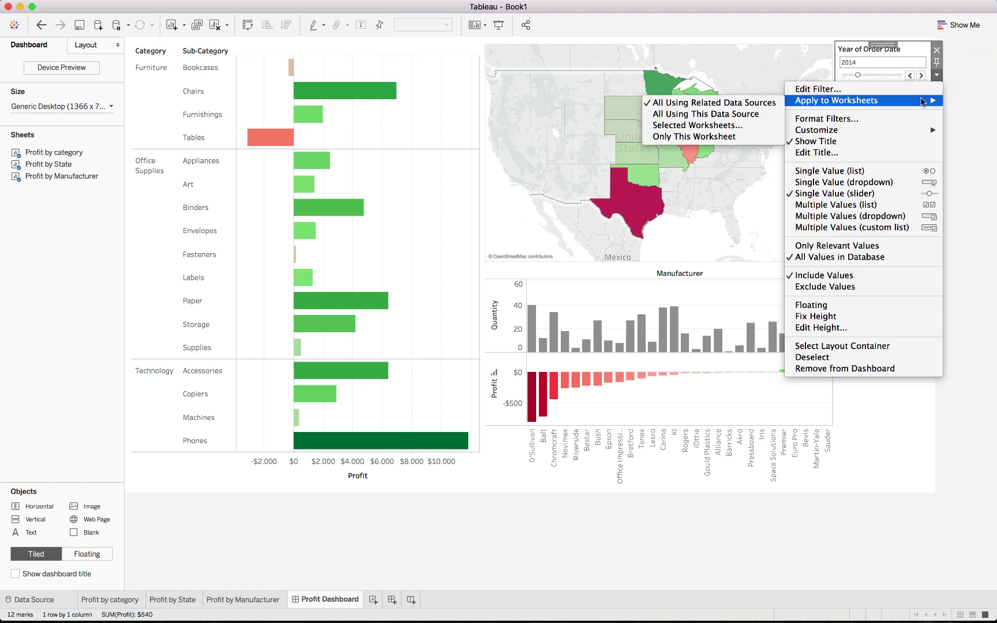
{"action": "left_click", "coordinate": [965, 152]}
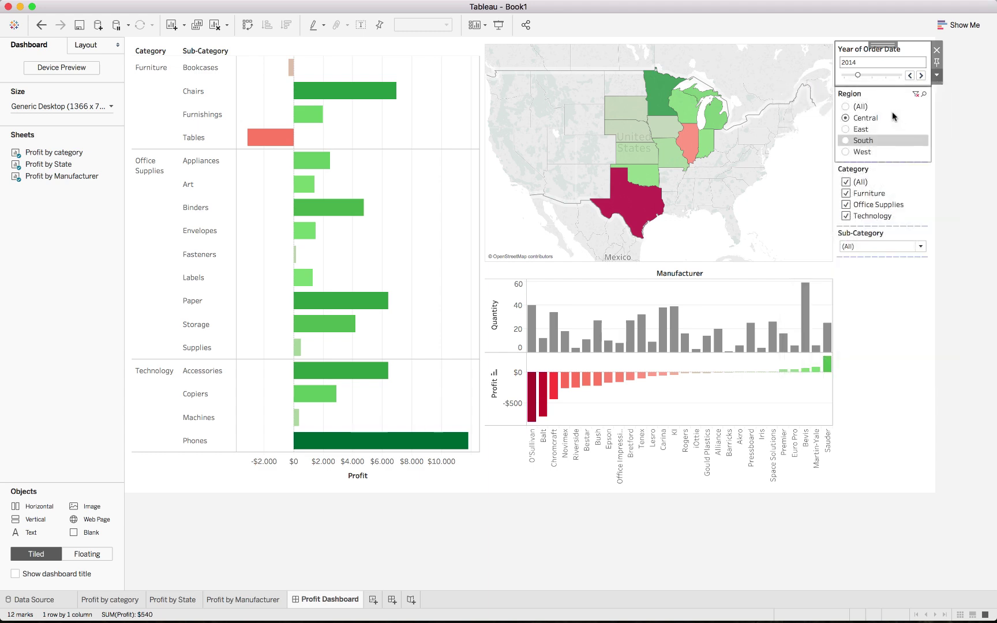
{"action": "left_click", "coordinate": [899, 95]}
{"action": "left_click", "coordinate": [937, 119]}
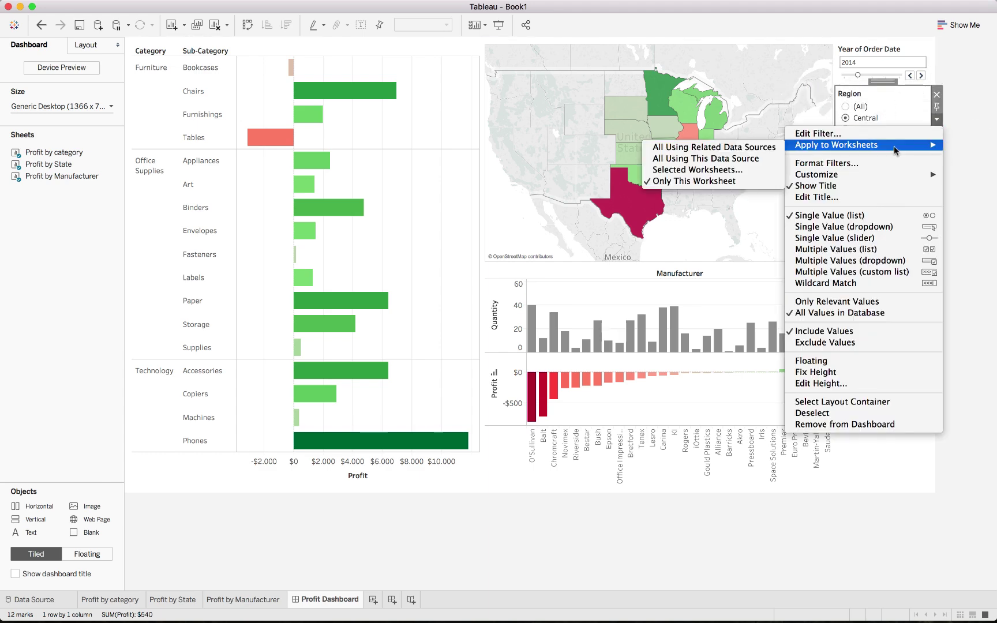
{"action": "mouse_move", "coordinate": [832, 144]}
{"action": "left_click", "coordinate": [690, 144]}
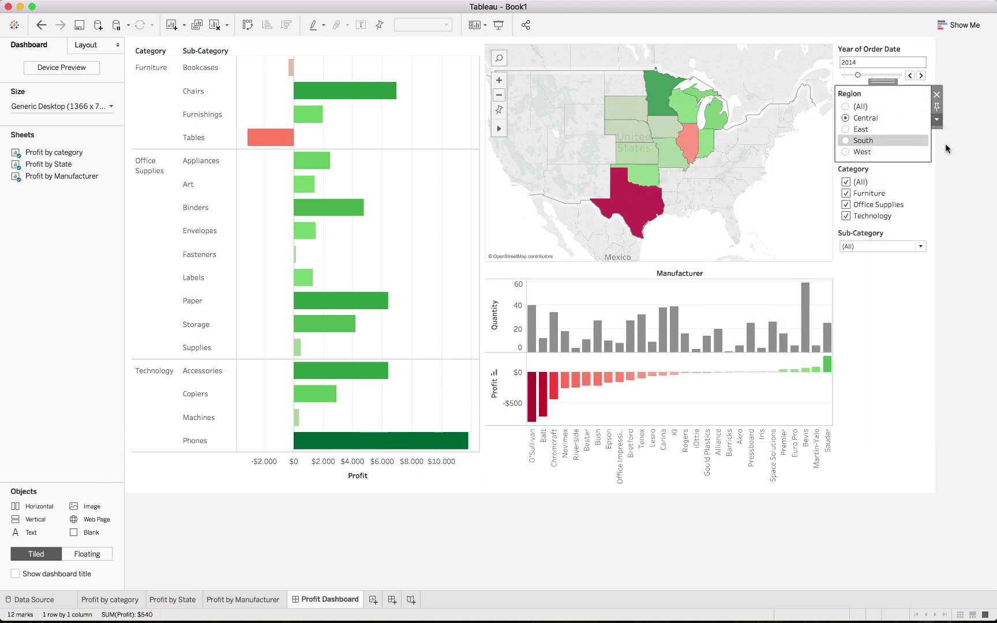
Apply the Category and Sub-Category filters to all worksheets using related data sources
{"action": "left_click", "coordinate": [909, 170]}
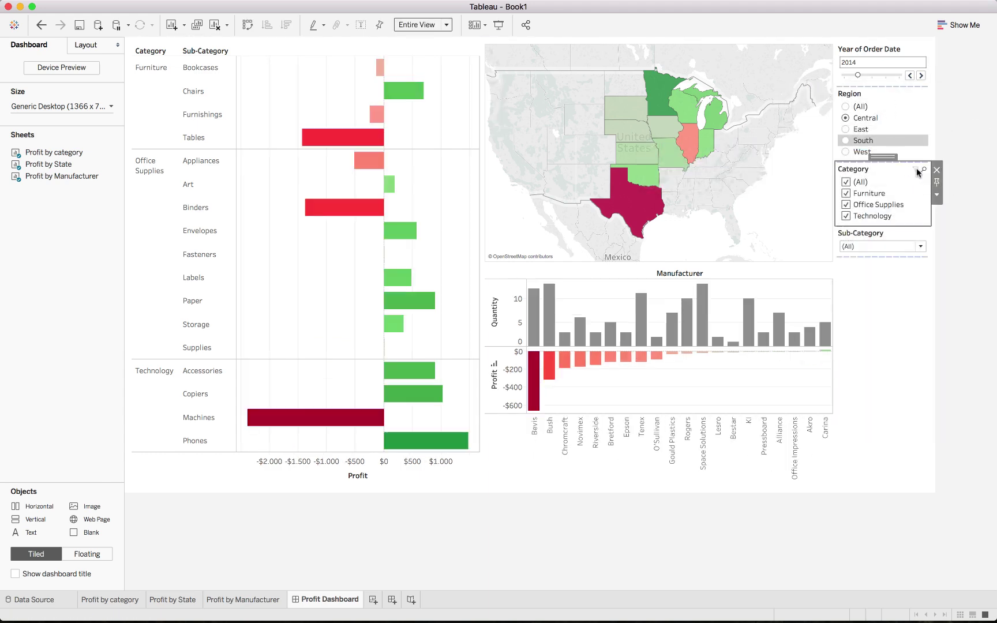
{"action": "left_click", "coordinate": [936, 195]}
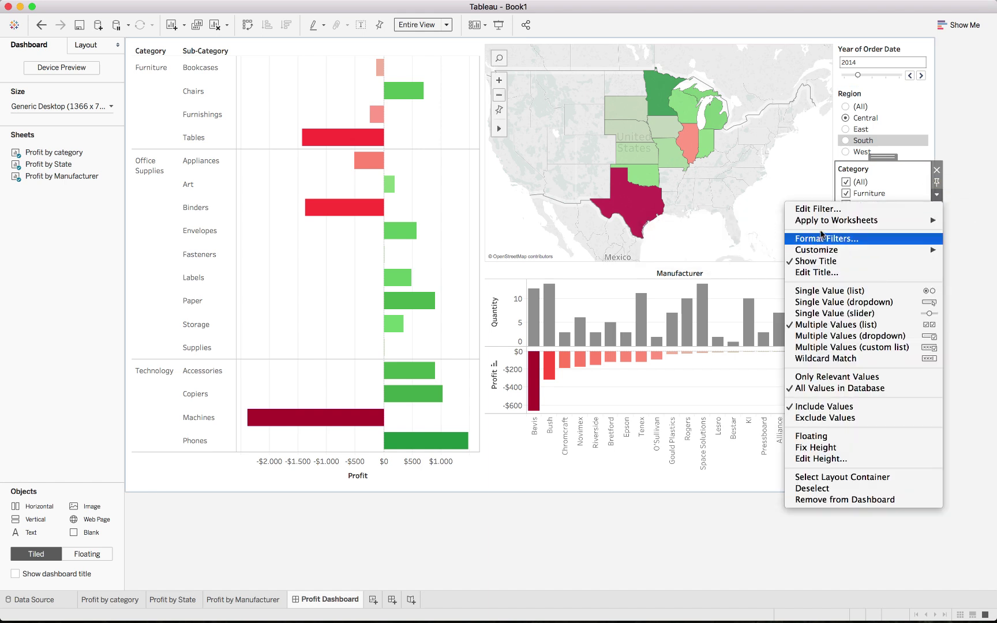
{"action": "left_click", "coordinate": [742, 224]}
{"action": "left_click", "coordinate": [916, 238]}
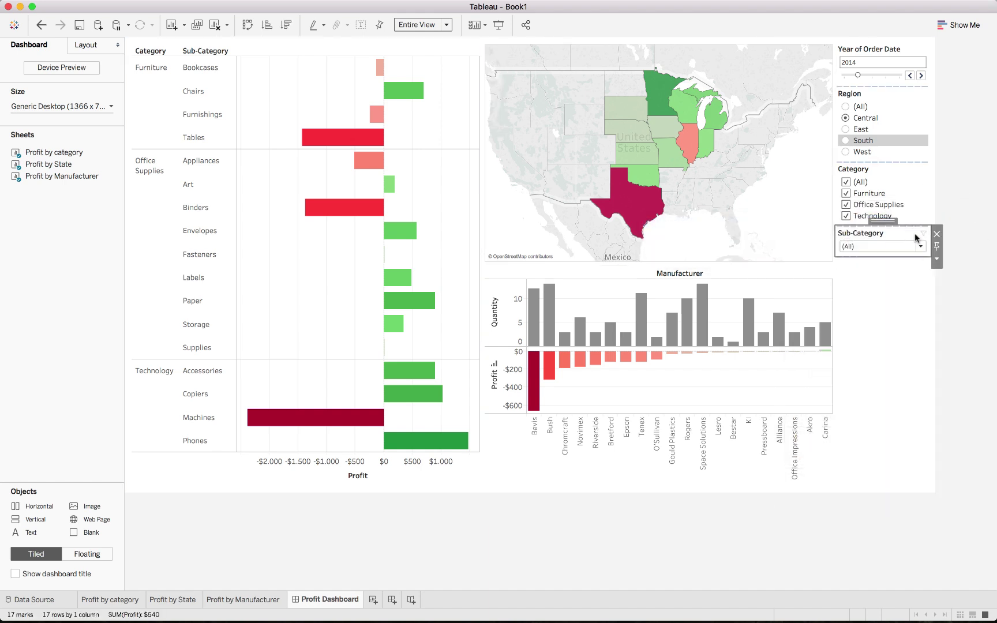
{"action": "left_click", "coordinate": [936, 258]}
{"action": "mouse_move", "coordinate": [837, 284]}
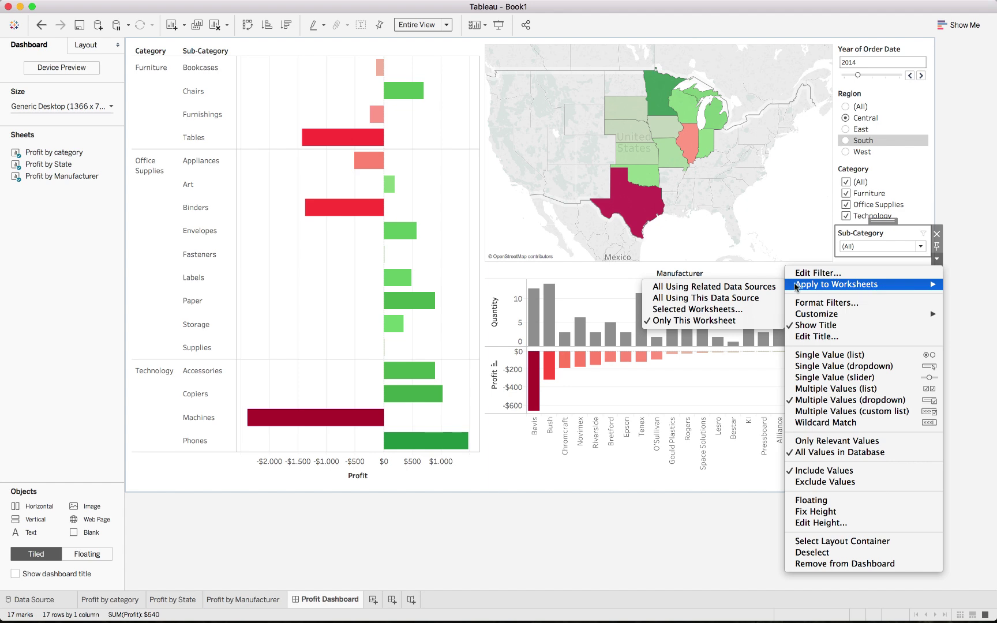
{"action": "left_click", "coordinate": [711, 287]}
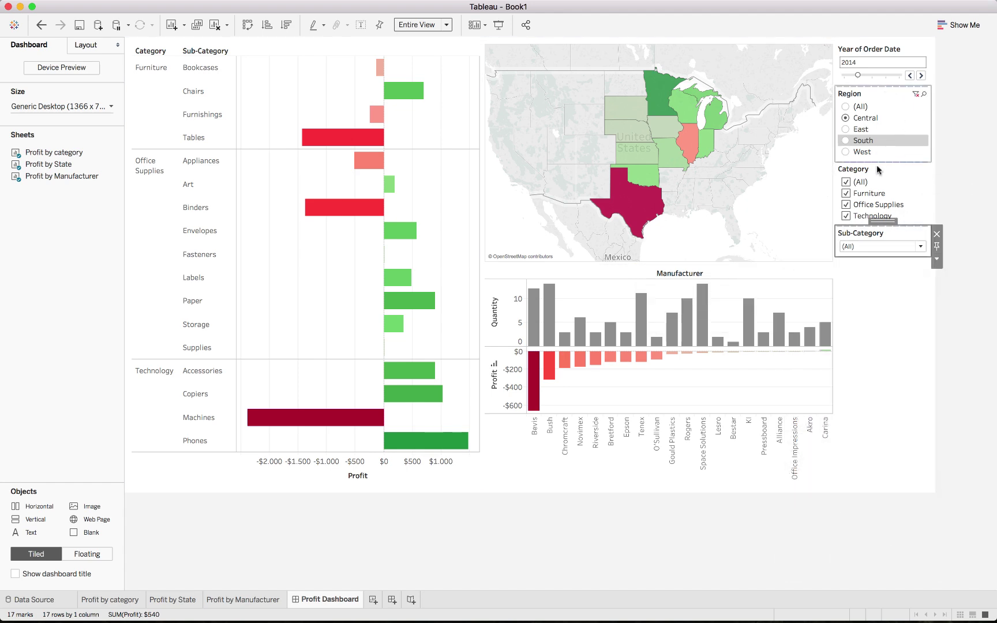
Limit the Sub-Category filter to only relevant values and open its list of options
{"action": "left_click", "coordinate": [937, 260]}
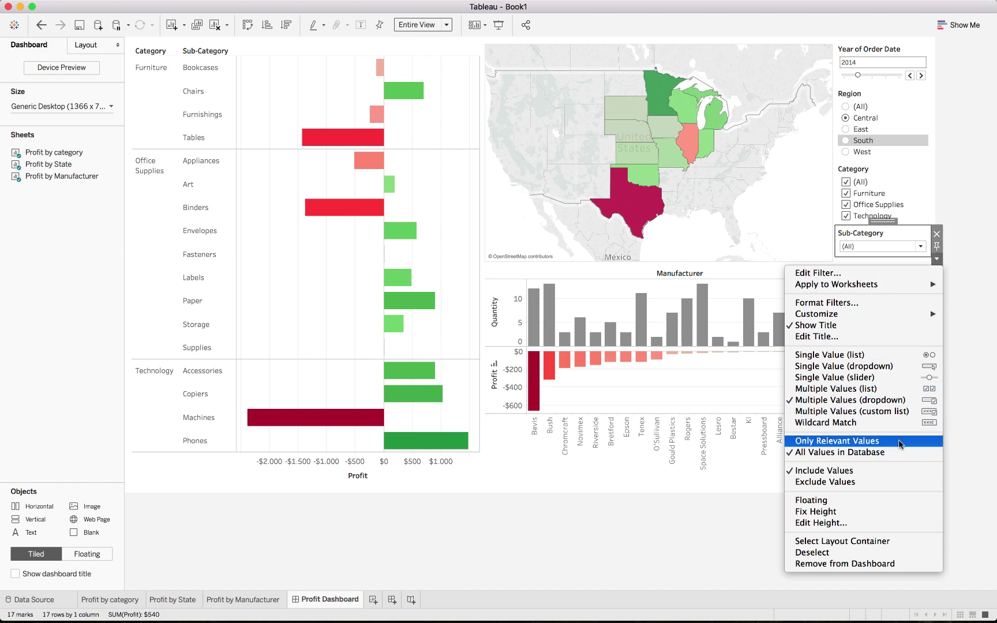
{"action": "left_click", "coordinate": [899, 442]}
{"action": "left_click", "coordinate": [920, 247]}
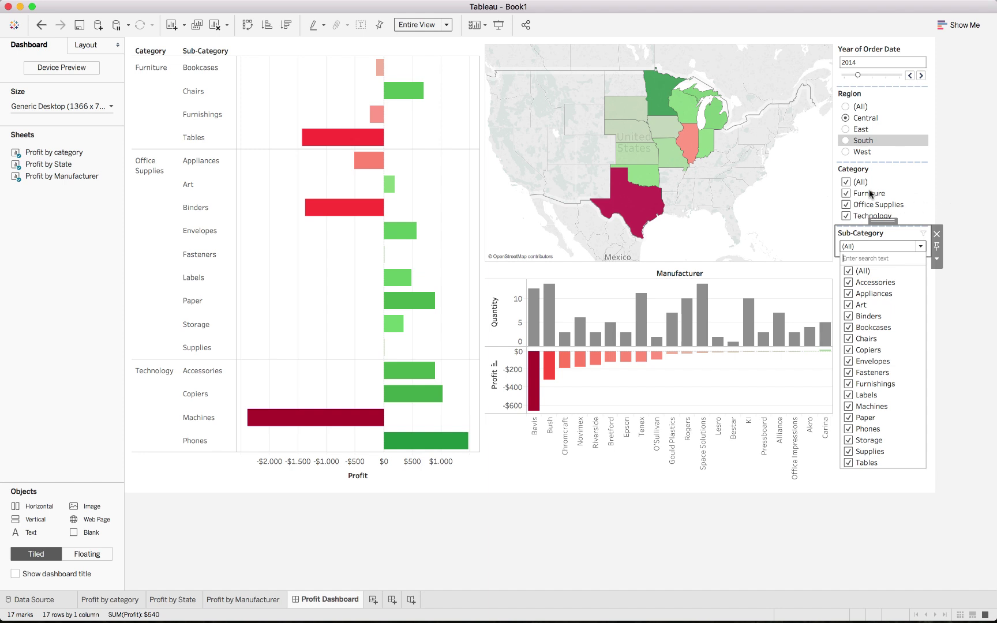
Exclude Furniture and Office Supplies from the Category filter, check the Sub-Category options, and include Office Supplies again to recheck them
{"action": "left_click", "coordinate": [848, 196]}
{"action": "left_click", "coordinate": [846, 204]}
{"action": "left_click", "coordinate": [846, 194]}
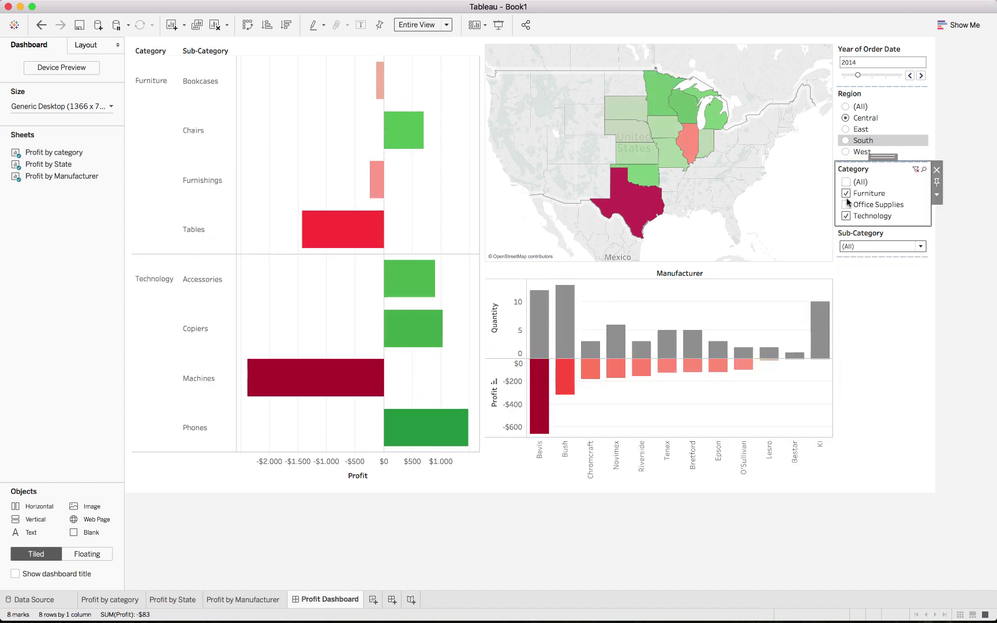
{"action": "left_click", "coordinate": [919, 246]}
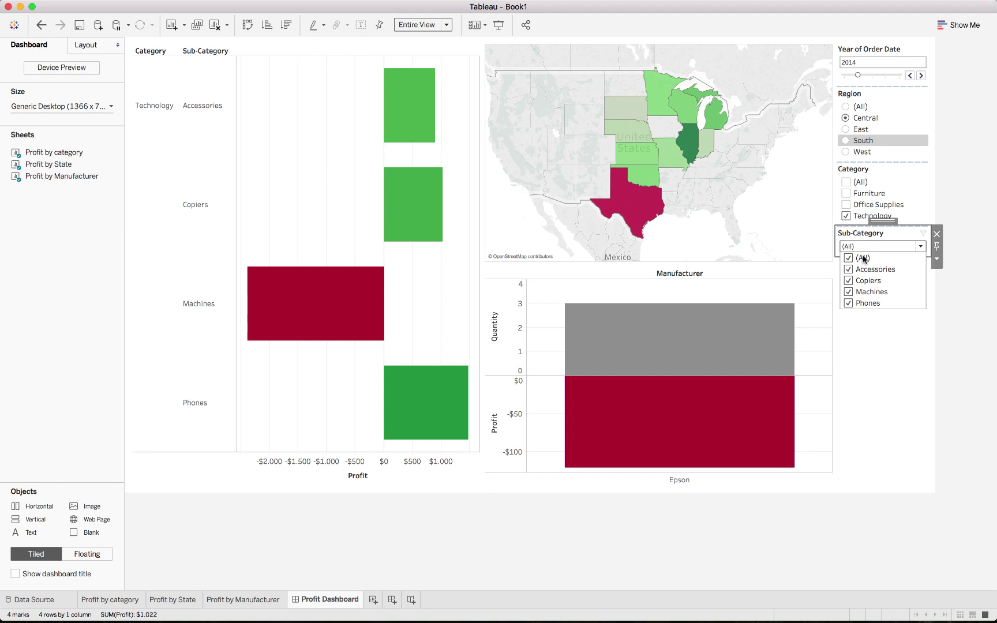
{"action": "left_click", "coordinate": [846, 205]}
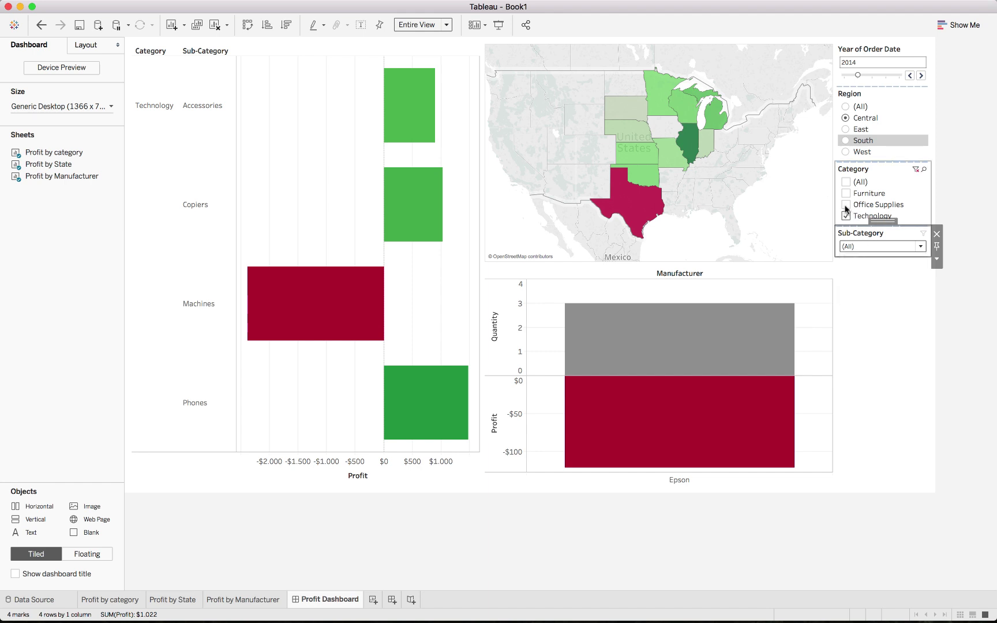
{"action": "left_click", "coordinate": [846, 204]}
{"action": "left_click", "coordinate": [910, 246]}
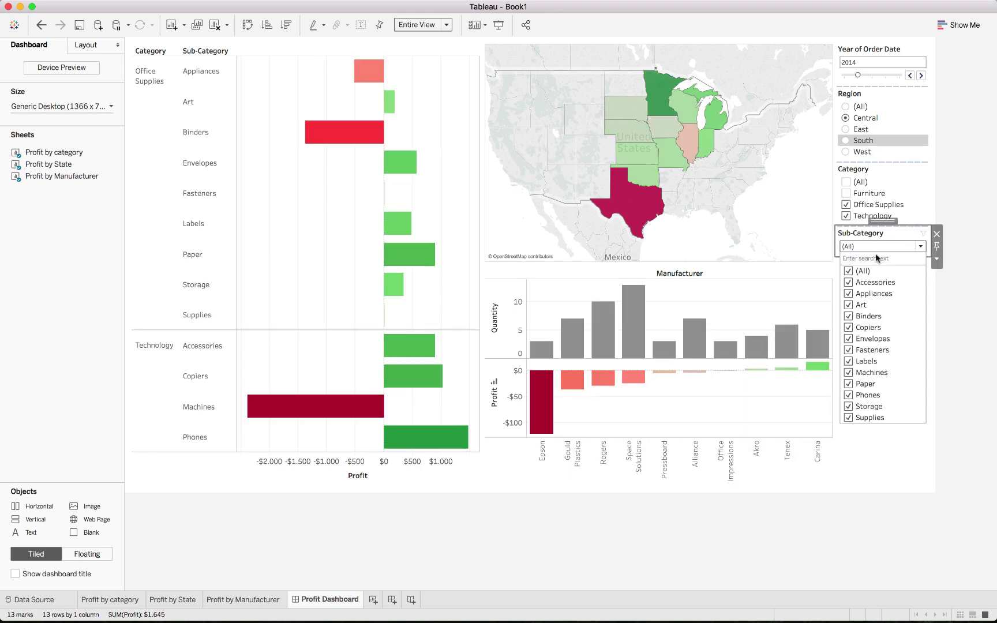
{"action": "left_click", "coordinate": [950, 302]}
Limit the Category, Region and Year of Order Date filters to only relevant values
{"action": "left_click", "coordinate": [896, 169]}
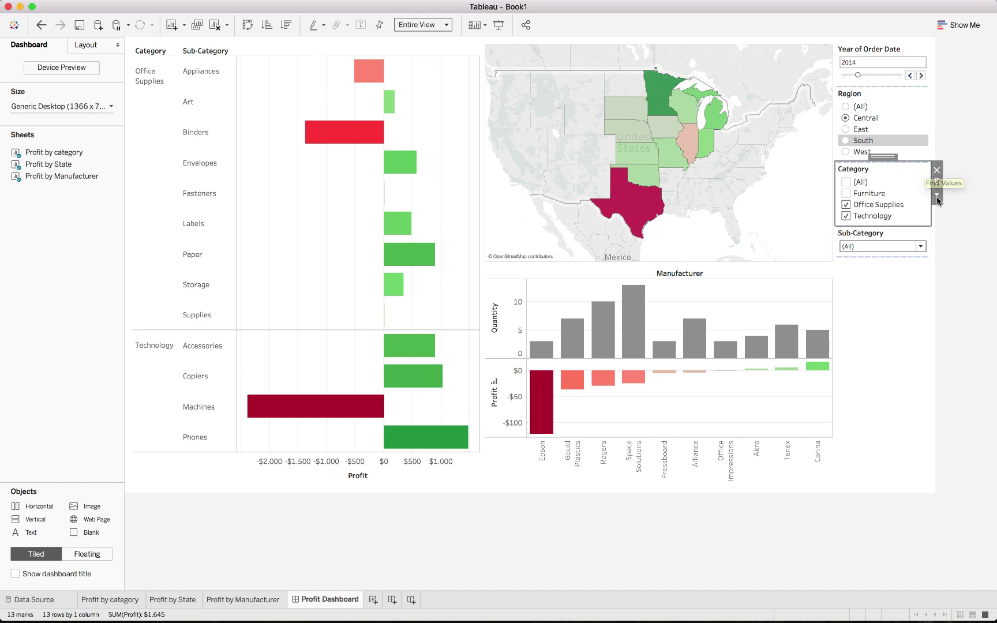
{"action": "left_click", "coordinate": [937, 195]}
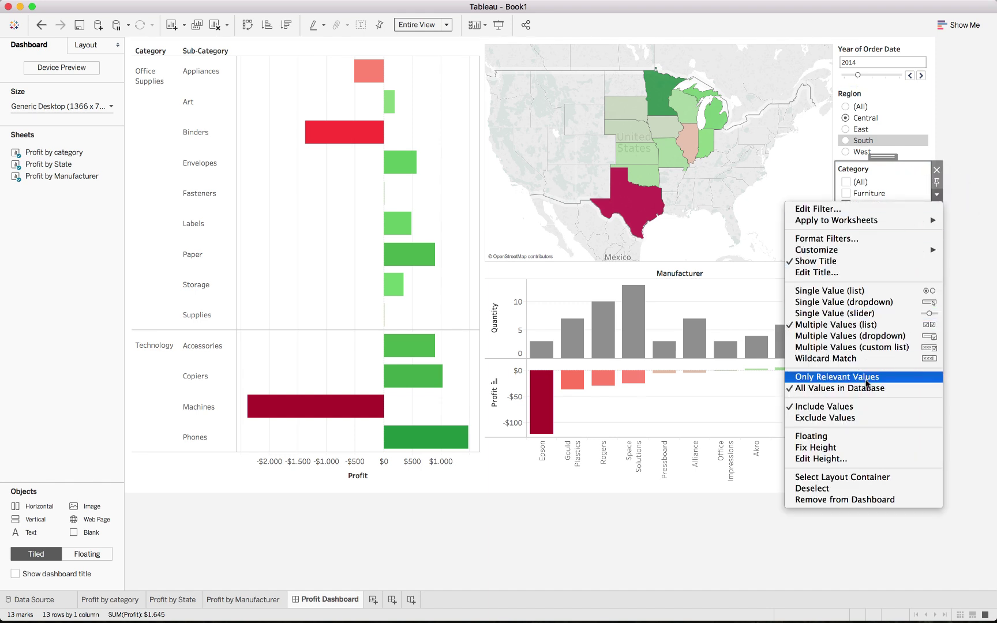
{"action": "left_click", "coordinate": [866, 378]}
{"action": "left_click", "coordinate": [915, 94]}
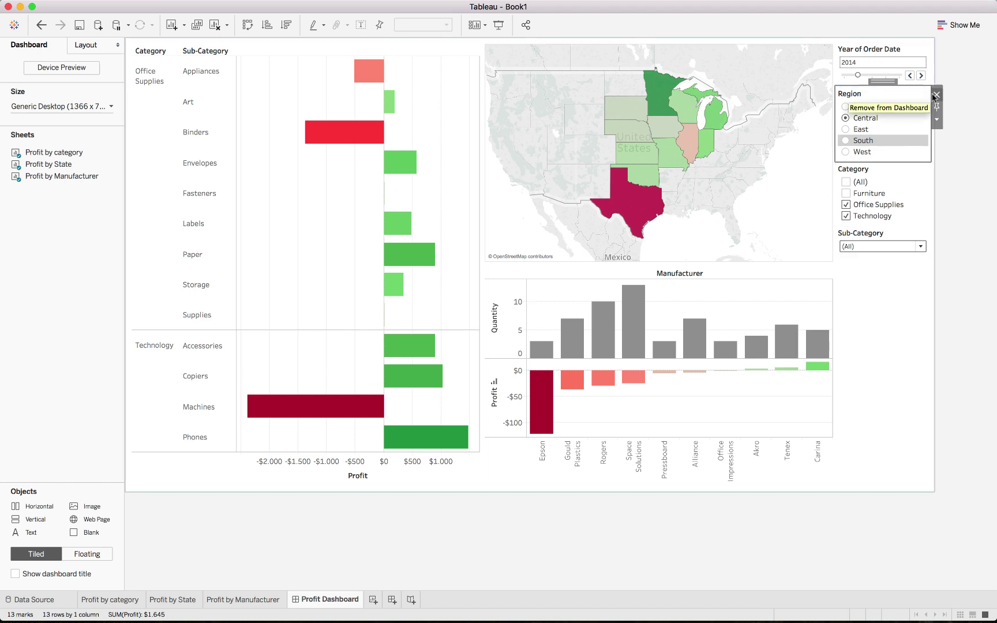
{"action": "left_click", "coordinate": [937, 119]}
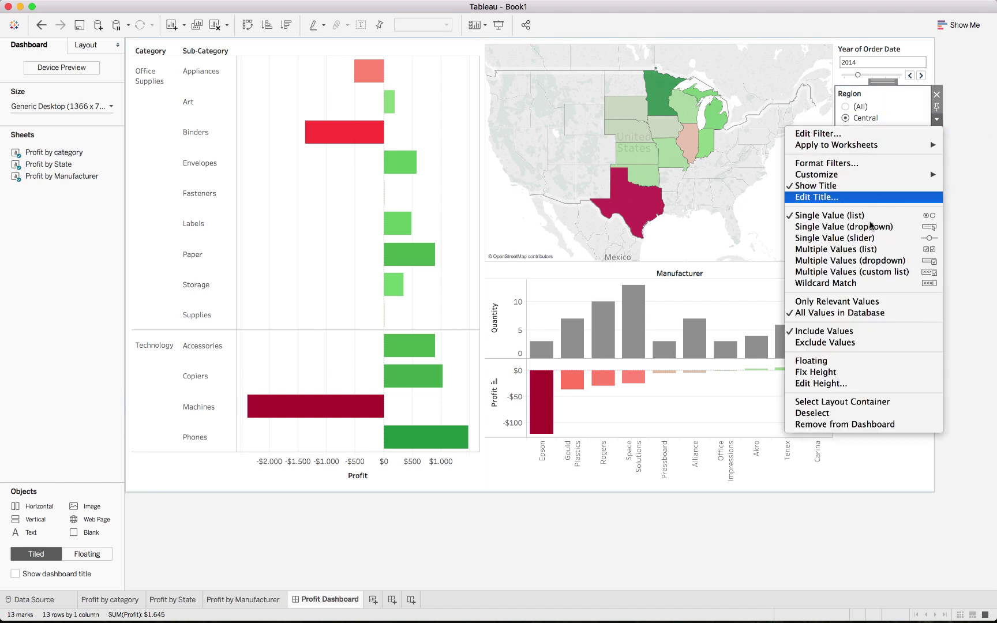
{"action": "left_click", "coordinate": [869, 308]}
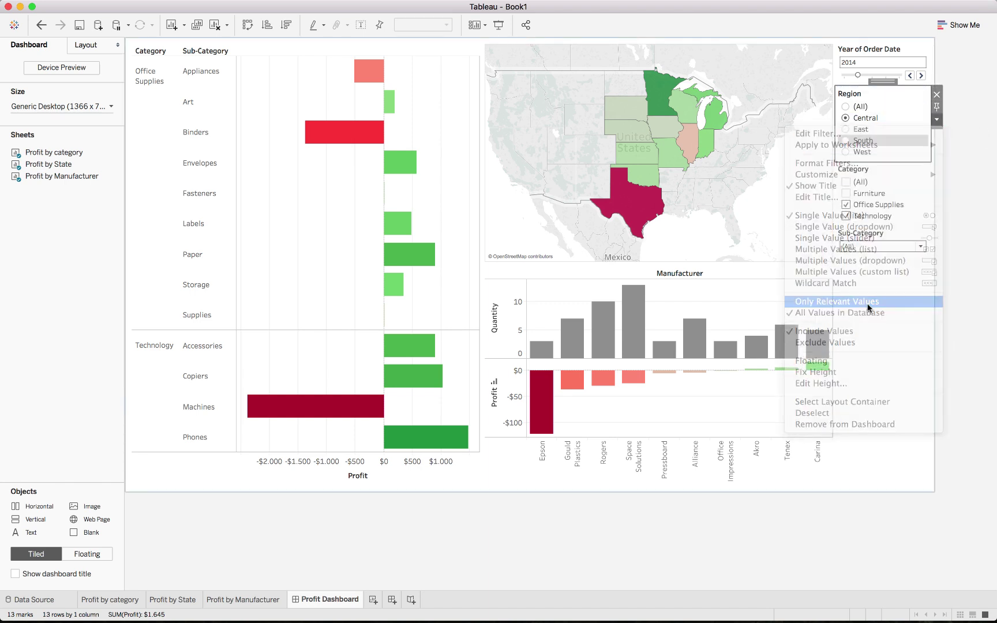
{"action": "left_click", "coordinate": [923, 70]}
{"action": "left_click", "coordinate": [937, 75]}
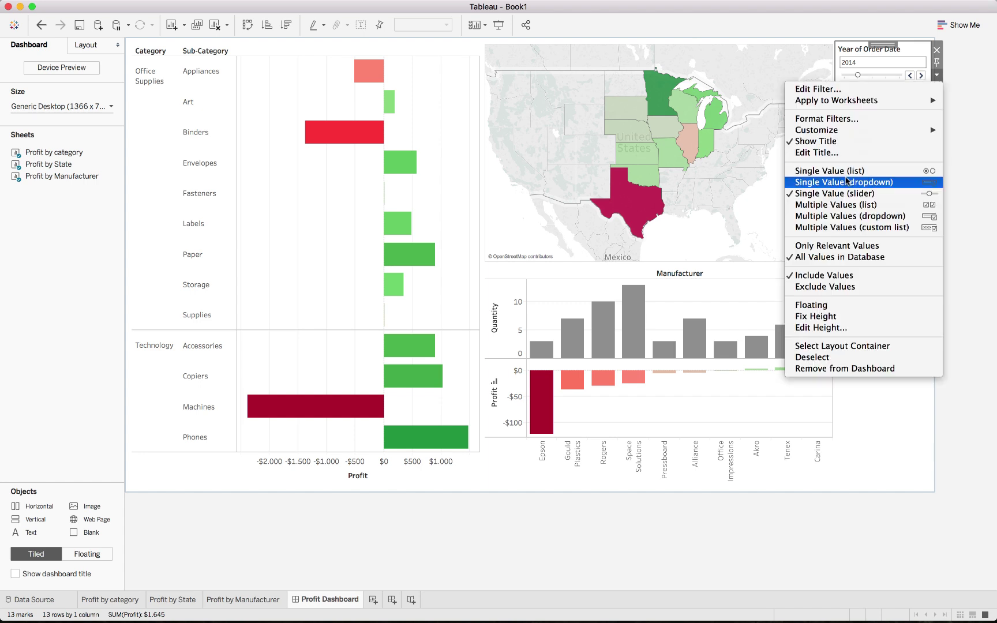
{"action": "left_click", "coordinate": [846, 246]}
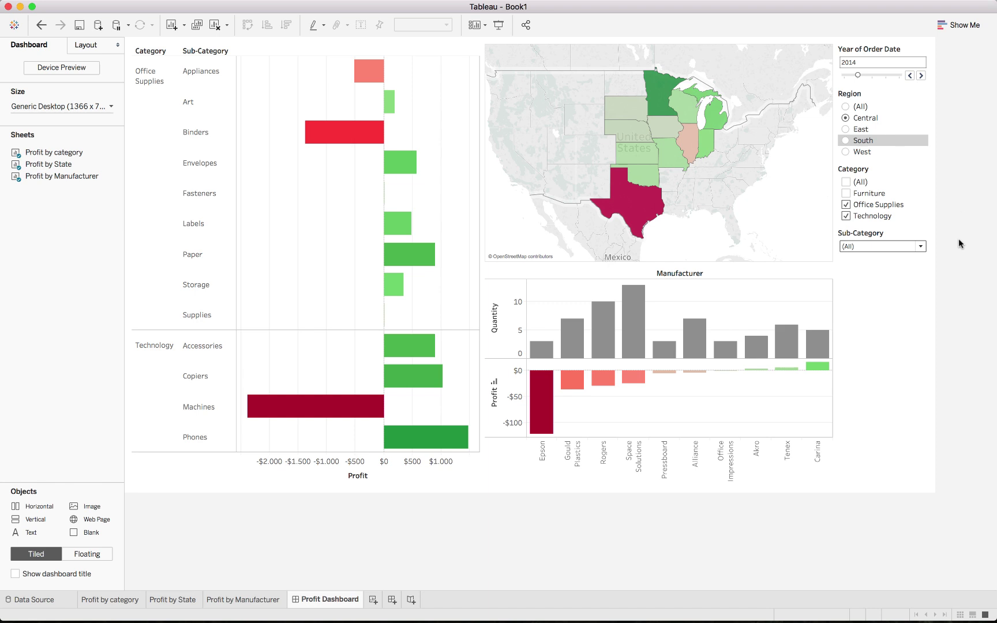
Add a "Profit Dashboard" text title in size 28 above the dashboard's charts and reduce its height to a narrow banner
{"action": "mouse_move", "coordinate": [25, 532]}
{"action": "left_mouse_down"}
{"action": "mouse_move", "coordinate": [412, 16]}
{"action": "mouse_move", "coordinate": [433, 46]}
{"action": "left_mouse_up"}
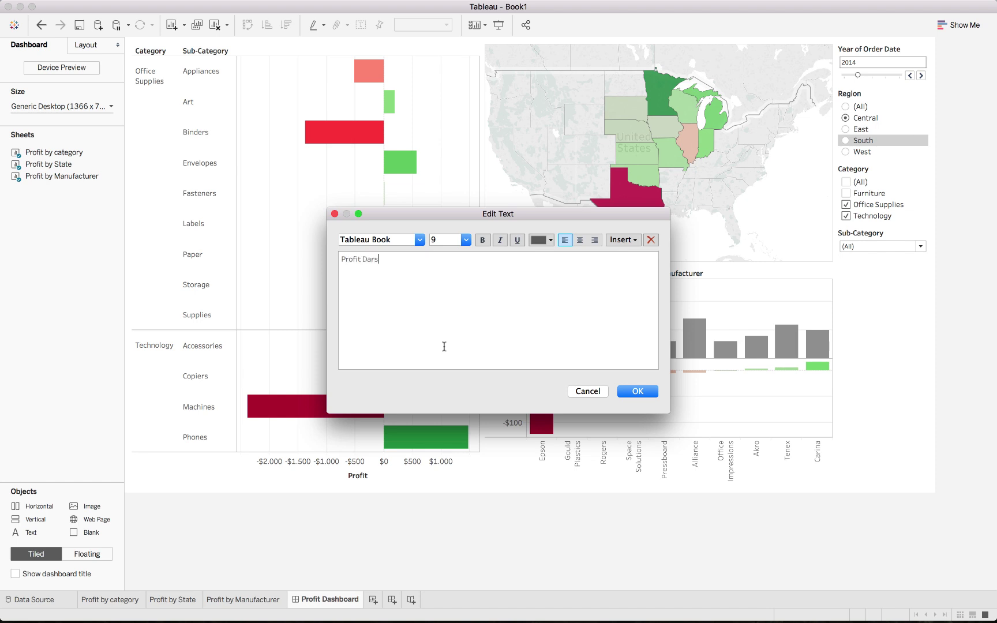
{"action": "type", "text": "Profit Dashboard"}
{"action": "key", "text": "super+a"}
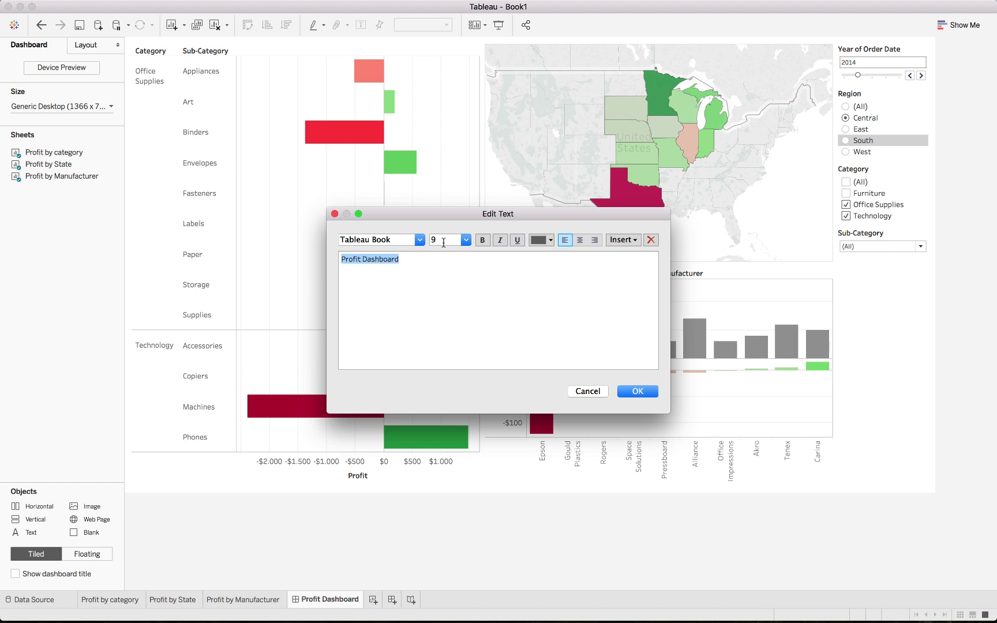
{"action": "left_click", "coordinate": [466, 241]}
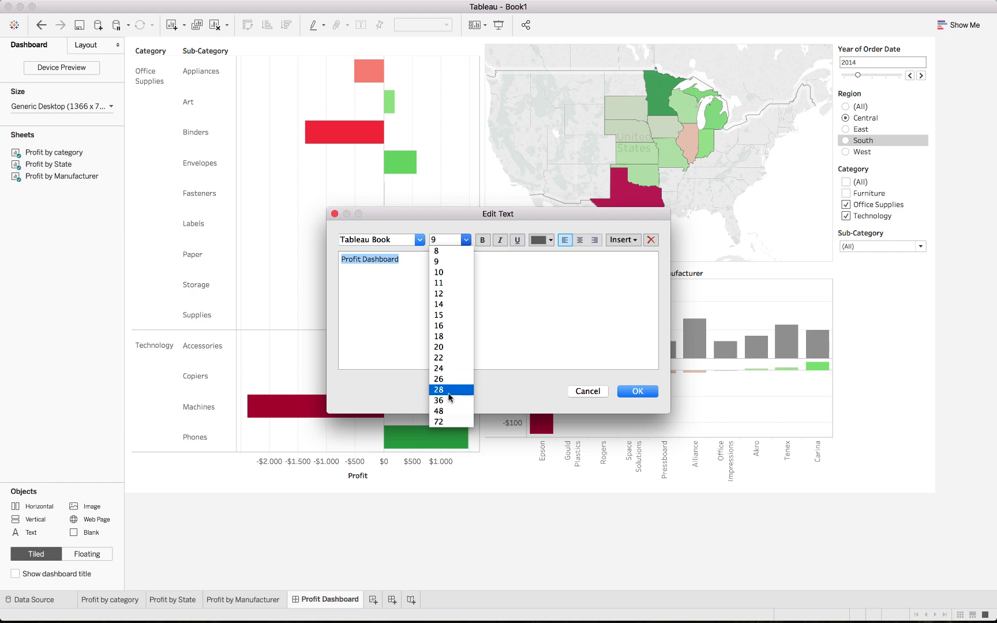
{"action": "key", "text": "Return"}
{"action": "left_click", "coordinate": [638, 395]}
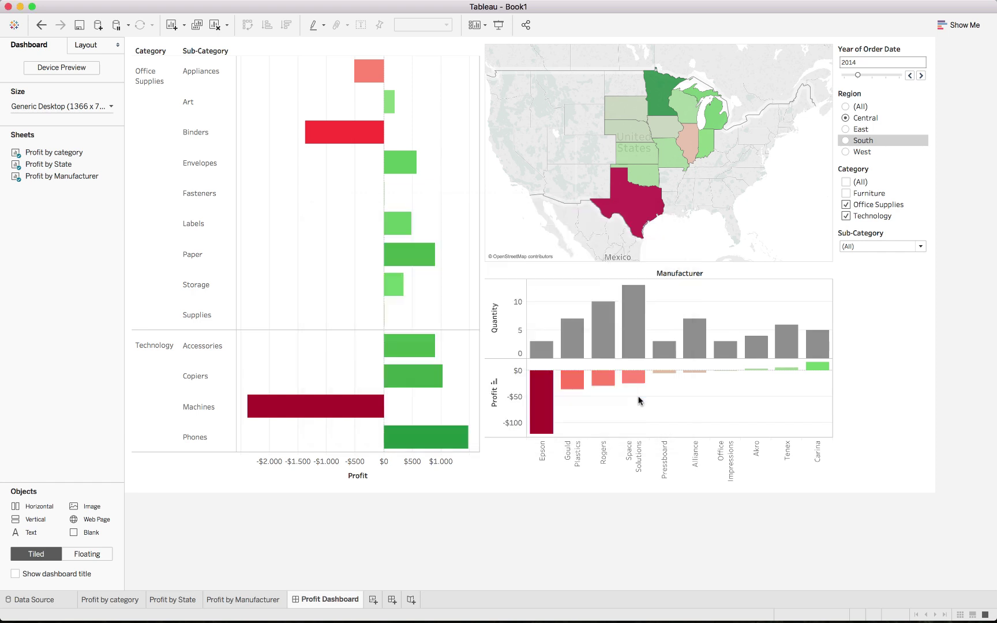
{"action": "left_click_drag", "start_coordinate": [452, 265], "coordinate": [462, 85]}
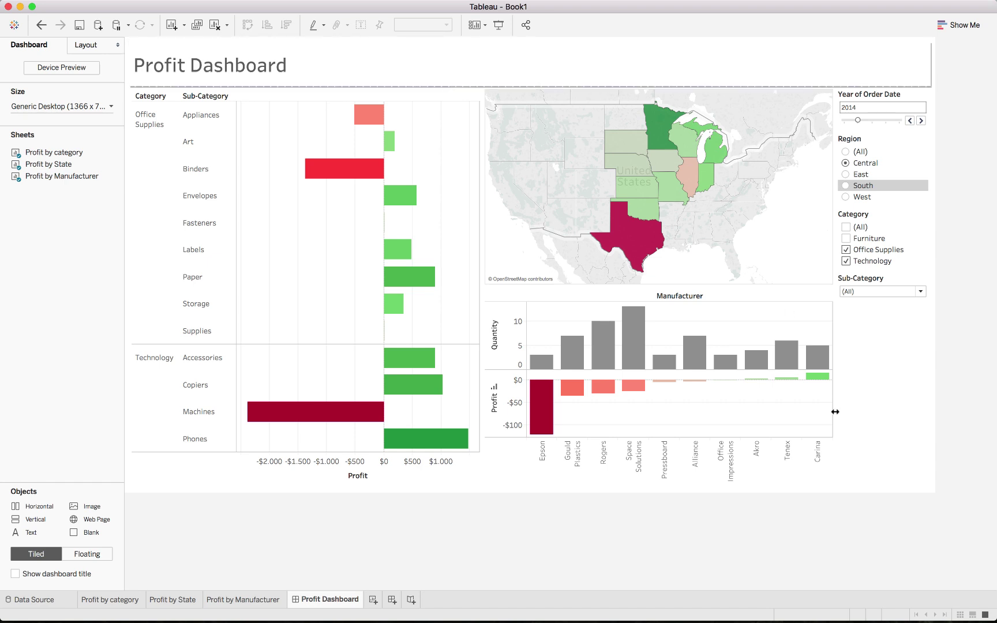